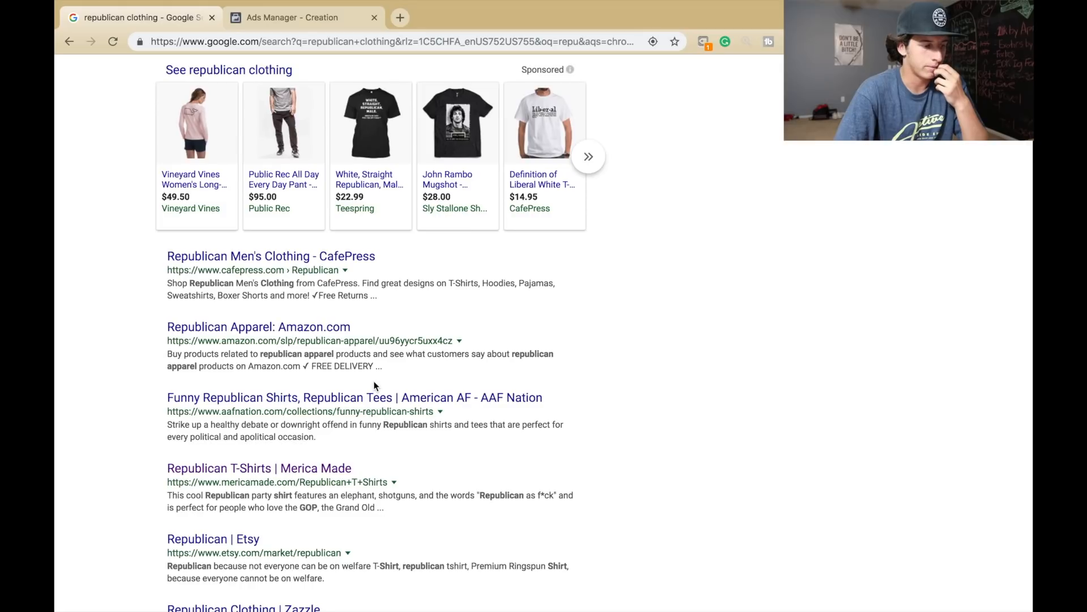
Open Merica Made's Republican T-Shirts page from the search results and look through the shirt designs and prices
{"action": "left_click", "coordinate": [266, 474]}
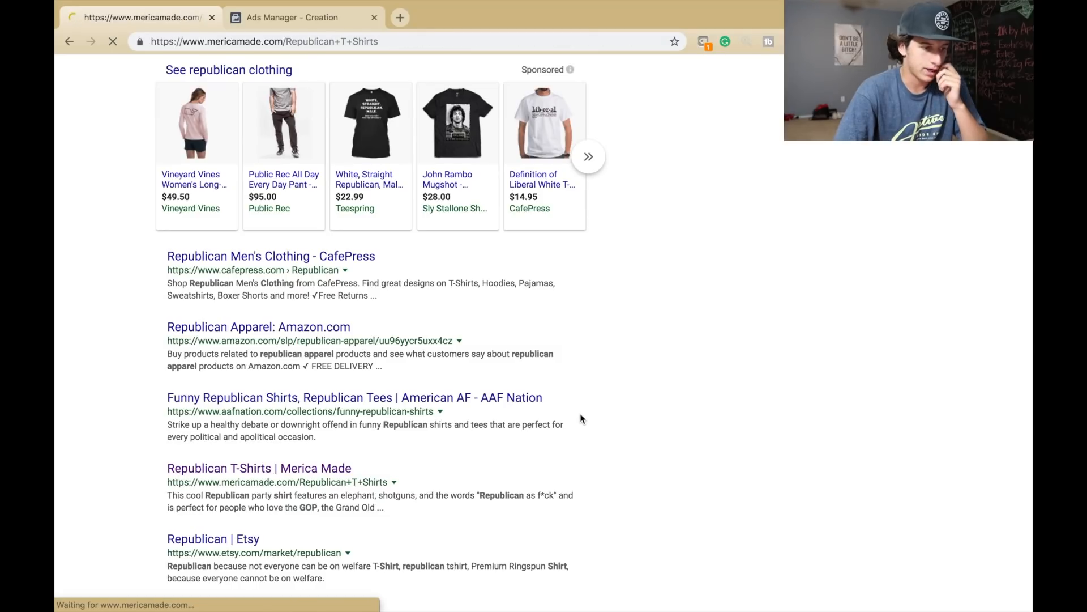
{"action": "scroll", "coordinate": [601, 358], "scroll_direction": "down", "scroll_amount": 2}
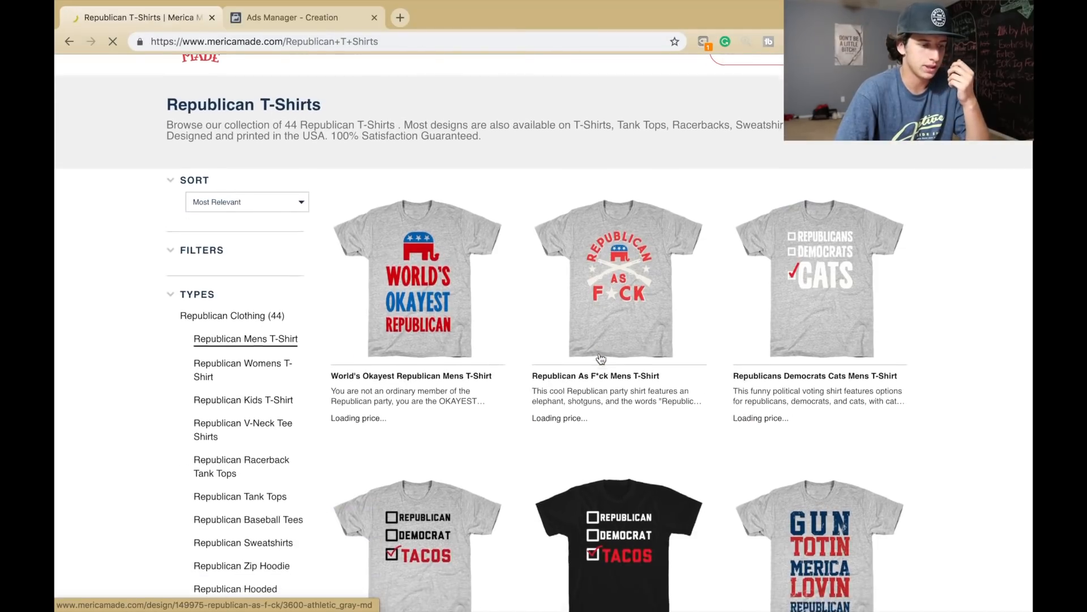
{"action": "scroll", "coordinate": [601, 358], "scroll_direction": "down", "scroll_amount": 10}
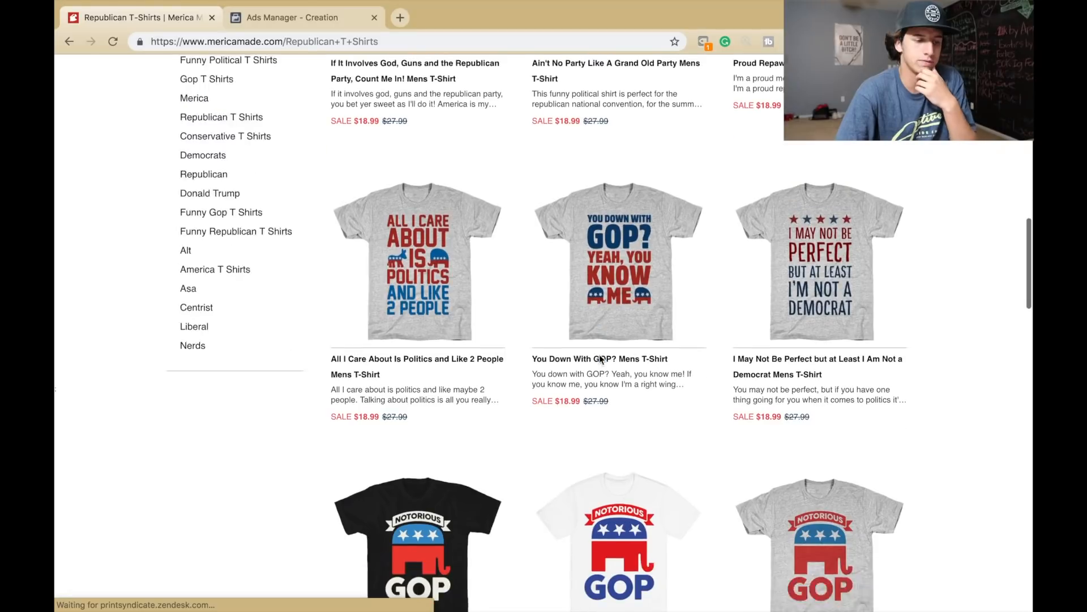
{"action": "scroll", "coordinate": [601, 358], "scroll_direction": "down", "scroll_amount": 12}
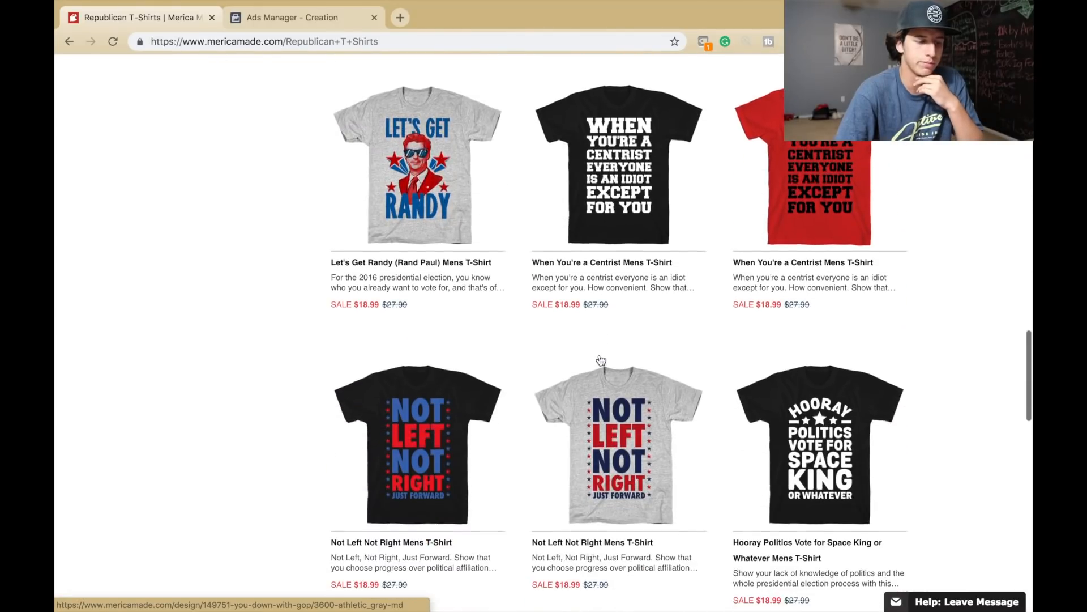
{"action": "scroll", "coordinate": [601, 361], "scroll_direction": "down", "scroll_amount": 10}
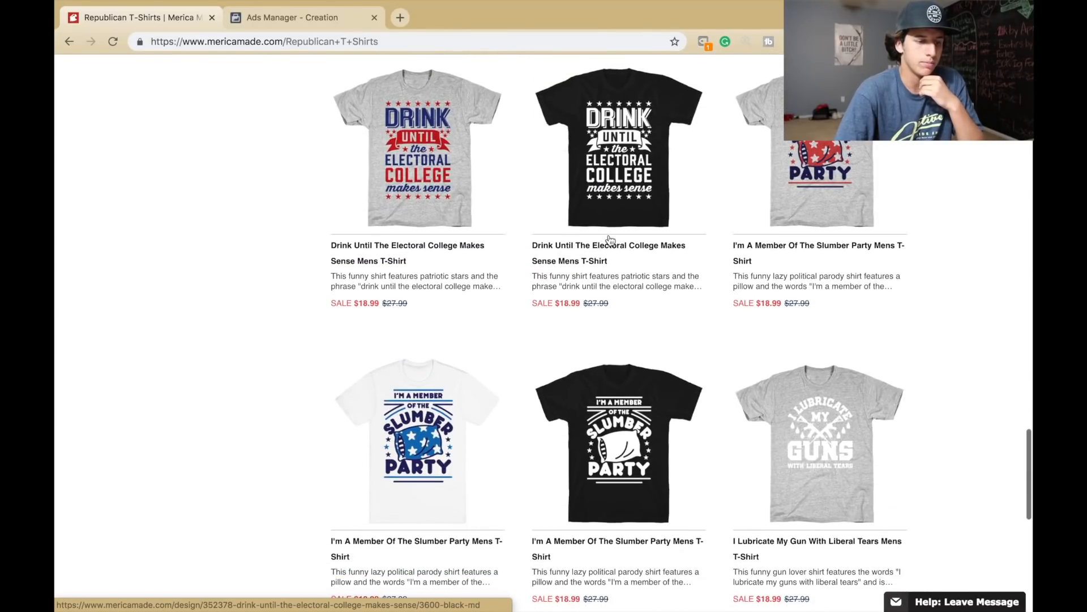
{"action": "scroll", "coordinate": [610, 241], "scroll_direction": "down", "scroll_amount": 8}
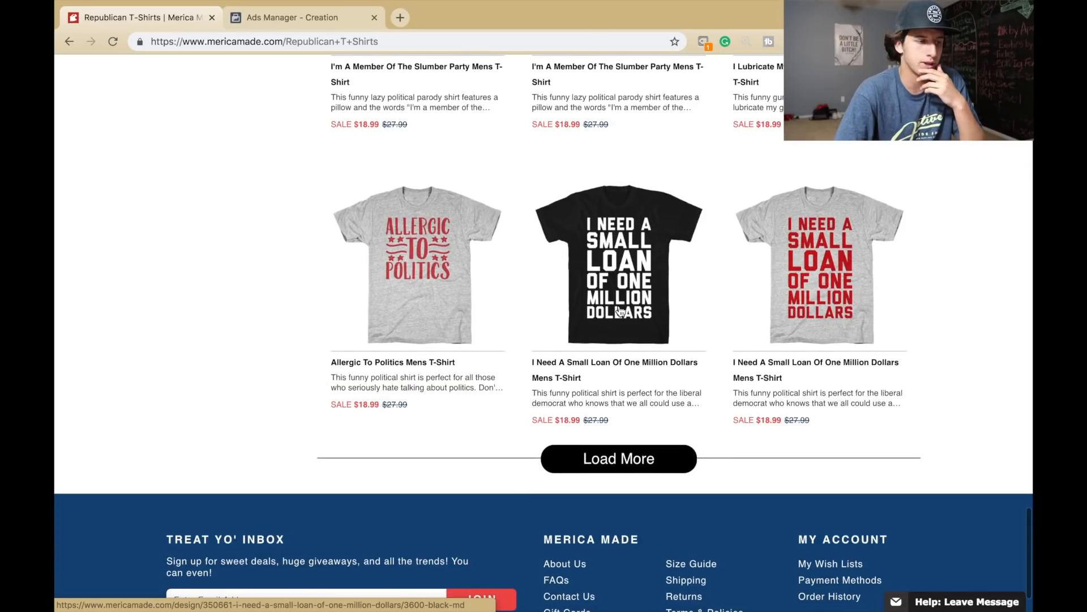
Open cloydrivers.com in a new tab and view its home page
{"action": "left_click", "coordinate": [400, 18]}
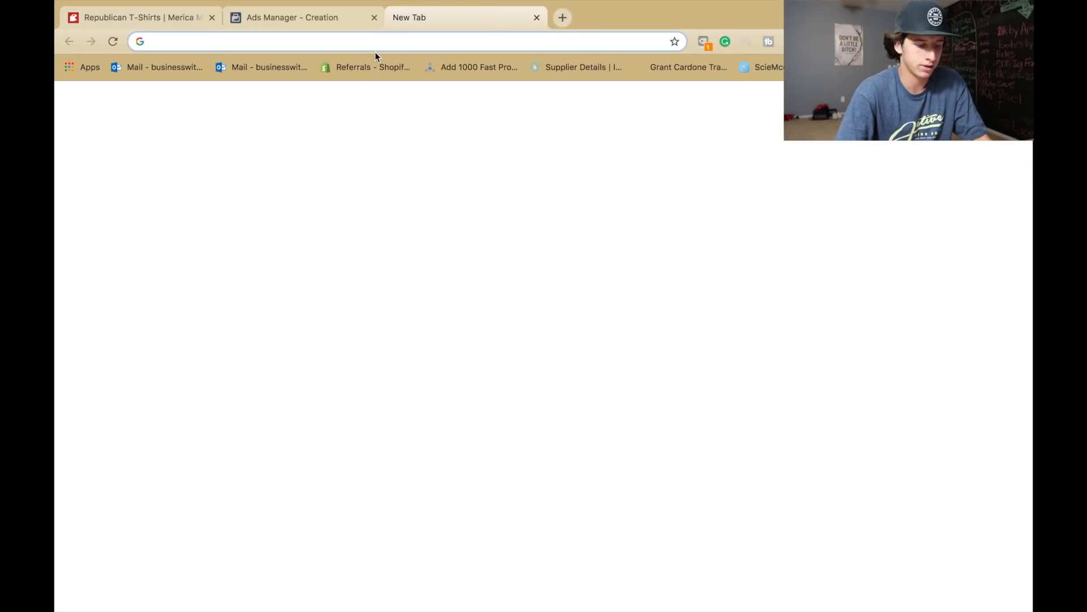
{"action": "type", "text": "cloydrivers.co"}
{"action": "key", "text": "Return"}
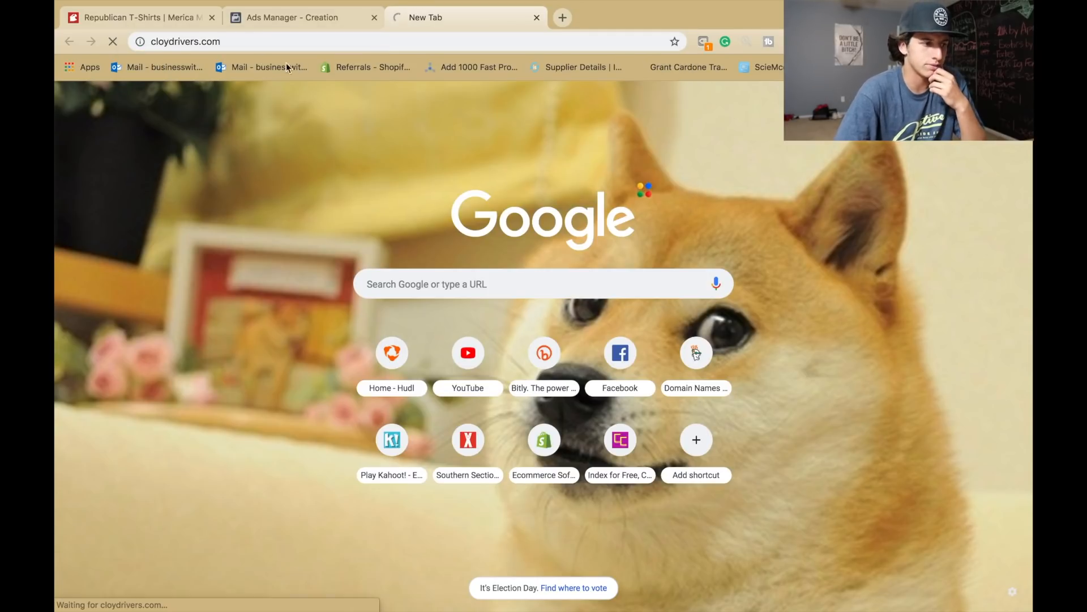
{"action": "scroll", "coordinate": [517, 435], "scroll_direction": "down", "scroll_amount": 4}
{"action": "scroll", "coordinate": [508, 386], "scroll_direction": "up", "scroll_amount": 4}
{"action": "scroll", "coordinate": [510, 323], "scroll_direction": "down", "scroll_amount": 1}
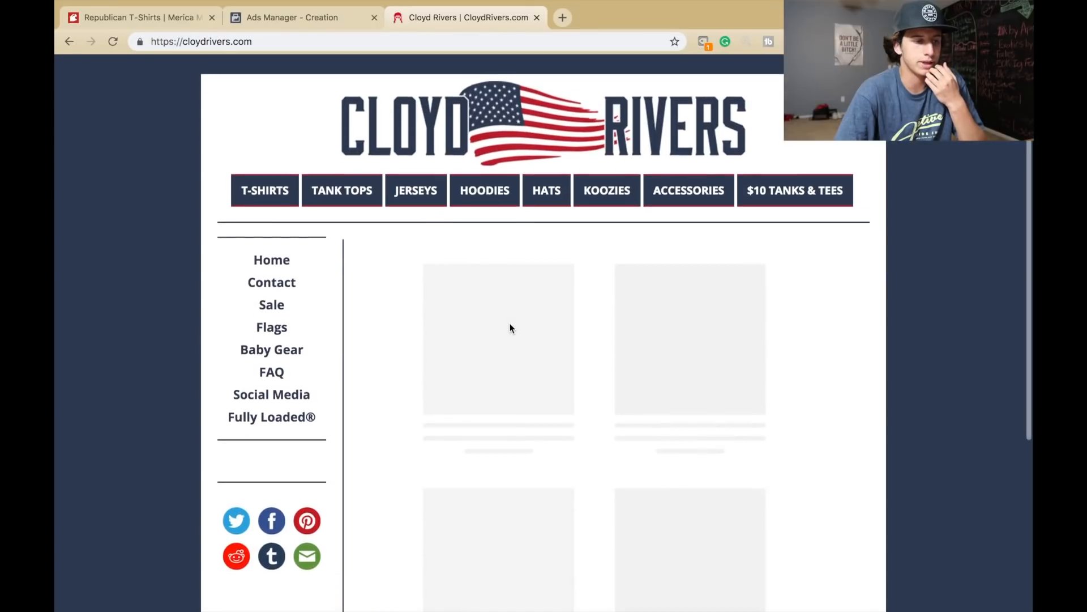
{"action": "scroll", "coordinate": [510, 328], "scroll_direction": "down", "scroll_amount": 2}
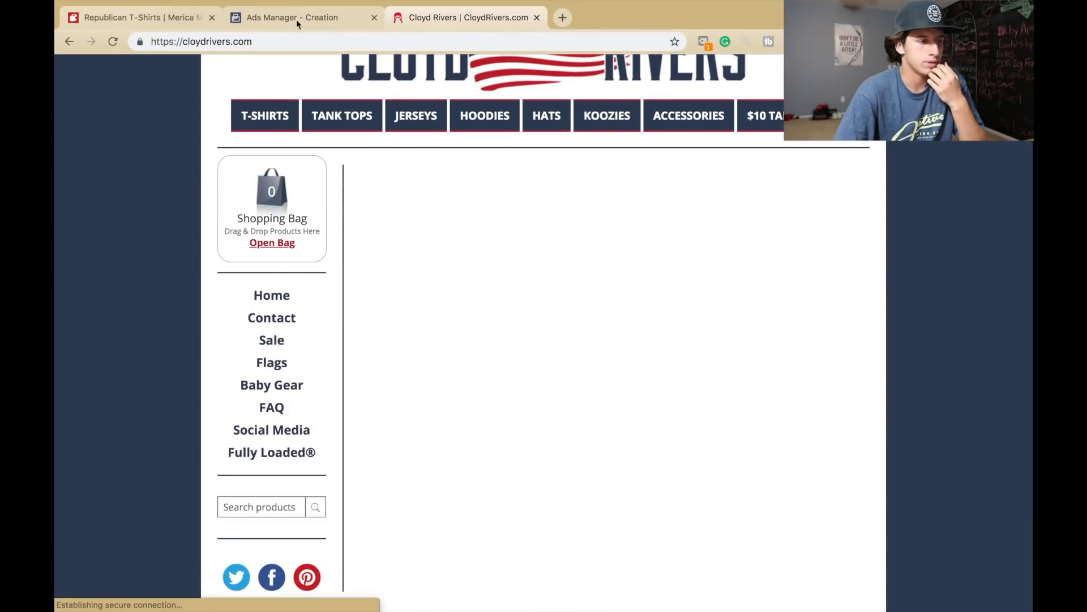
Move the Ads Manager page into its own browser window and return to the Merica Made page
{"action": "left_click_drag", "start_coordinate": [198, 9], "coordinate": [222, 23]}
{"action": "key", "text": "ctrl+Left"}
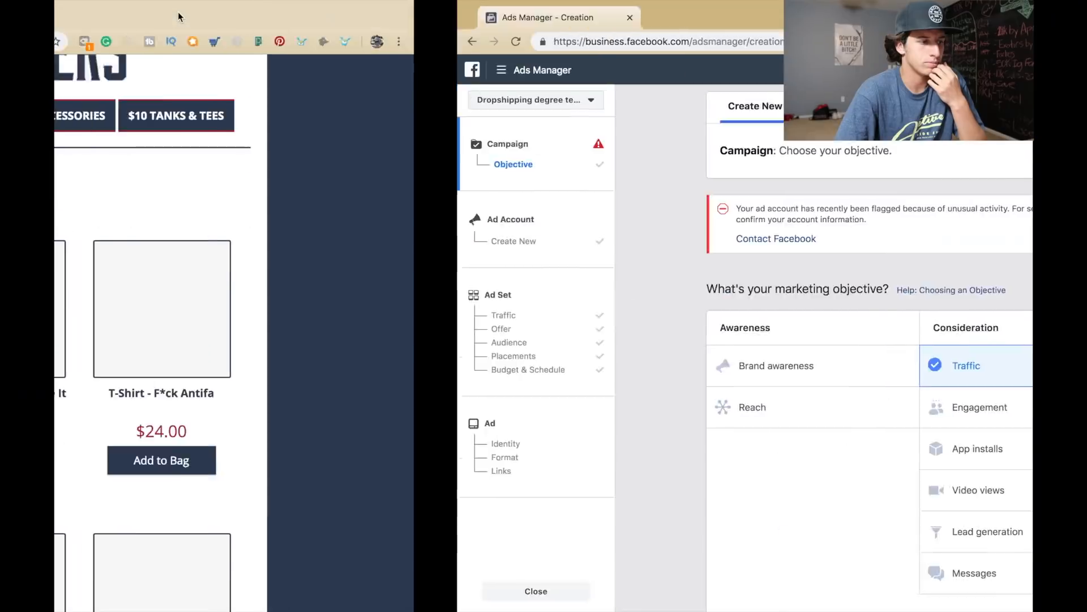
{"action": "left_click", "coordinate": [164, 19]}
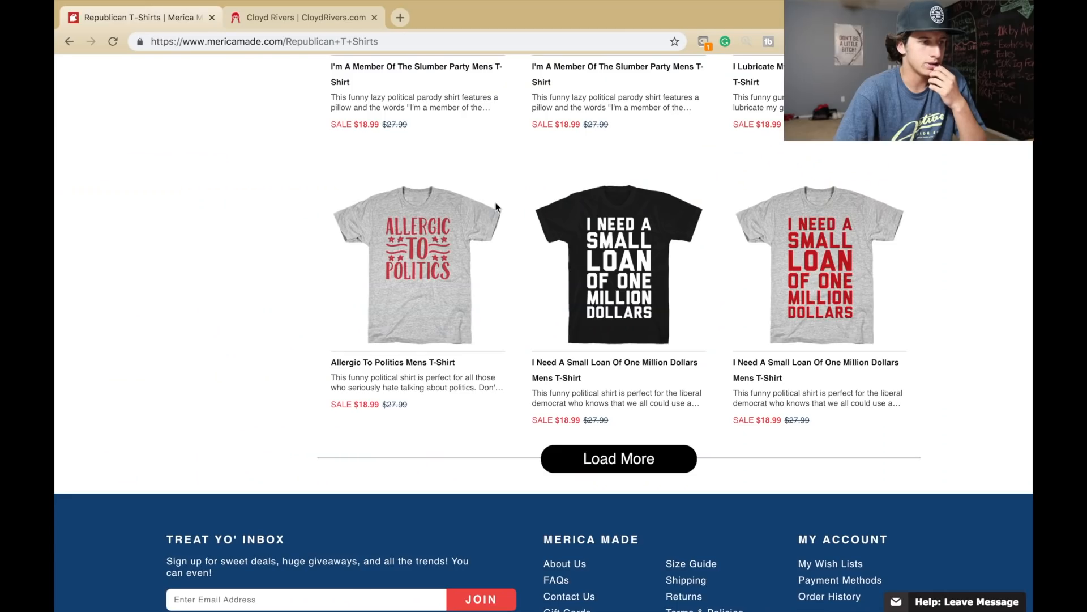
Switch to the Cloyd Rivers store and examine the featured T-shirts and hoodies with their prices
{"action": "left_click", "coordinate": [294, 21]}
{"action": "scroll", "coordinate": [643, 464], "scroll_direction": "down", "scroll_amount": 5}
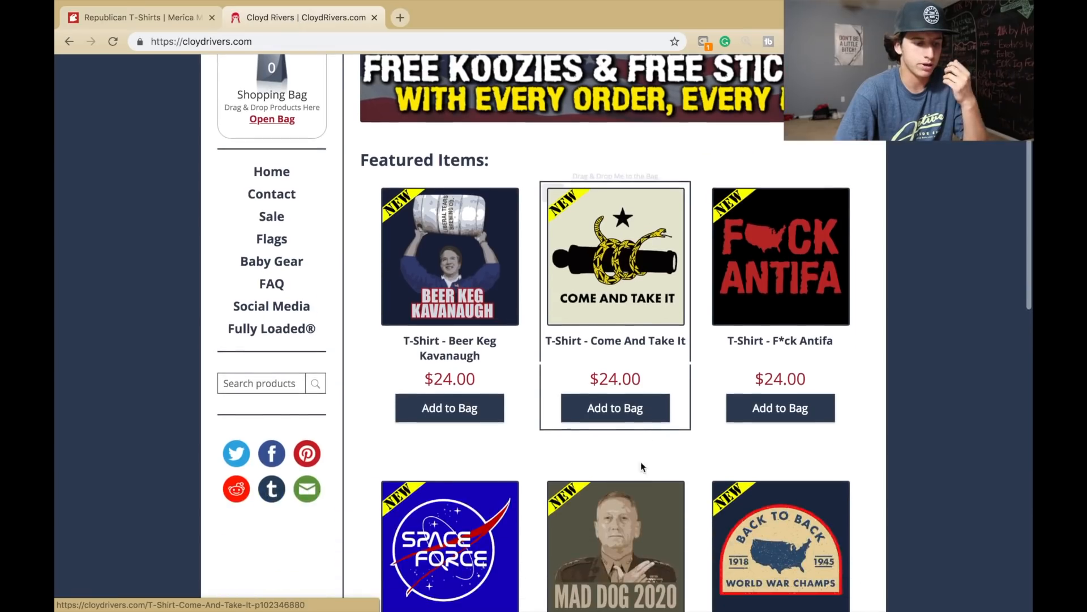
{"action": "scroll", "coordinate": [605, 369], "scroll_direction": "down", "scroll_amount": 8}
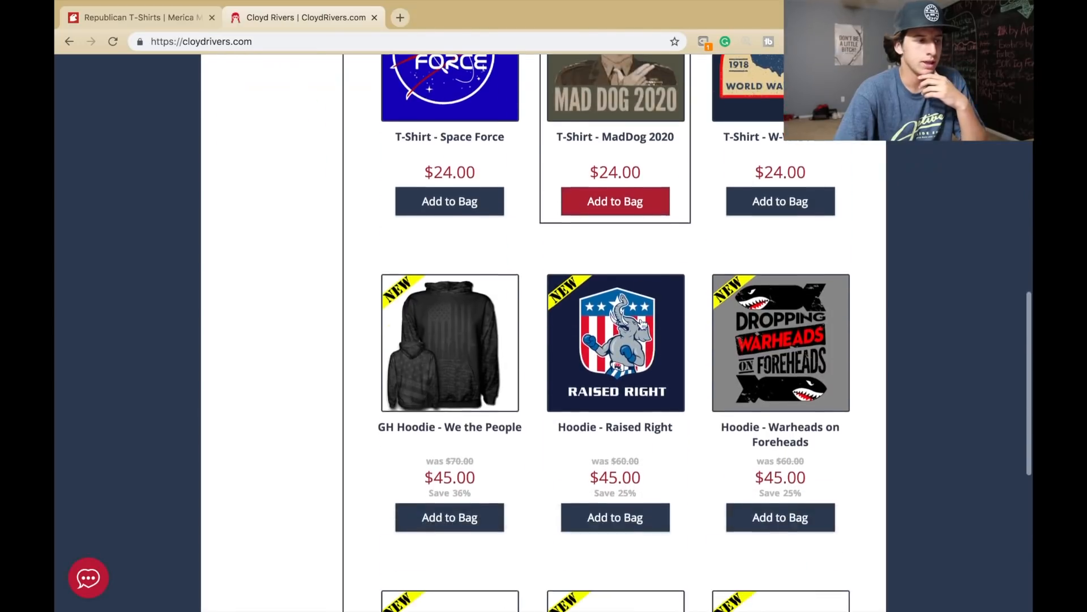
Return to the Merica Made Republican T-Shirts page and review its shirt designs again for product ideas
{"action": "left_click", "coordinate": [152, 16]}
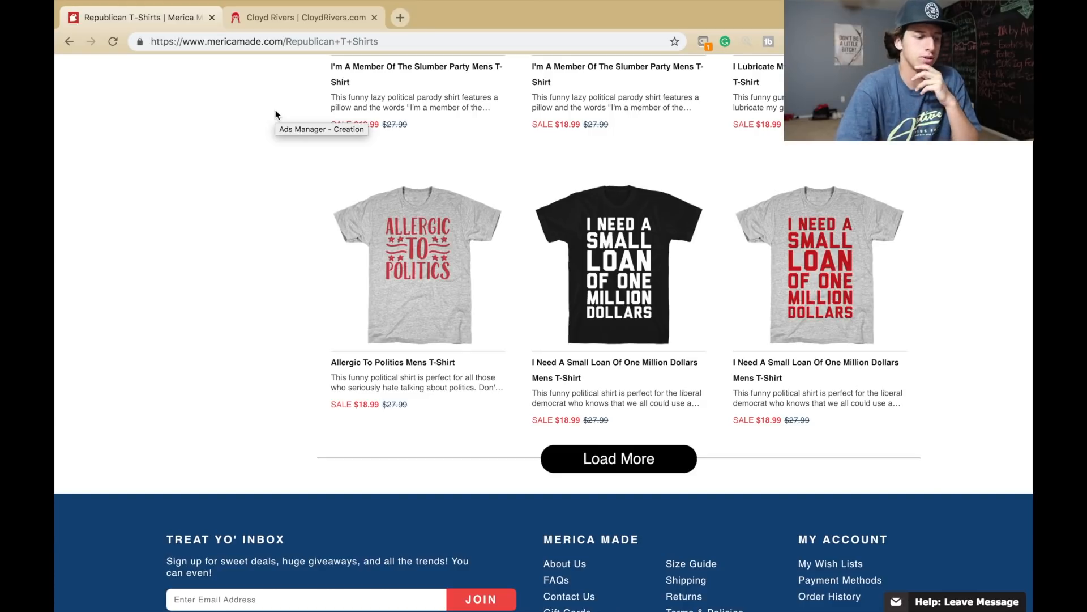
{"action": "scroll", "coordinate": [657, 393], "scroll_direction": "up", "scroll_amount": 3}
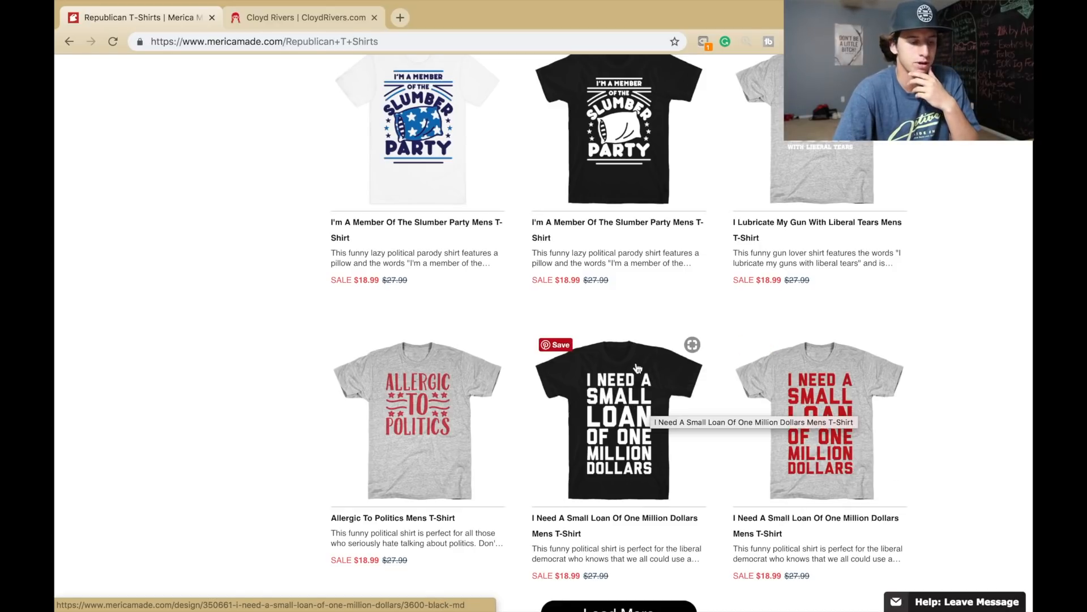
{"action": "scroll", "coordinate": [626, 467], "scroll_direction": "up", "scroll_amount": 10}
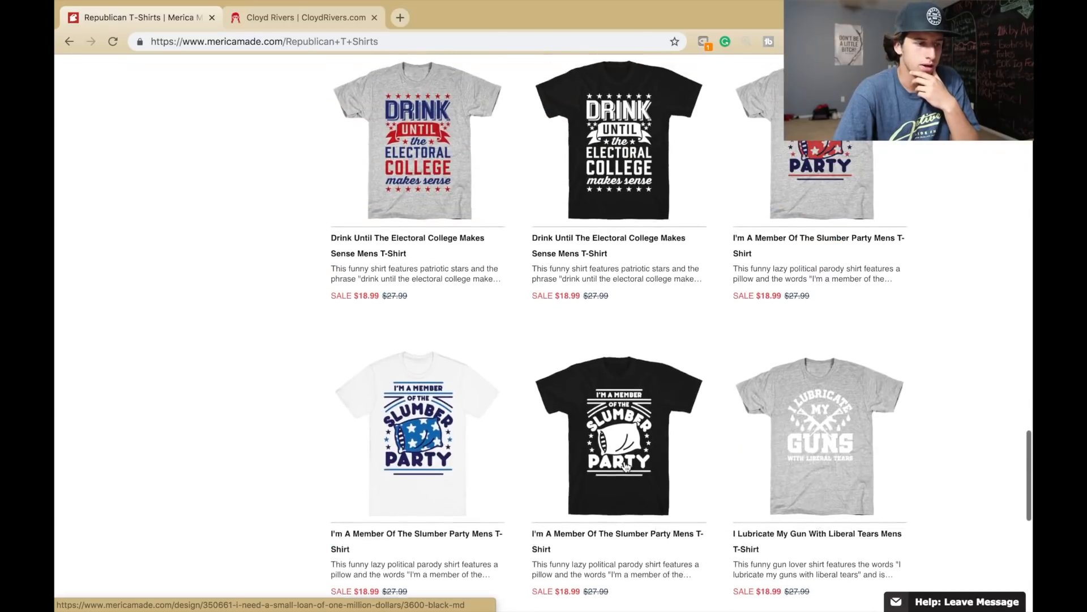
{"action": "scroll", "coordinate": [627, 468], "scroll_direction": "up", "scroll_amount": 10}
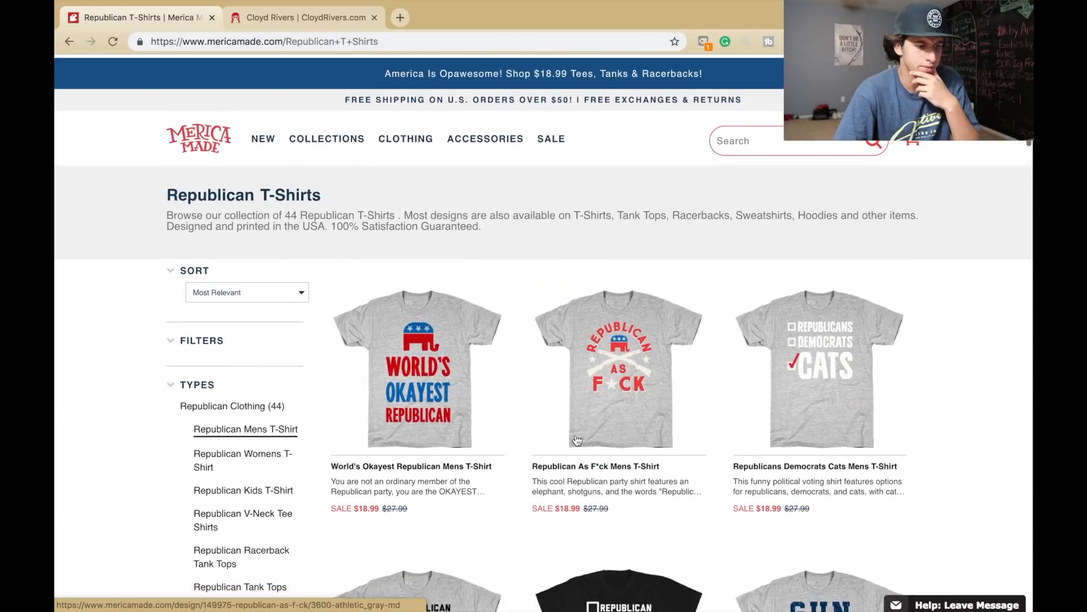
{"action": "scroll", "coordinate": [584, 348], "scroll_direction": "down", "scroll_amount": 2}
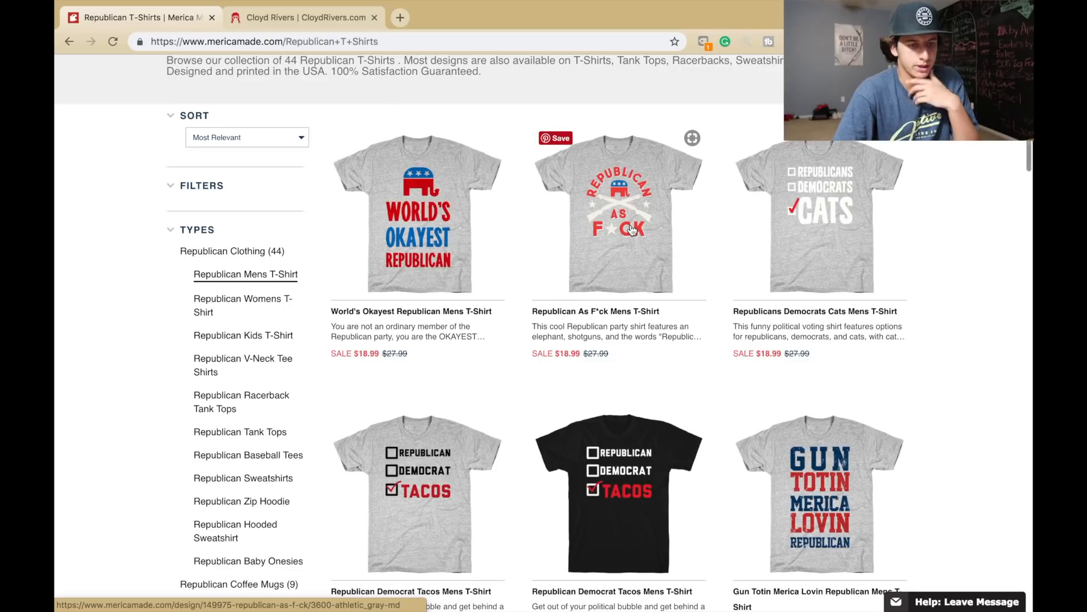
{"action": "scroll", "coordinate": [802, 275], "scroll_direction": "down", "scroll_amount": 10}
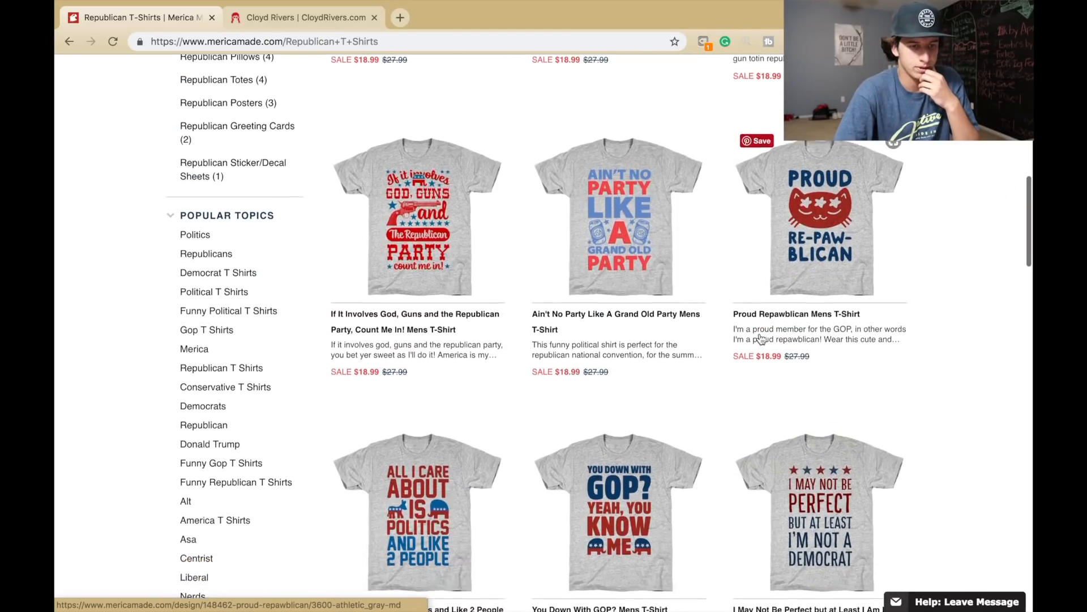
{"action": "scroll", "coordinate": [703, 260], "scroll_direction": "down", "scroll_amount": 1}
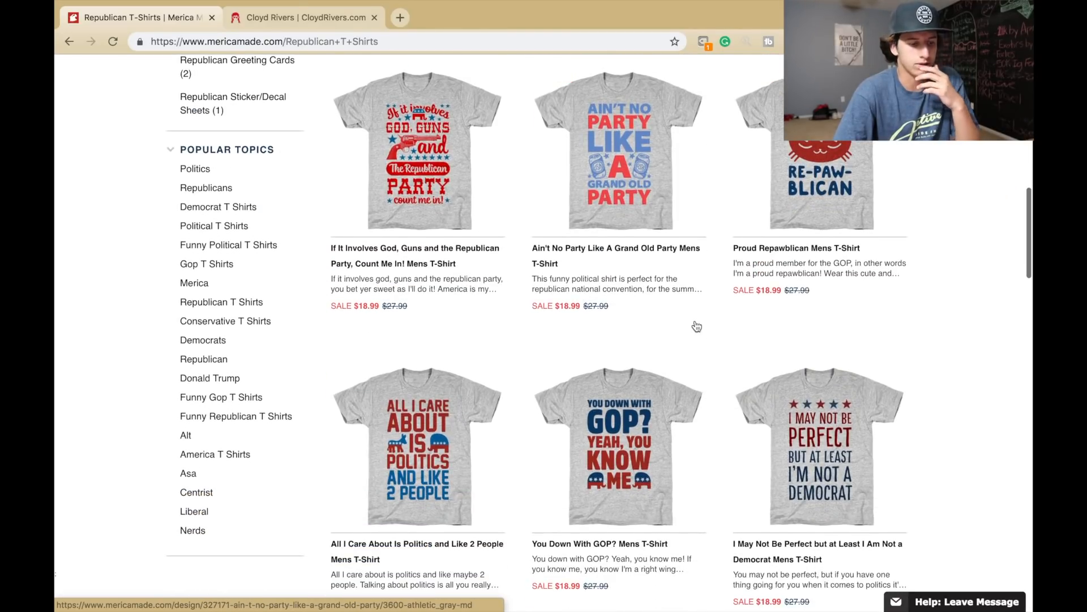
{"action": "scroll", "coordinate": [692, 324], "scroll_direction": "up", "scroll_amount": 1}
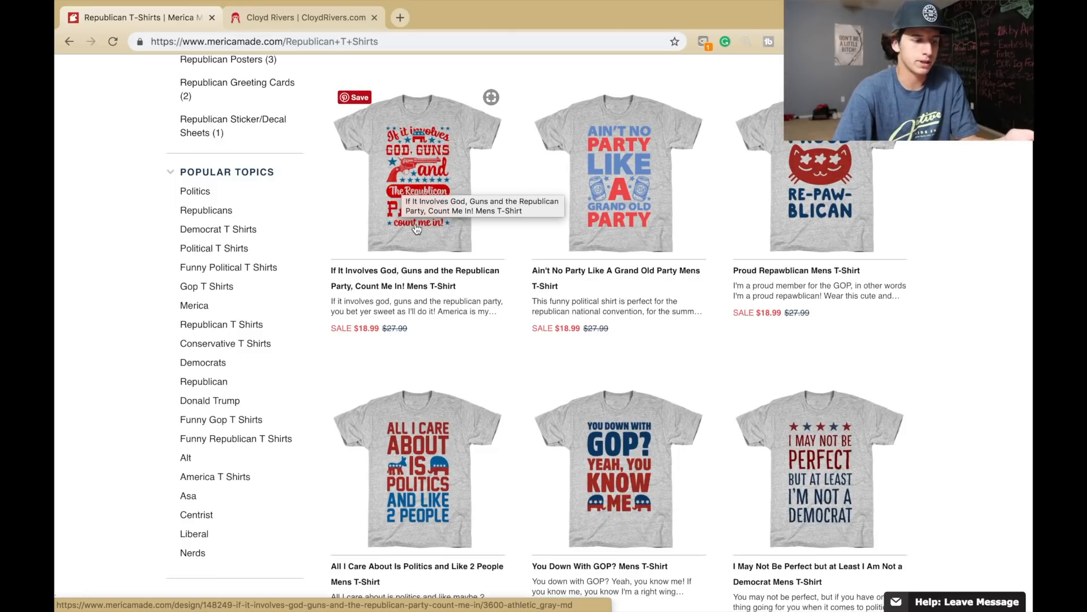
{"action": "scroll", "coordinate": [419, 227], "scroll_direction": "down", "scroll_amount": 4}
{"action": "scroll", "coordinate": [425, 217], "scroll_direction": "up", "scroll_amount": 8}
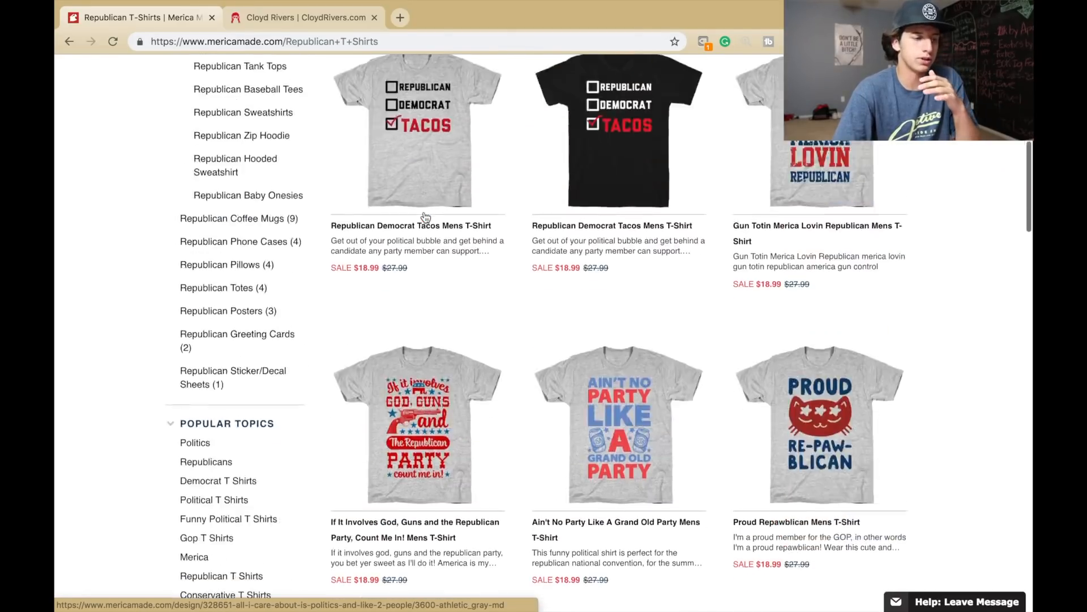
{"action": "scroll", "coordinate": [425, 217], "scroll_direction": "up", "scroll_amount": 4}
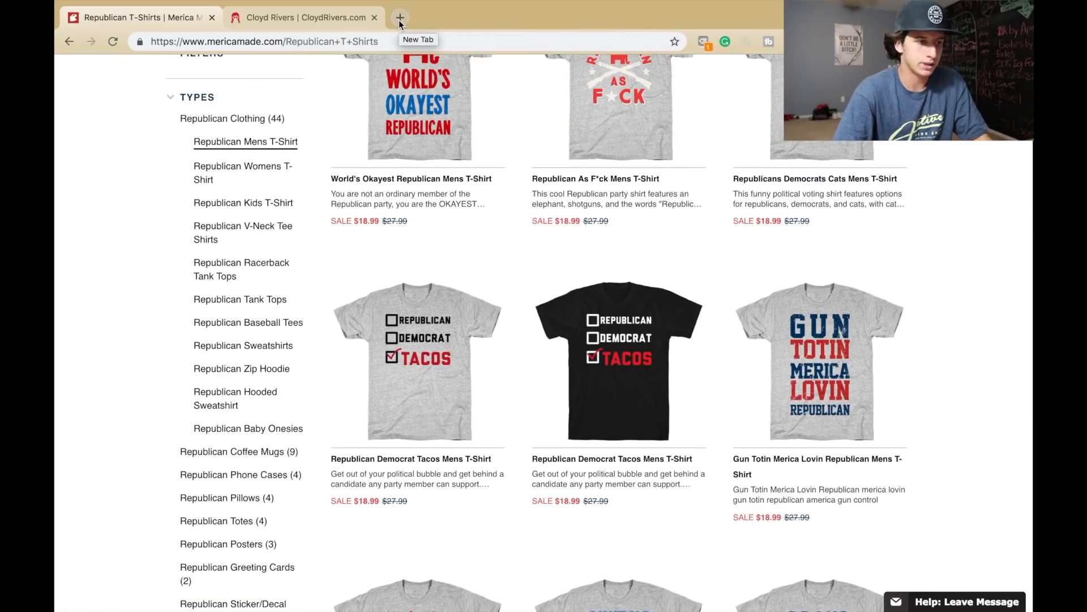
Open Instagram in a new tab
{"action": "left_click", "coordinate": [400, 21]}
{"action": "type", "text": "instagram.com/?hl=en"}
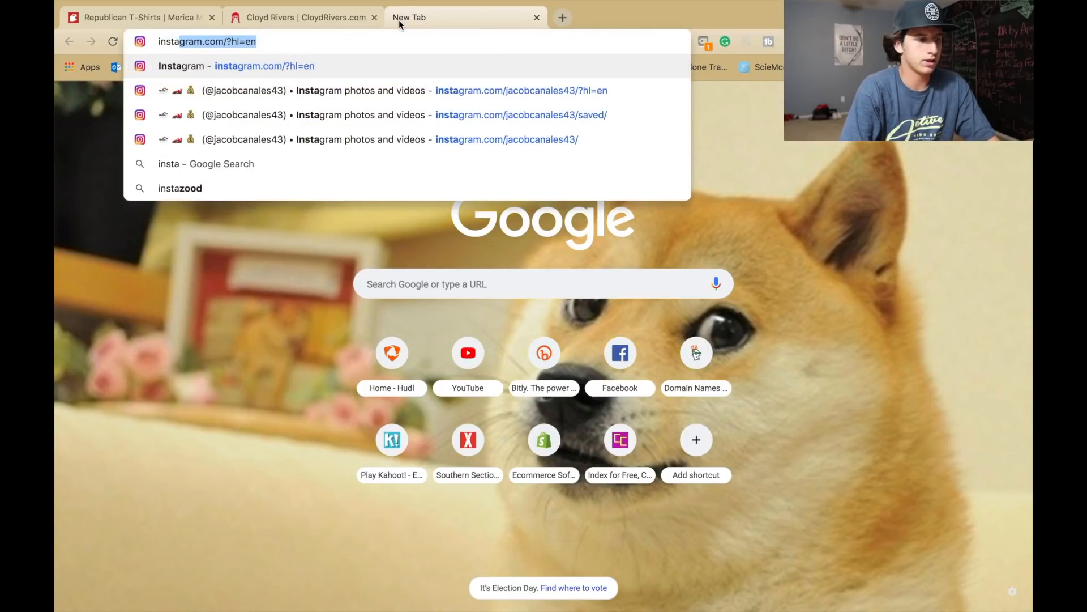
{"action": "key", "text": "Return"}
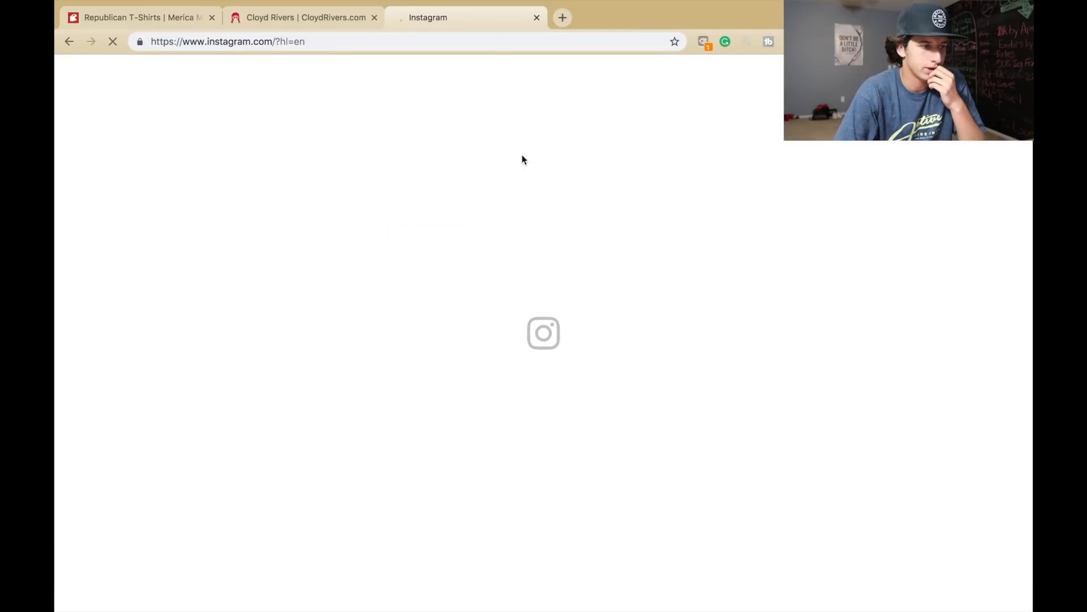
Search Instagram for "conservative" and open the conservativekids101 profile
{"action": "left_click", "coordinate": [539, 81]}
{"action": "type", "text": "co"}
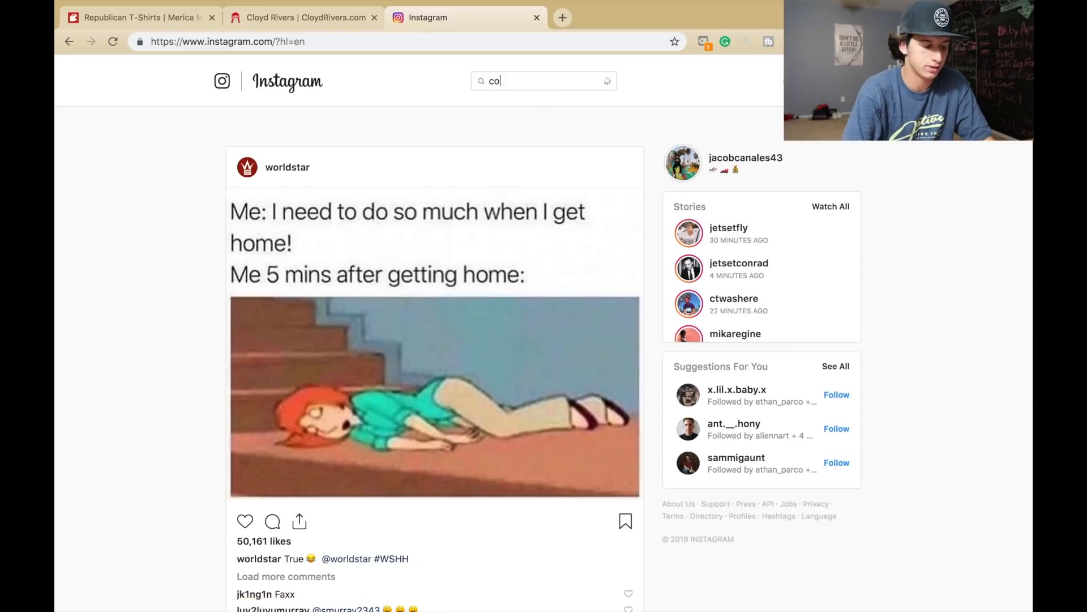
{"action": "type", "text": "nservative"}
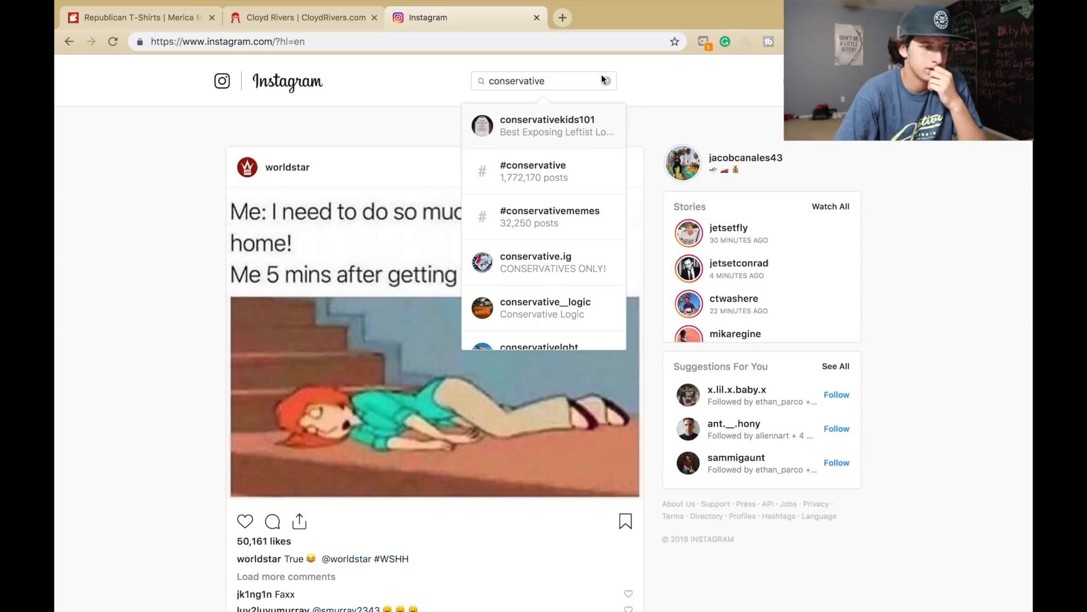
{"action": "key", "text": "Return"}
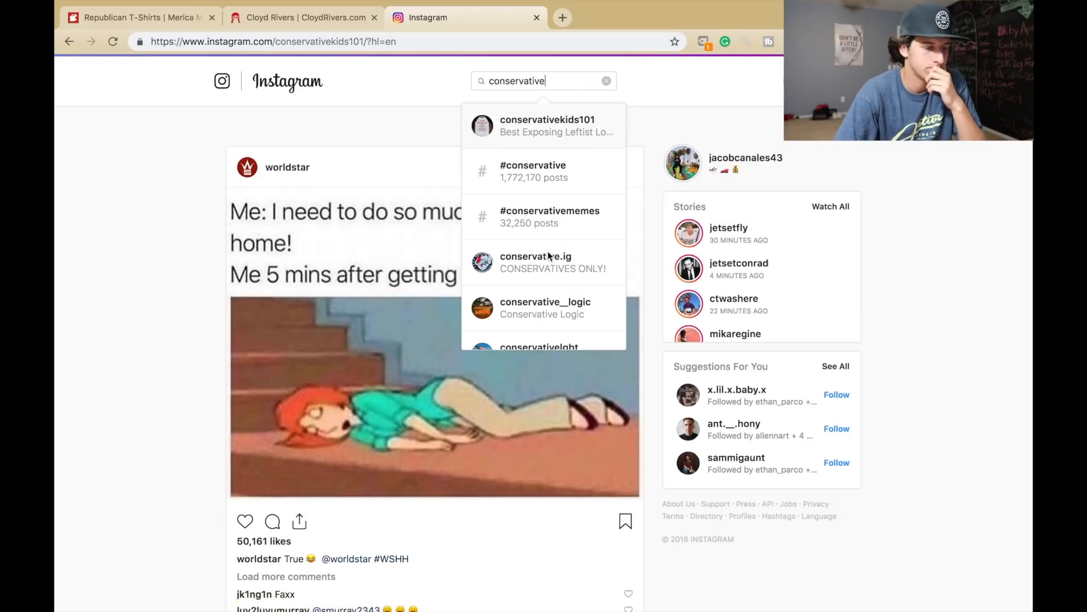
Search Instagram for "conservative" again, open the conservative.american profile and examine its follower count, store link and suggested accounts
{"action": "left_click", "coordinate": [542, 78]}
{"action": "type", "text": "conservative"}
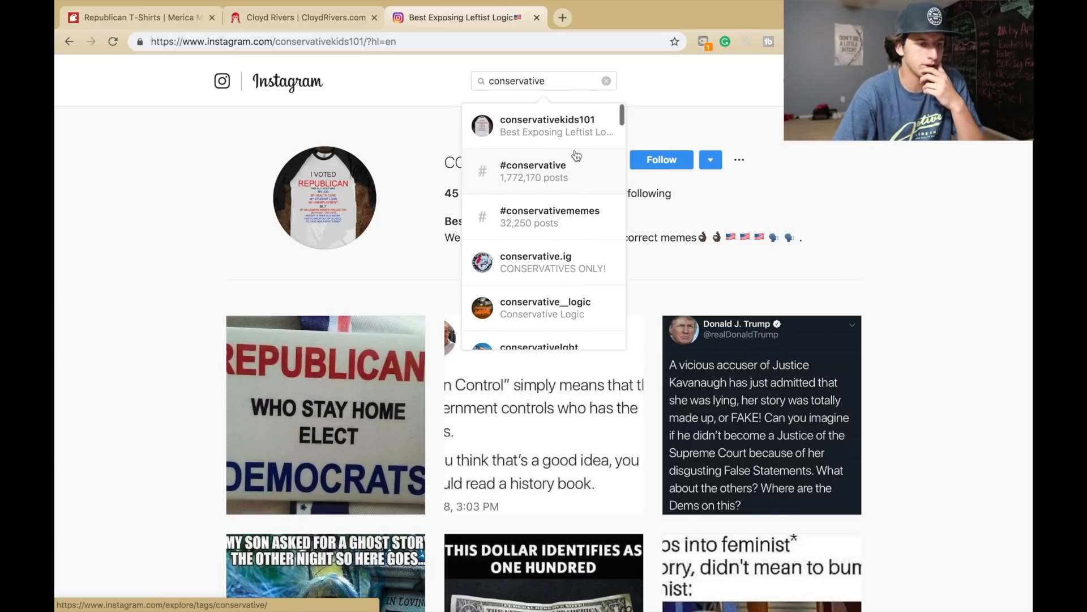
{"action": "scroll", "coordinate": [578, 216], "scroll_direction": "down", "scroll_amount": 5}
{"action": "scroll", "coordinate": [571, 246], "scroll_direction": "down", "scroll_amount": 5}
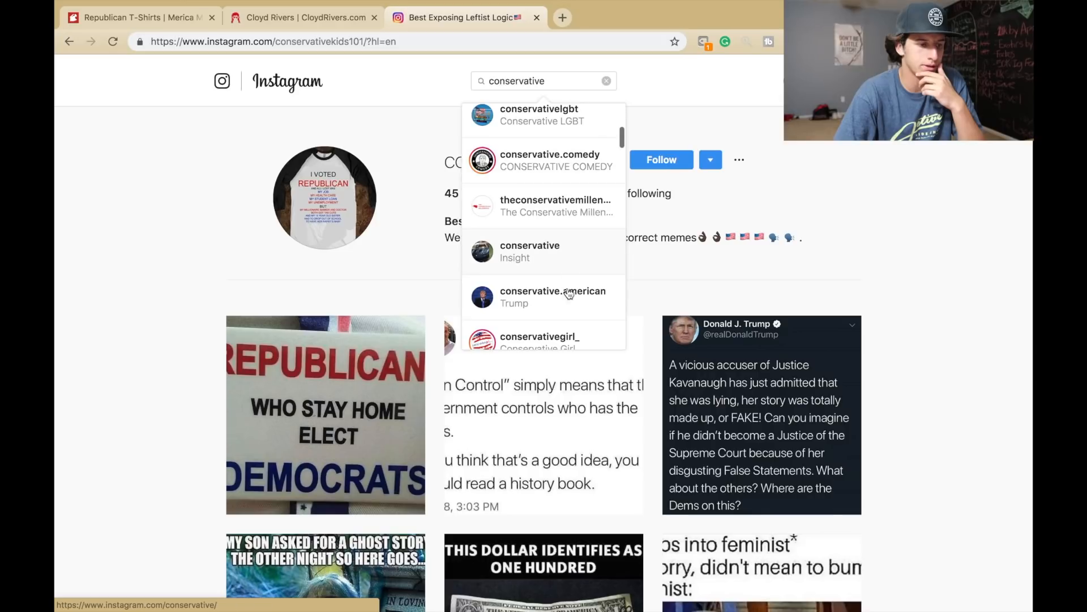
{"action": "scroll", "coordinate": [577, 203], "scroll_direction": "up", "scroll_amount": 2}
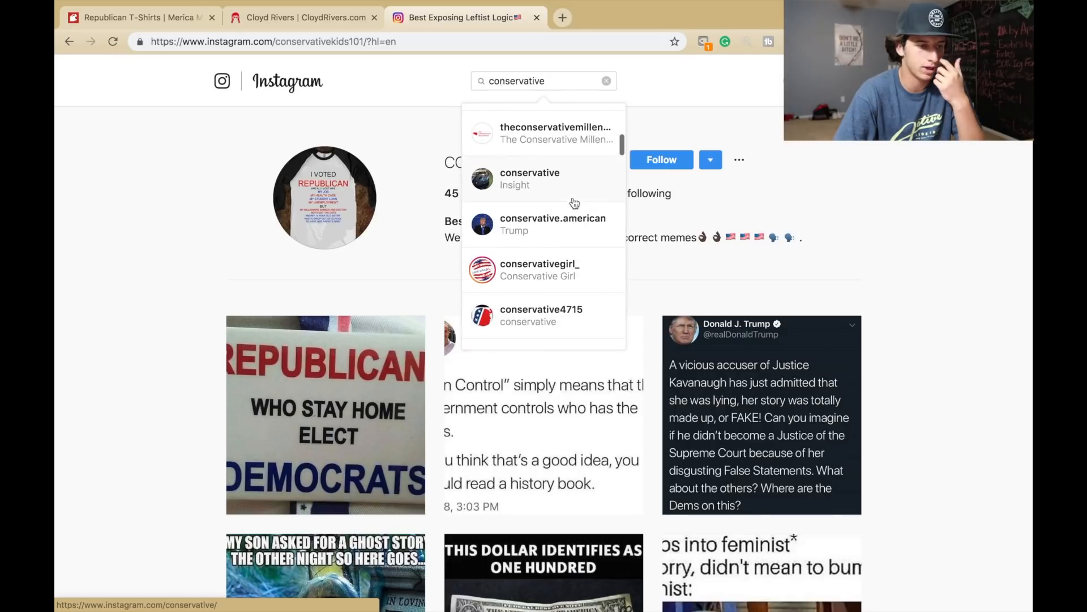
{"action": "left_click", "coordinate": [566, 221]}
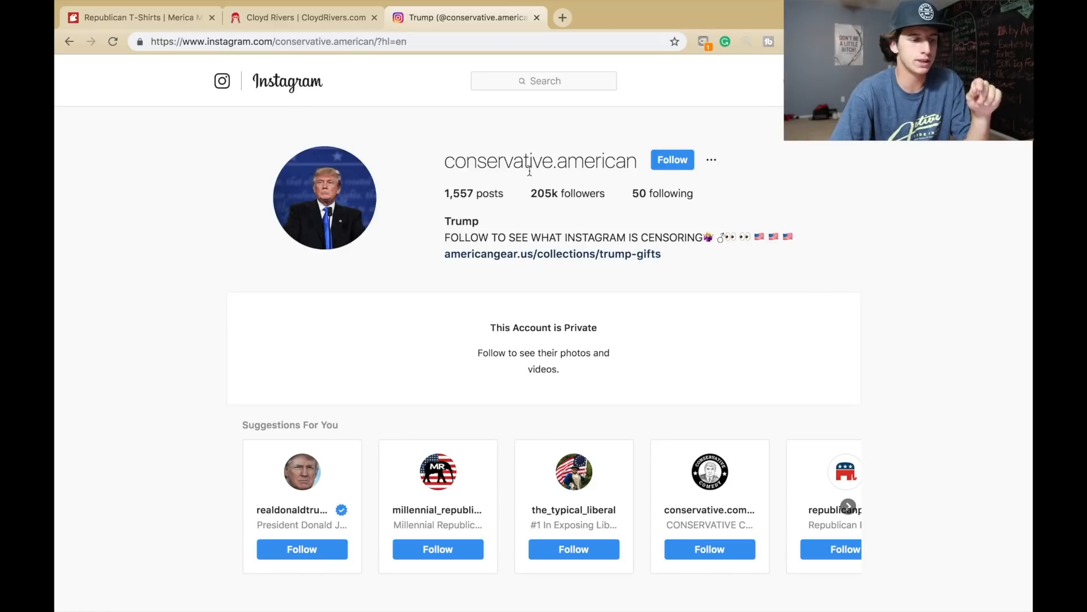
{"action": "scroll", "coordinate": [522, 202], "scroll_direction": "down", "scroll_amount": 2}
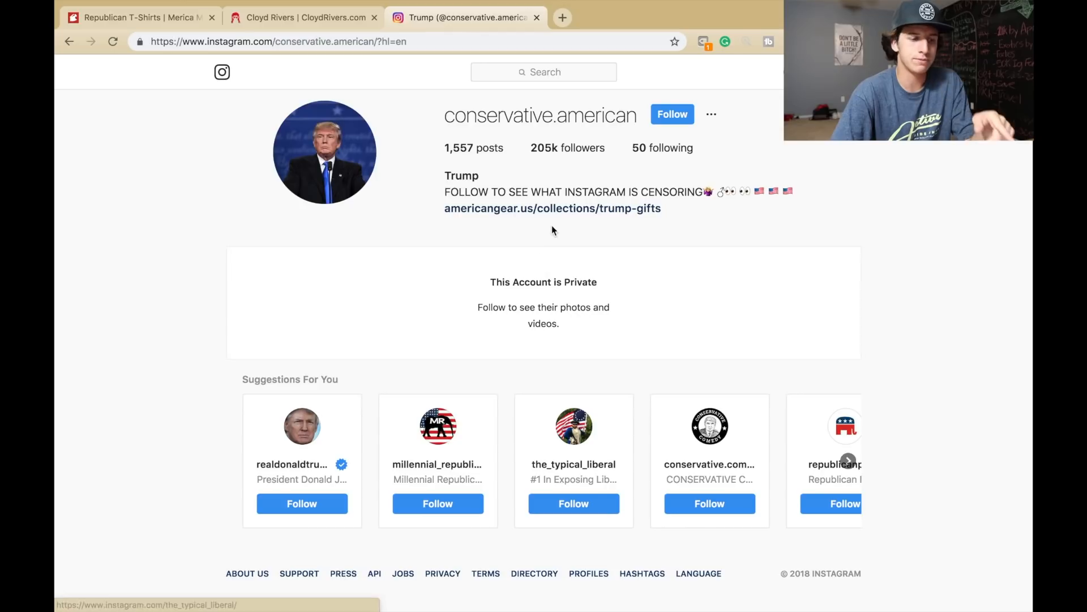
{"action": "scroll", "coordinate": [561, 180], "scroll_direction": "up", "scroll_amount": 2}
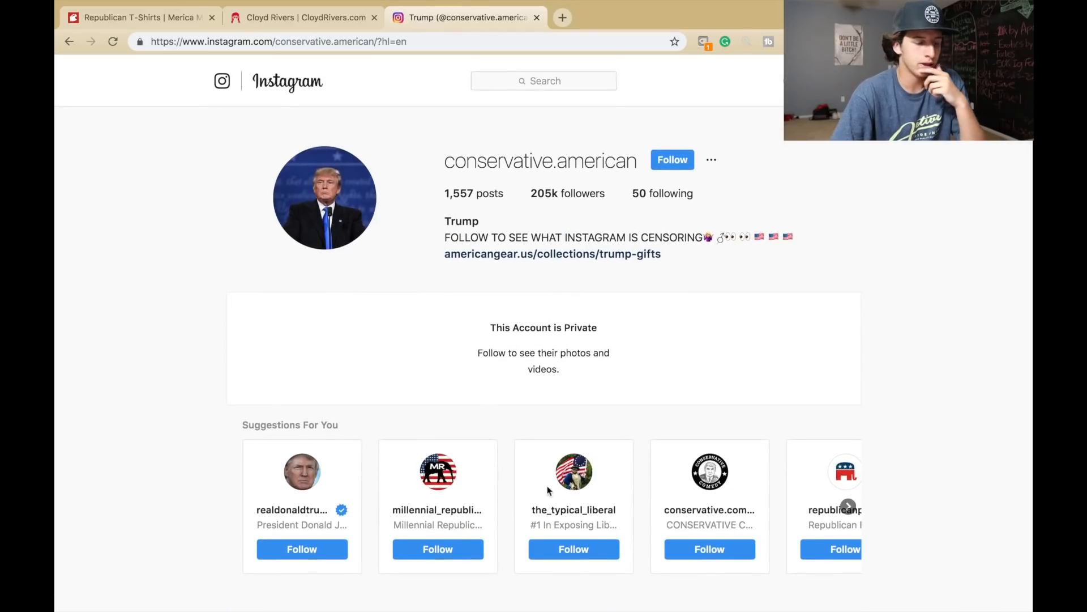
Open the suggested the_typical_liberal profile, examine its follower count and store link, and go on to the suggested millennial_republicans profile
{"action": "left_click", "coordinate": [585, 494]}
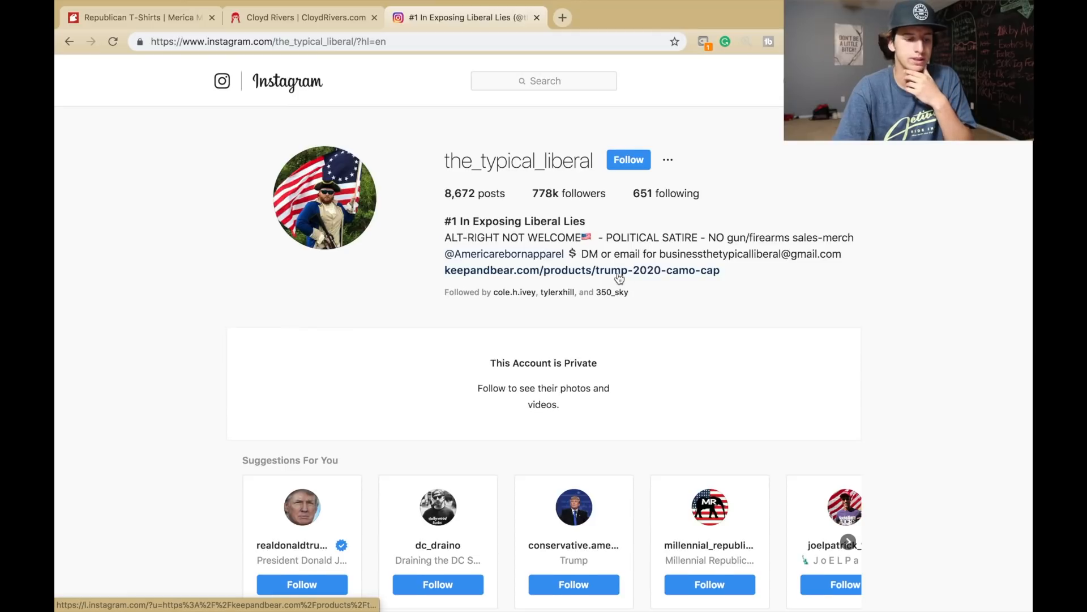
{"action": "scroll", "coordinate": [620, 278], "scroll_direction": "down", "scroll_amount": 3}
{"action": "left_click", "coordinate": [713, 450]}
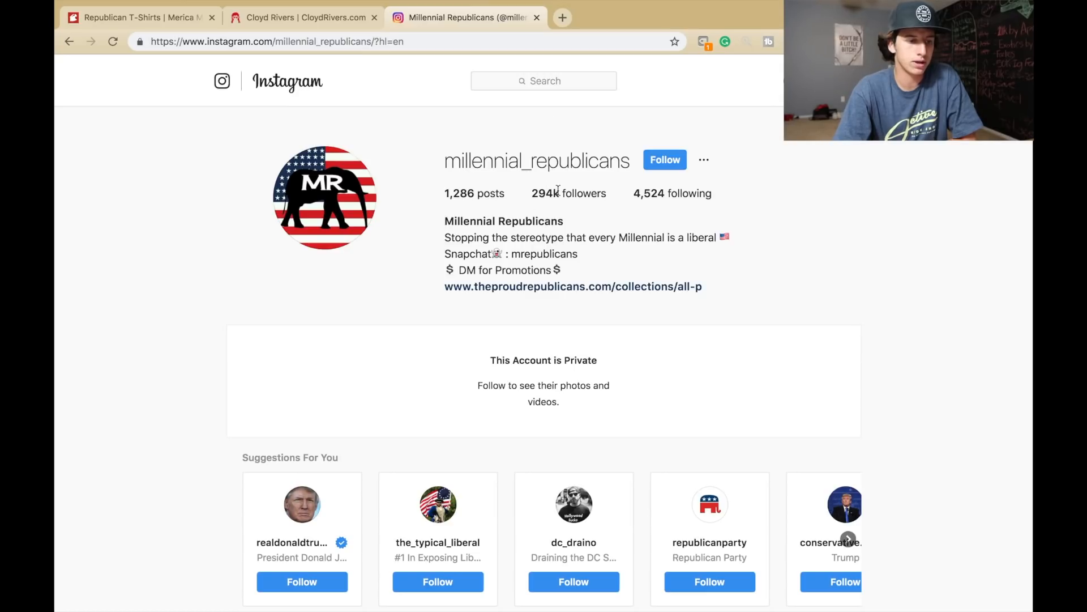
Open the republicanparty profile from the millennial_republicans suggestions and browse its store link, highlights and merchandise posts
{"action": "scroll", "coordinate": [596, 191], "scroll_direction": "down", "scroll_amount": 2}
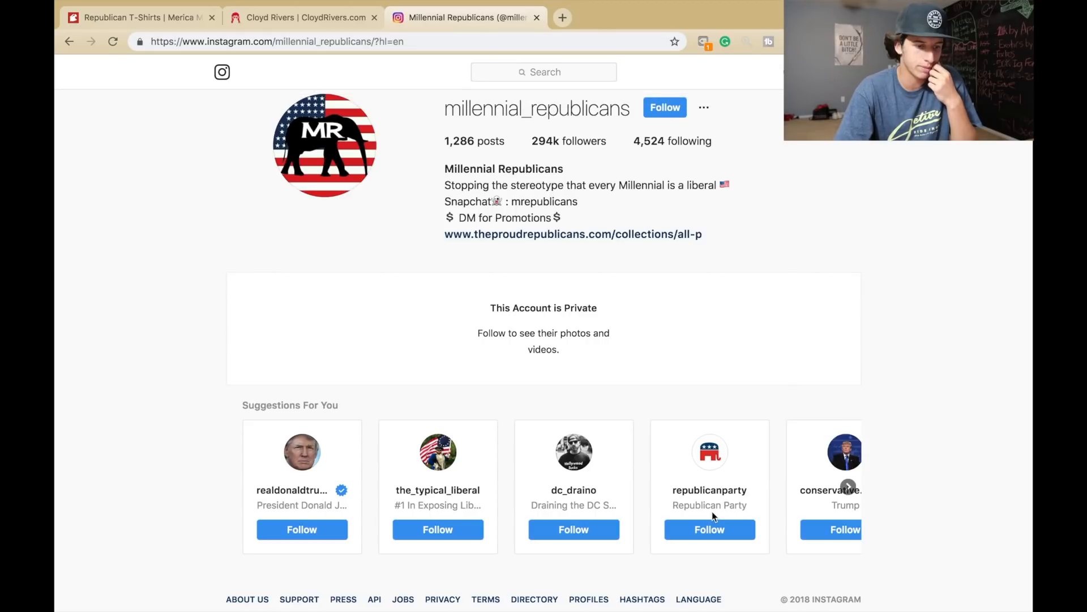
{"action": "left_click", "coordinate": [705, 494]}
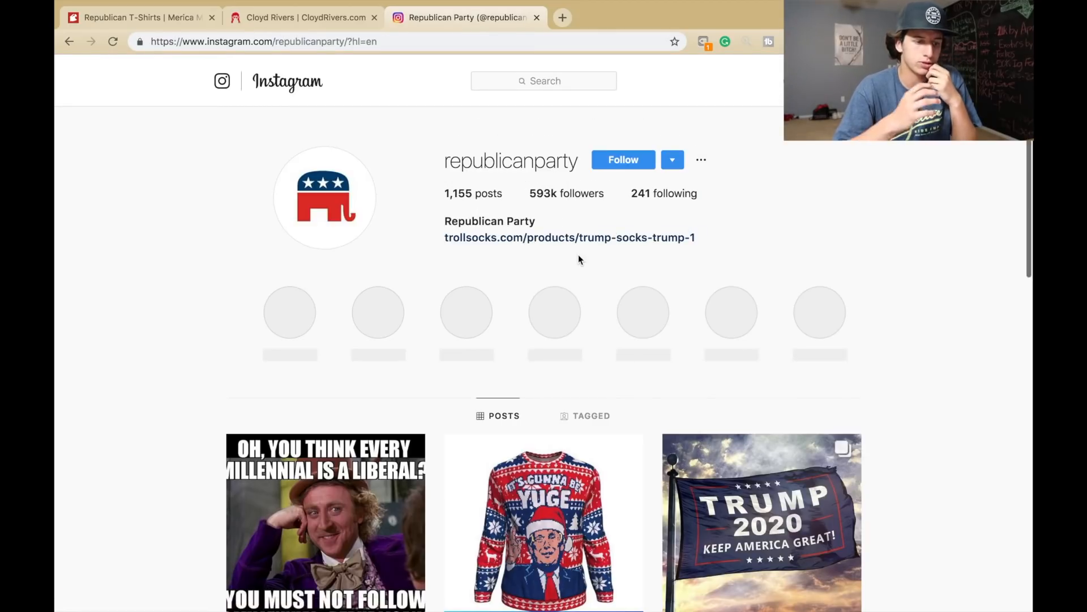
{"action": "scroll", "coordinate": [648, 315], "scroll_direction": "down", "scroll_amount": 4}
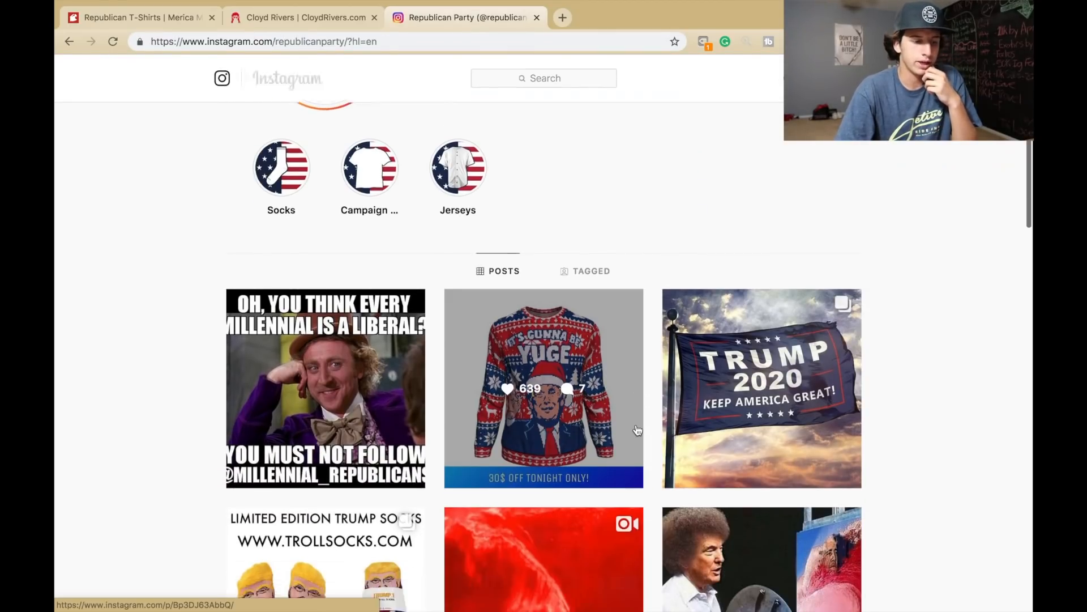
{"action": "scroll", "coordinate": [644, 362], "scroll_direction": "up", "scroll_amount": 1}
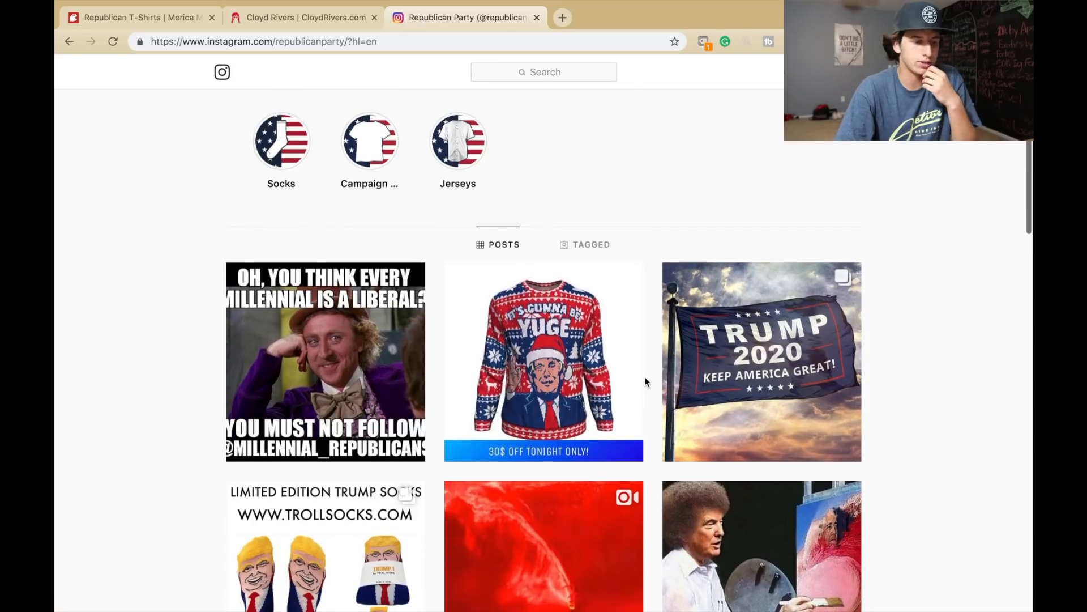
Open the Trump Christmas sweater post and follow its americangear.us mention to examine that store's profile
{"action": "left_click", "coordinate": [573, 326]}
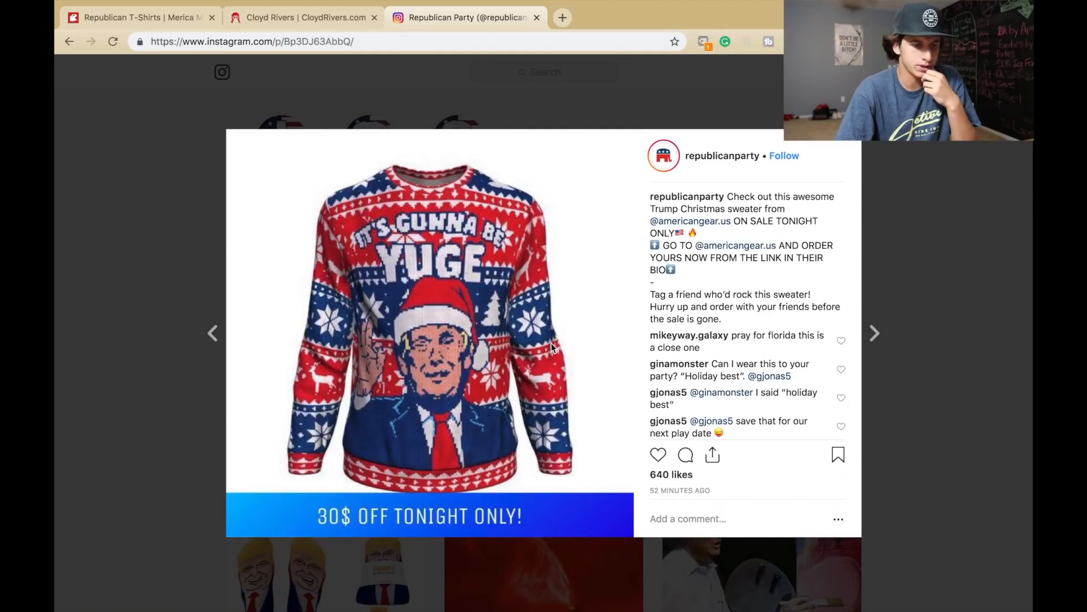
{"action": "left_click", "coordinate": [727, 245]}
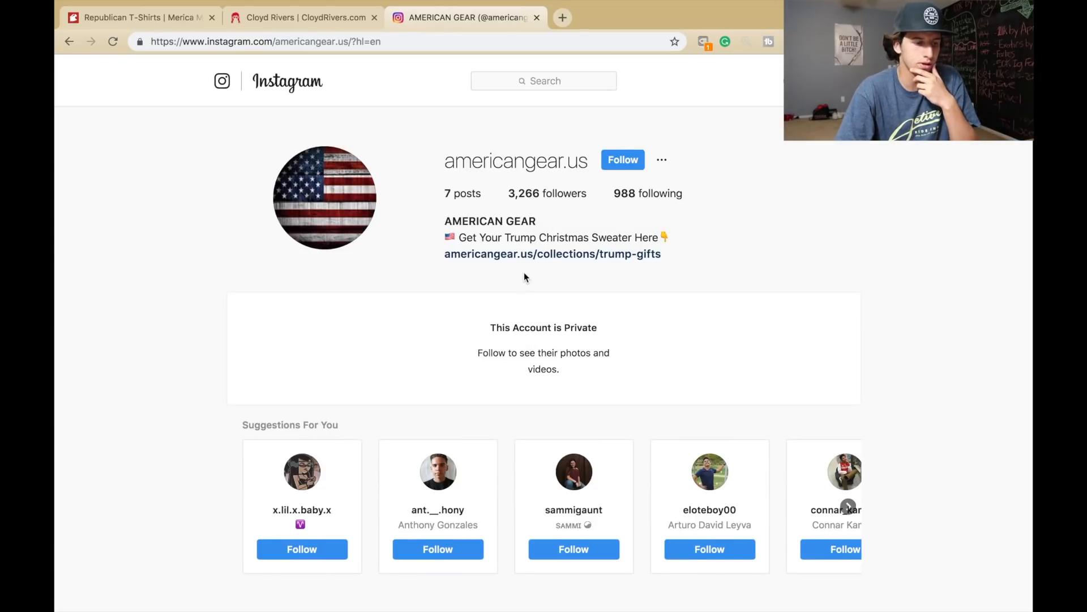
{"action": "scroll", "coordinate": [524, 273], "scroll_direction": "down", "scroll_amount": 1}
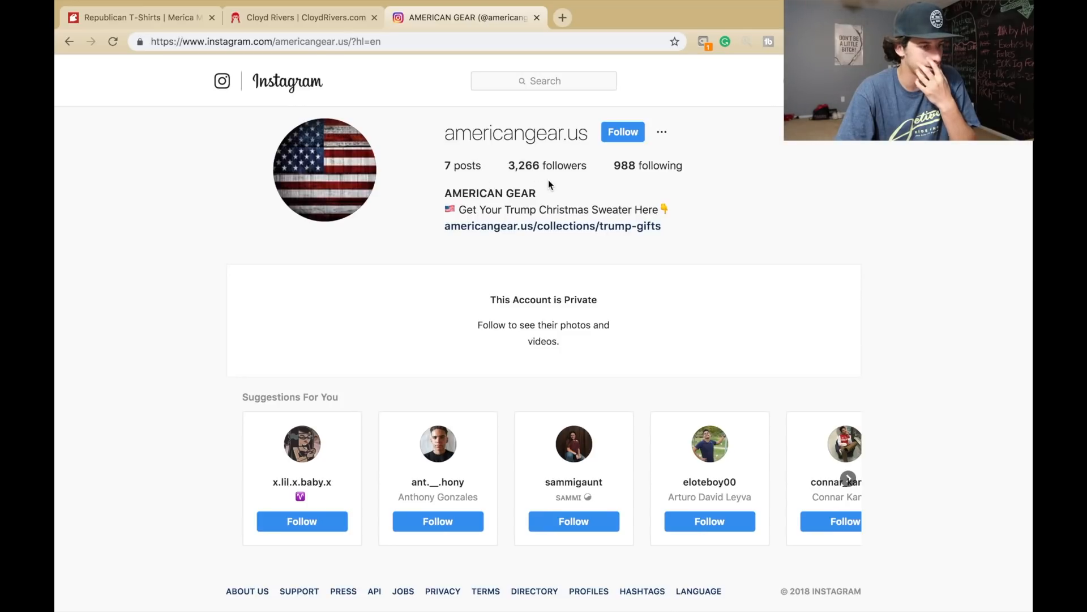
{"action": "scroll", "coordinate": [570, 267], "scroll_direction": "down", "scroll_amount": 1}
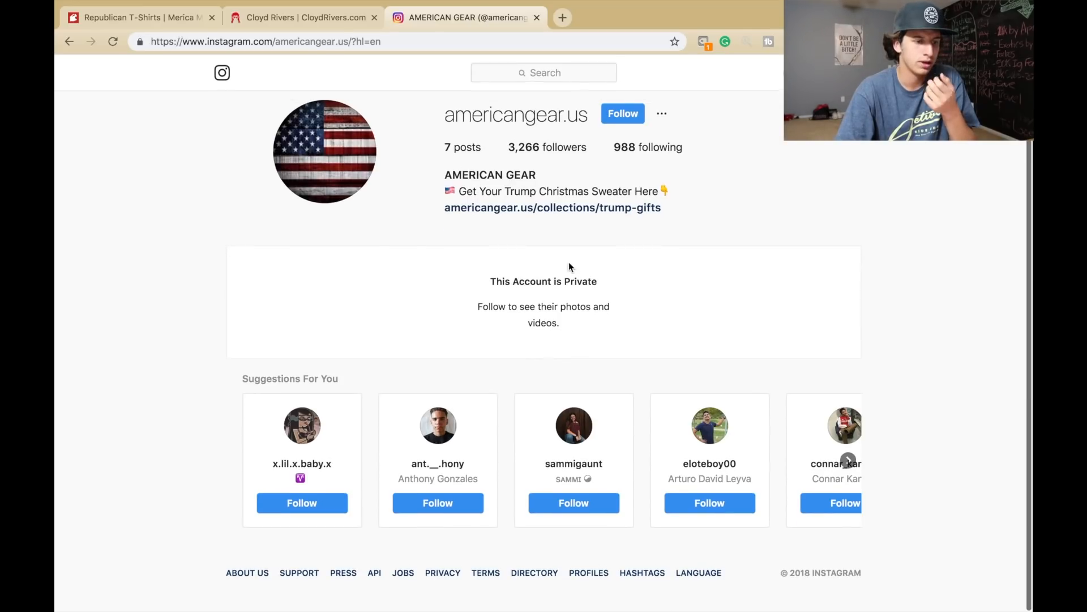
{"action": "scroll", "coordinate": [563, 279], "scroll_direction": "up", "scroll_amount": 2}
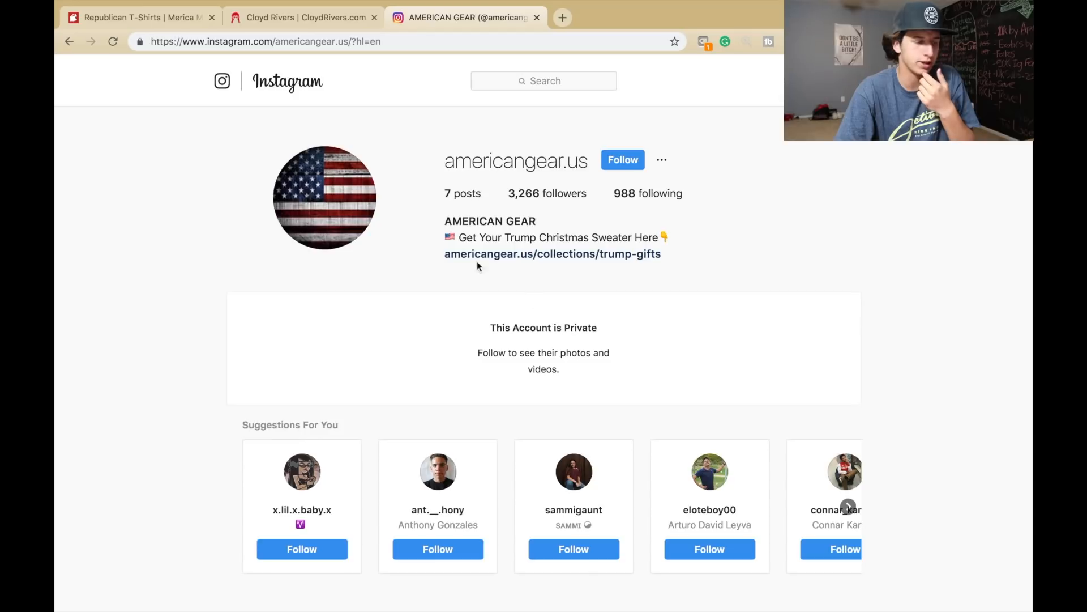
Return to the Trump Christmas sweater post and read its promotional caption and comments
{"action": "left_click", "coordinate": [71, 41]}
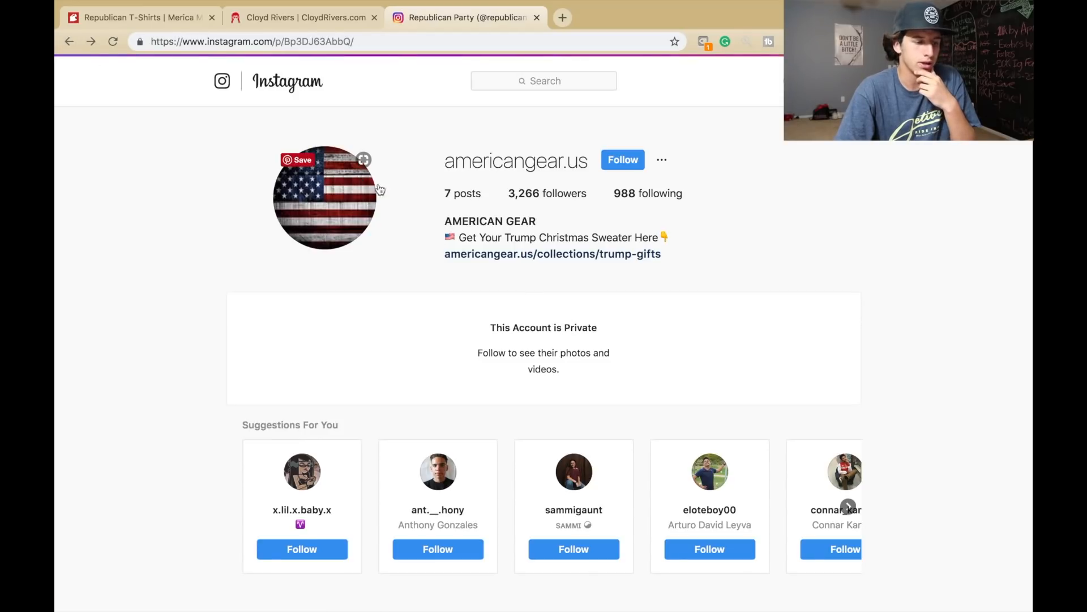
{"action": "scroll", "coordinate": [605, 399], "scroll_direction": "down", "scroll_amount": 2}
{"action": "scroll", "coordinate": [708, 317], "scroll_direction": "down", "scroll_amount": 4}
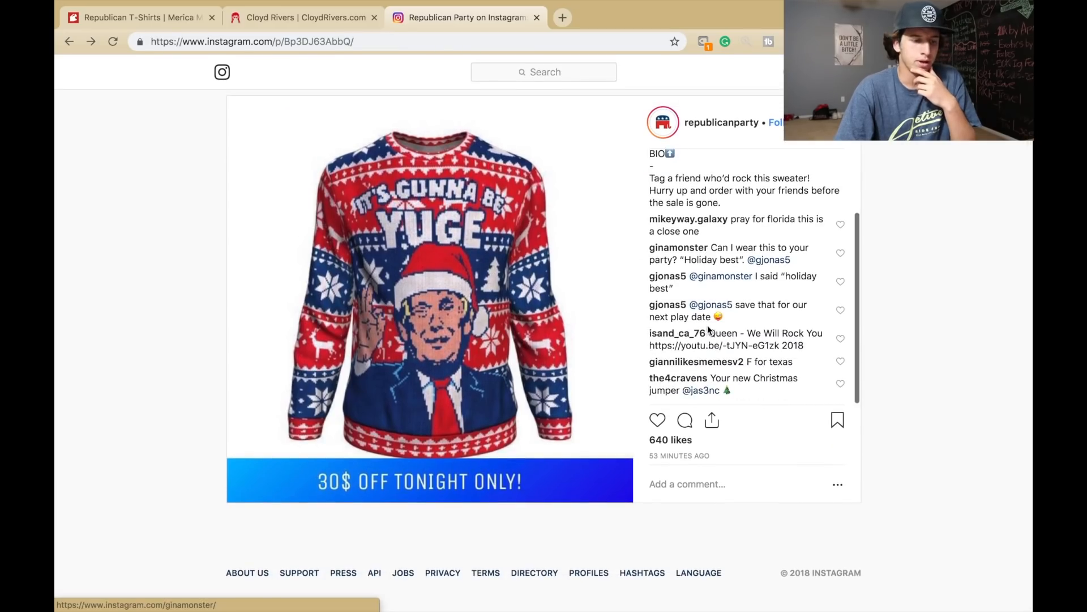
{"action": "scroll", "coordinate": [686, 315], "scroll_direction": "up", "scroll_amount": 4}
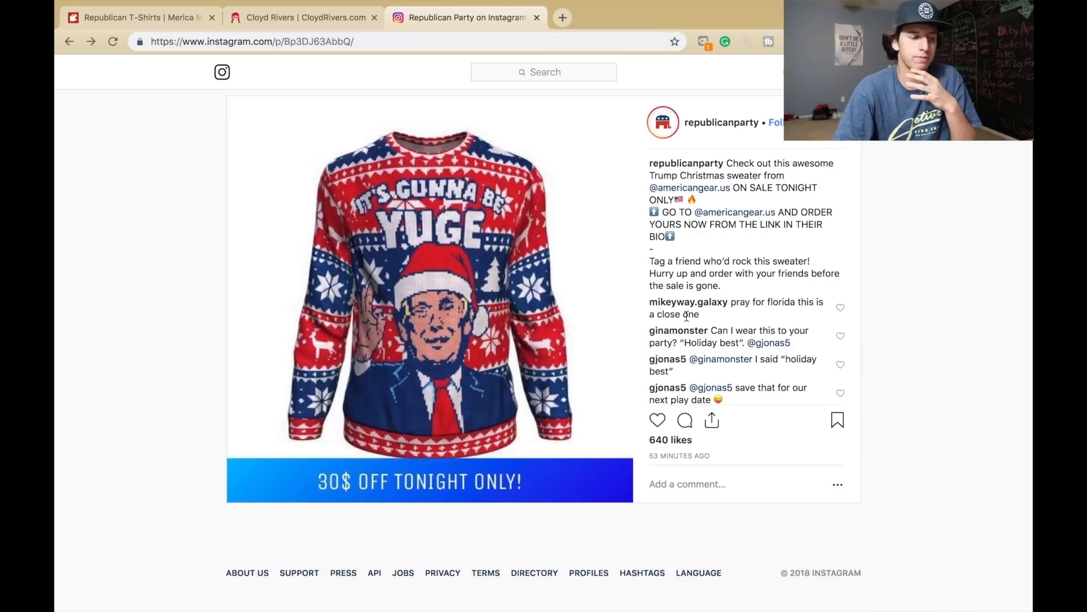
{"action": "scroll", "coordinate": [686, 347], "scroll_direction": "up", "scroll_amount": 2}
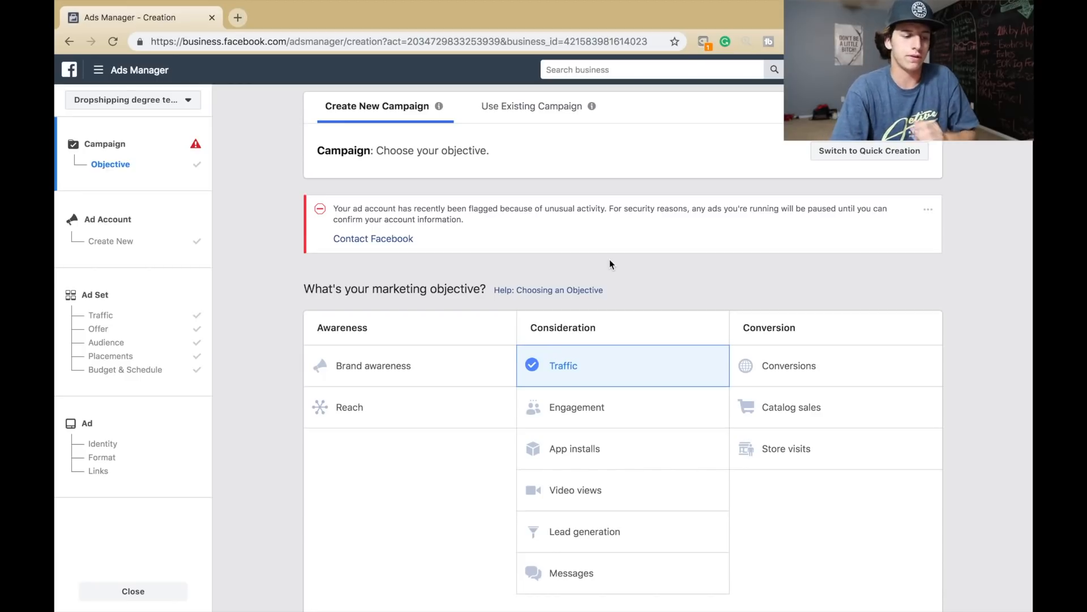
In Facebook Ads Manager, review the marketing objectives and the Traffic campaign's name, split test and budget optimization options
{"action": "scroll", "coordinate": [630, 277], "scroll_direction": "down", "scroll_amount": 1}
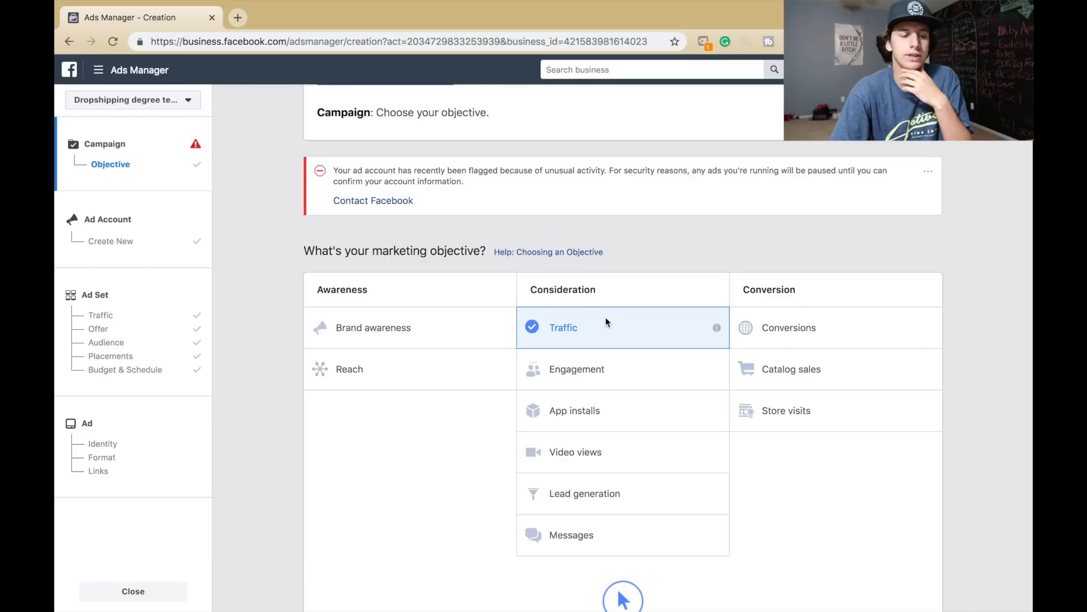
{"action": "scroll", "coordinate": [607, 292], "scroll_direction": "down", "scroll_amount": 1}
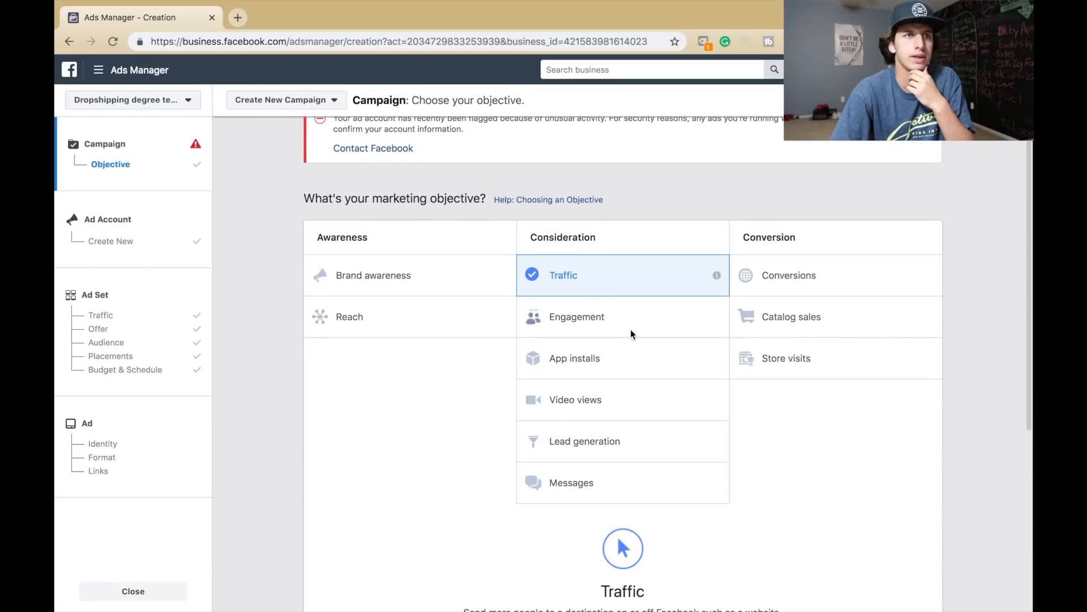
{"action": "scroll", "coordinate": [622, 325], "scroll_direction": "down", "scroll_amount": 1}
{"action": "scroll", "coordinate": [614, 272], "scroll_direction": "up", "scroll_amount": 1}
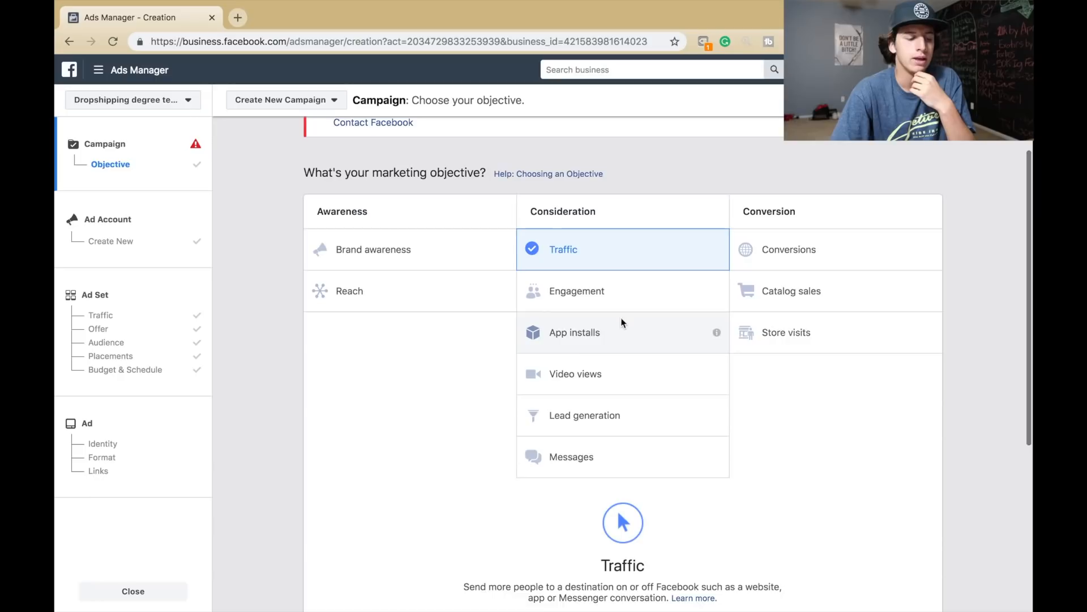
{"action": "scroll", "coordinate": [622, 320], "scroll_direction": "up", "scroll_amount": 1}
{"action": "scroll", "coordinate": [604, 302], "scroll_direction": "down", "scroll_amount": 2}
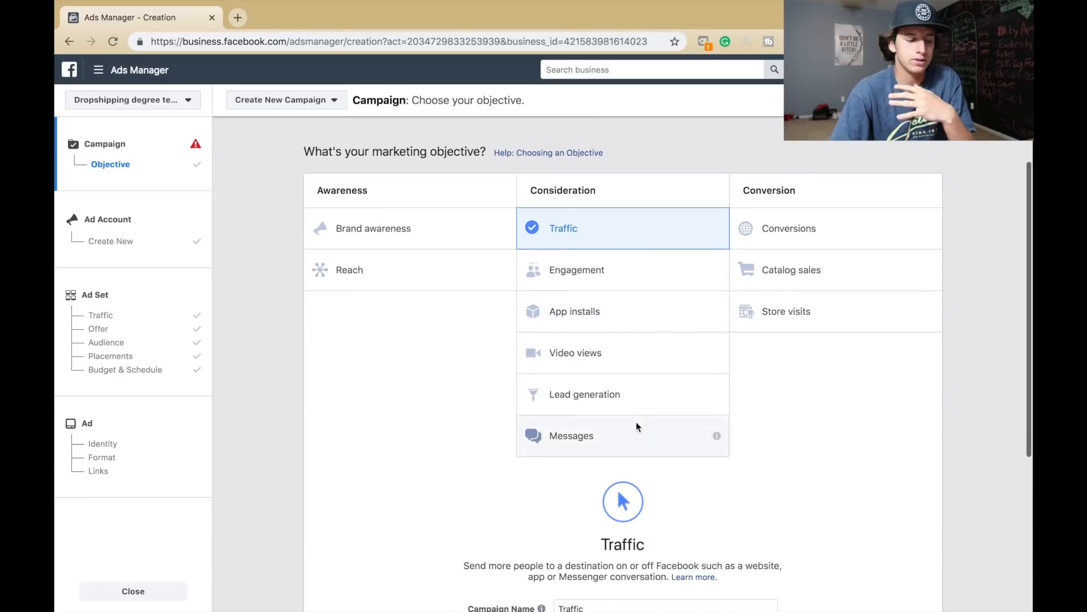
{"action": "scroll", "coordinate": [657, 509], "scroll_direction": "down", "scroll_amount": 6}
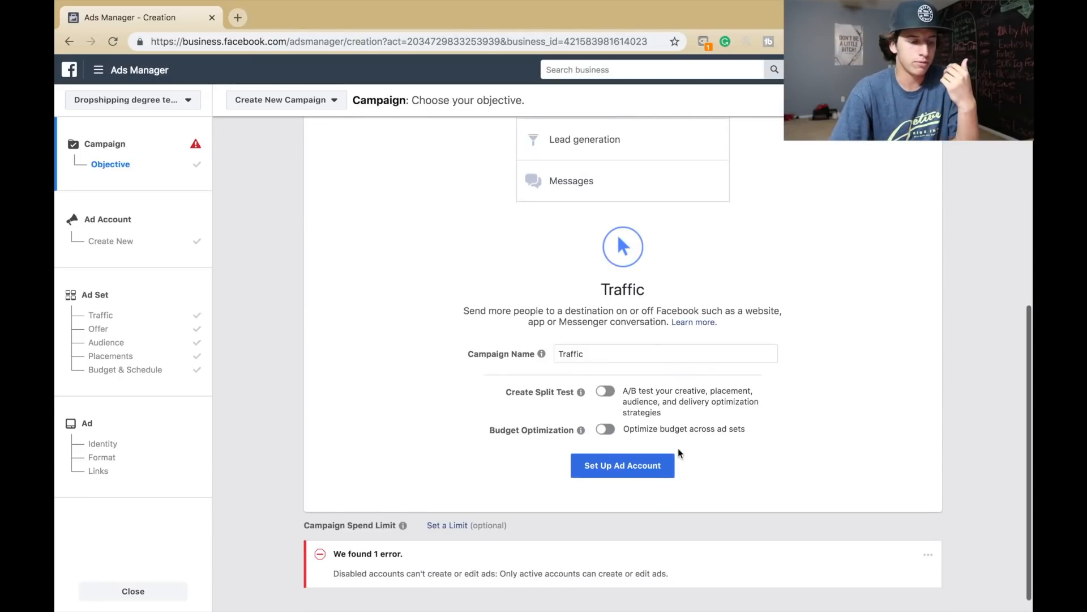
{"action": "scroll", "coordinate": [678, 447], "scroll_direction": "up", "scroll_amount": 8}
{"action": "scroll", "coordinate": [586, 355], "scroll_direction": "down", "scroll_amount": 10}
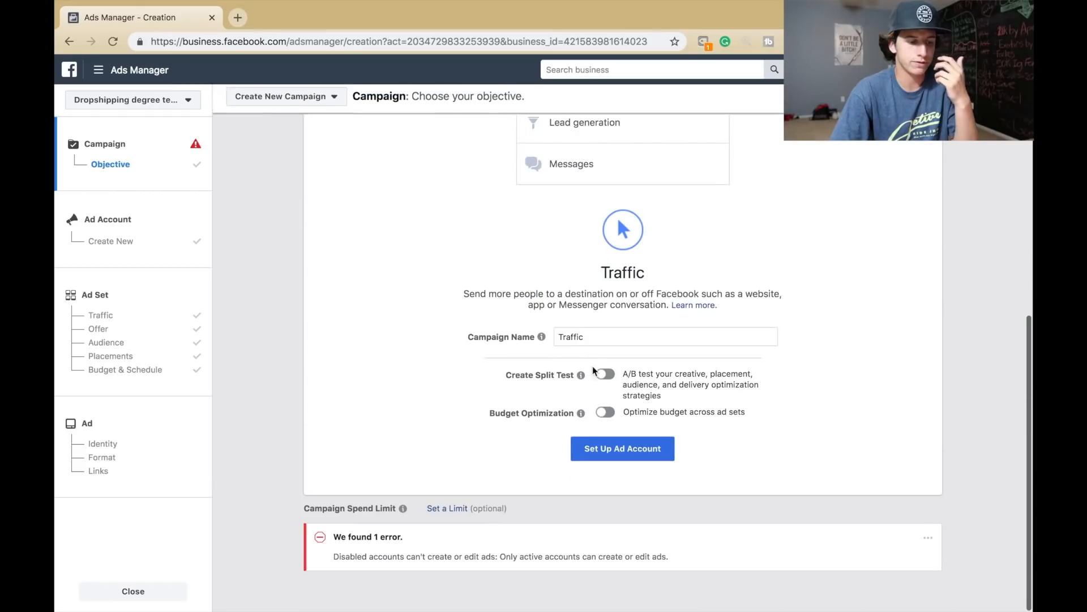
Continue the Traffic campaign through the ad account setup to the new ad set and look over its settings down to Budget & Schedule
{"action": "left_click", "coordinate": [621, 453]}
{"action": "left_click", "coordinate": [910, 456]}
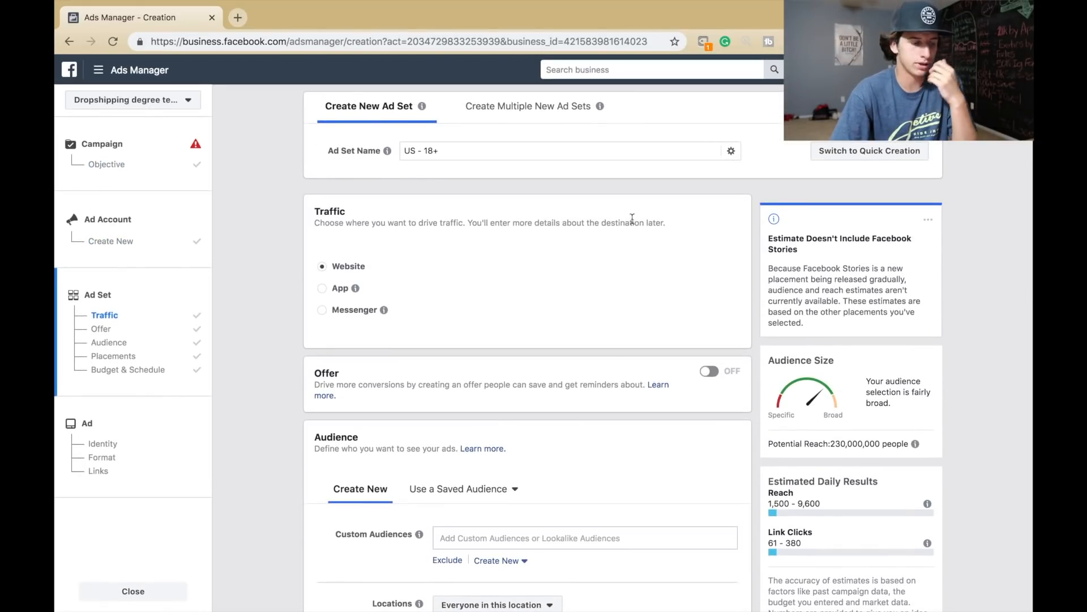
{"action": "scroll", "coordinate": [500, 235], "scroll_direction": "down", "scroll_amount": 2}
{"action": "scroll", "coordinate": [501, 239], "scroll_direction": "down", "scroll_amount": 15}
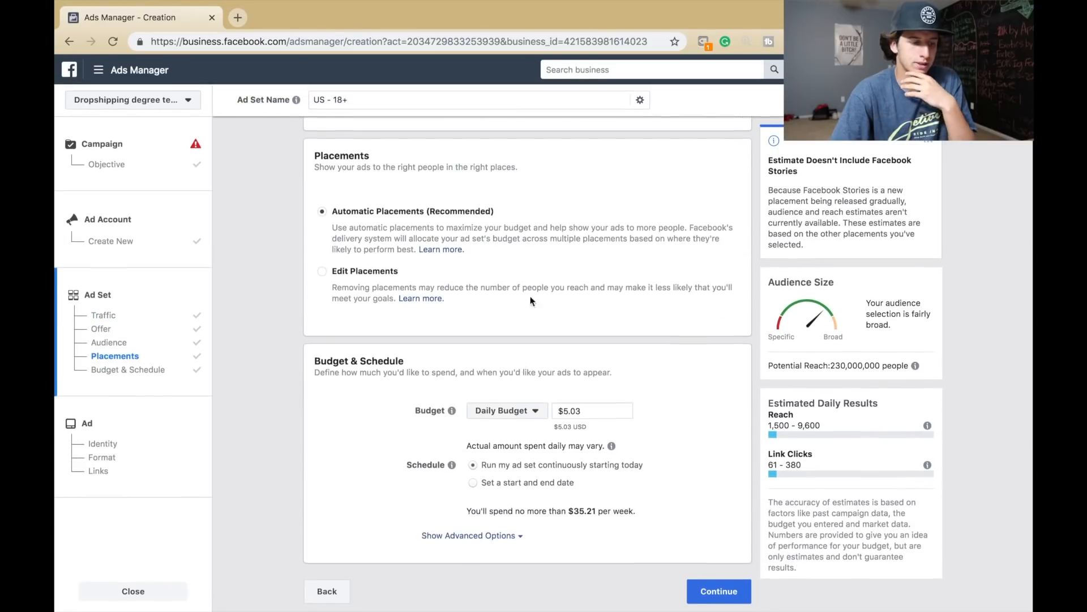
Search the audience's detailed targeting for "republican" and add the interest Republican Party (United States)
{"action": "scroll", "coordinate": [546, 400], "scroll_direction": "up", "scroll_amount": 12}
{"action": "scroll", "coordinate": [546, 400], "scroll_direction": "down", "scroll_amount": 3}
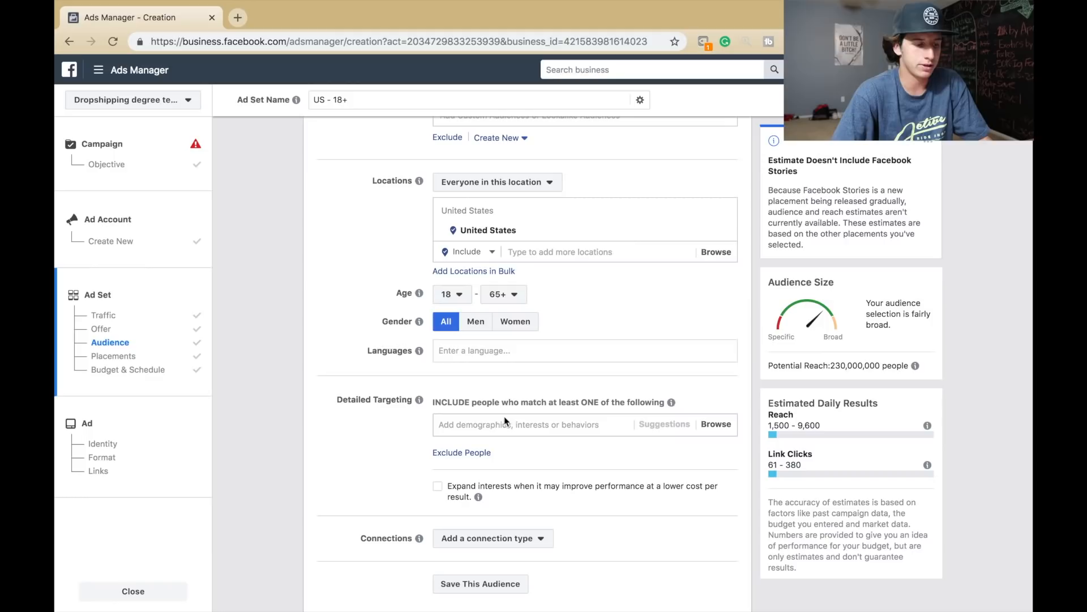
{"action": "type", "text": "repu"}
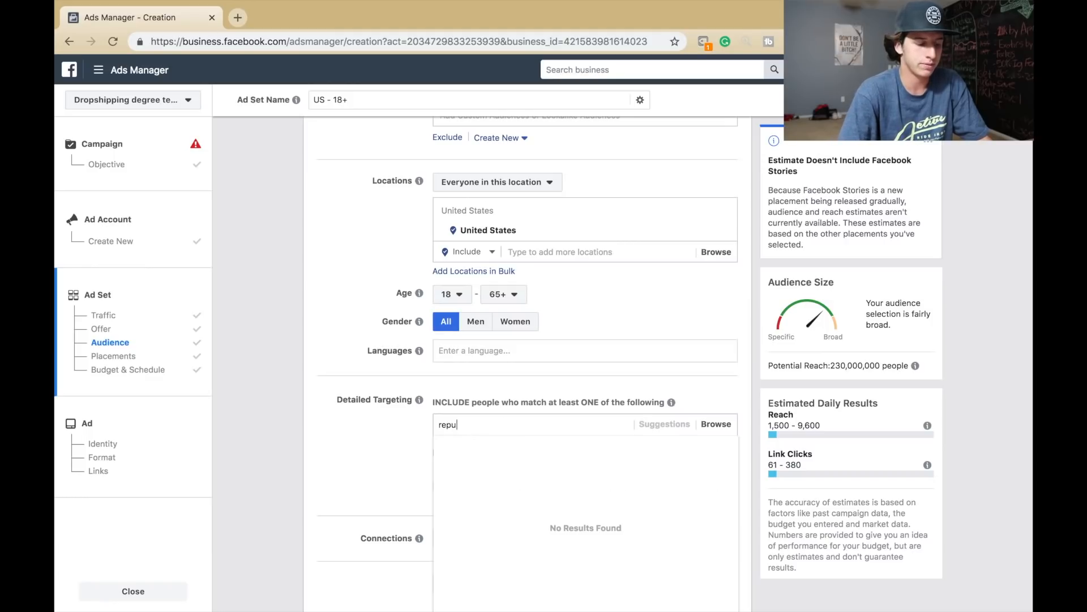
{"action": "type", "text": "blican"}
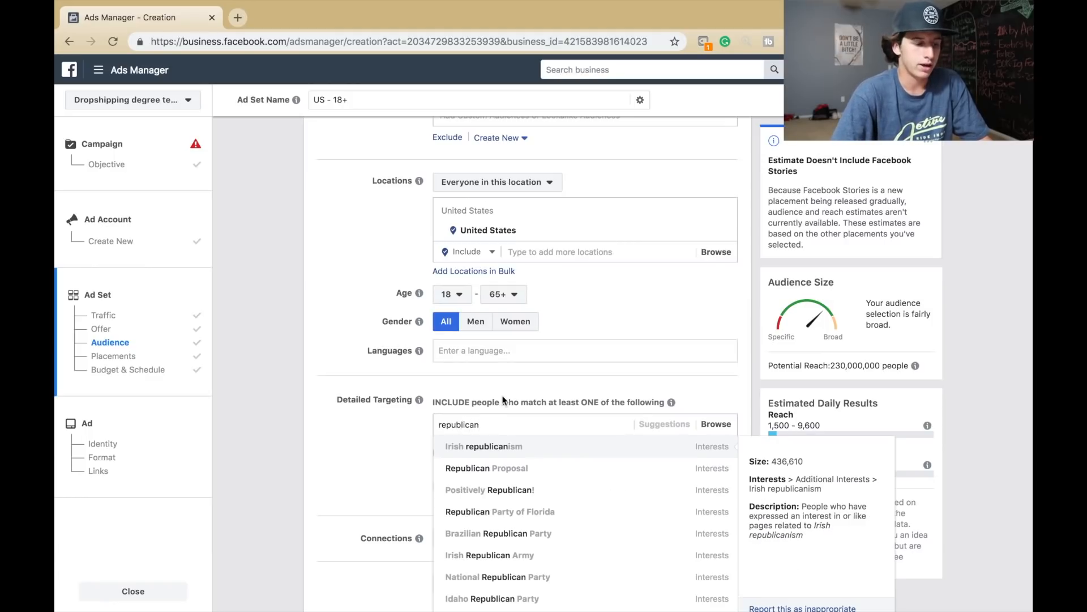
{"action": "scroll", "coordinate": [508, 498], "scroll_direction": "down", "scroll_amount": 2}
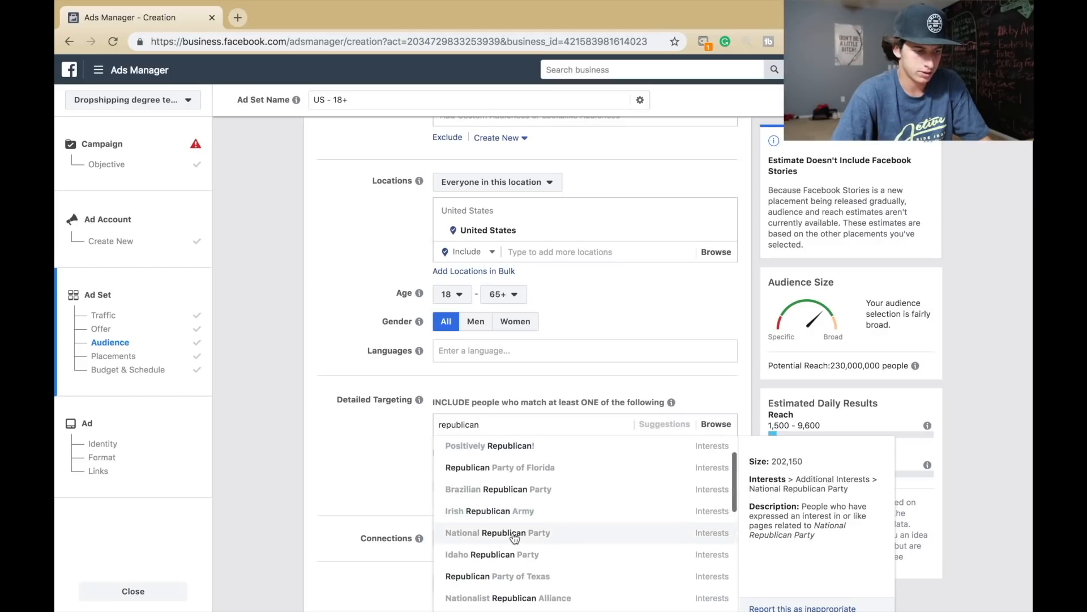
{"action": "scroll", "coordinate": [518, 499], "scroll_direction": "up", "scroll_amount": 2}
{"action": "scroll", "coordinate": [525, 516], "scroll_direction": "down", "scroll_amount": 5}
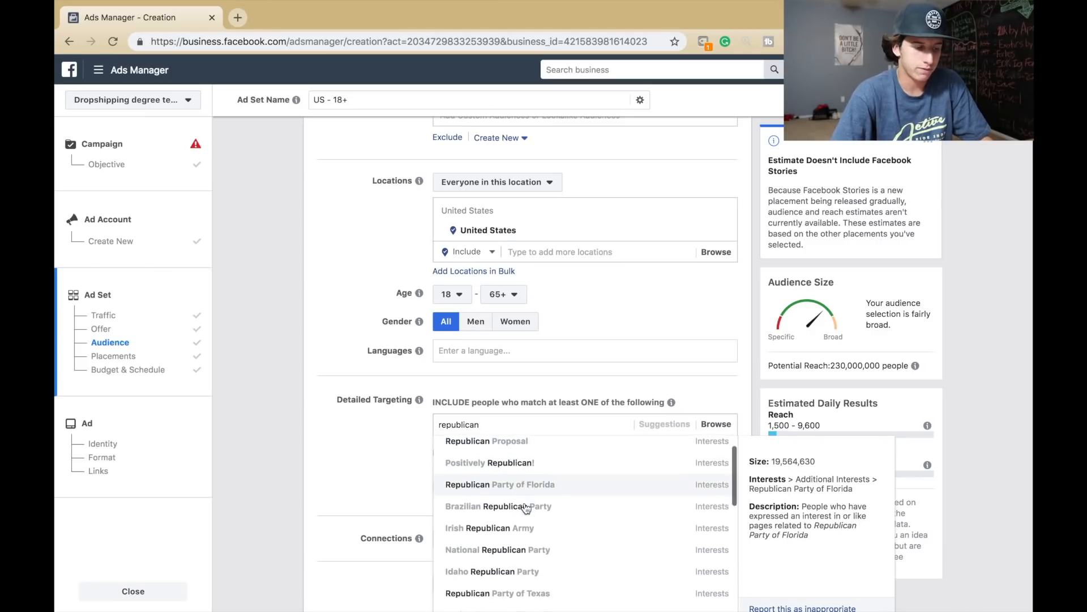
{"action": "scroll", "coordinate": [525, 527], "scroll_direction": "down", "scroll_amount": 3}
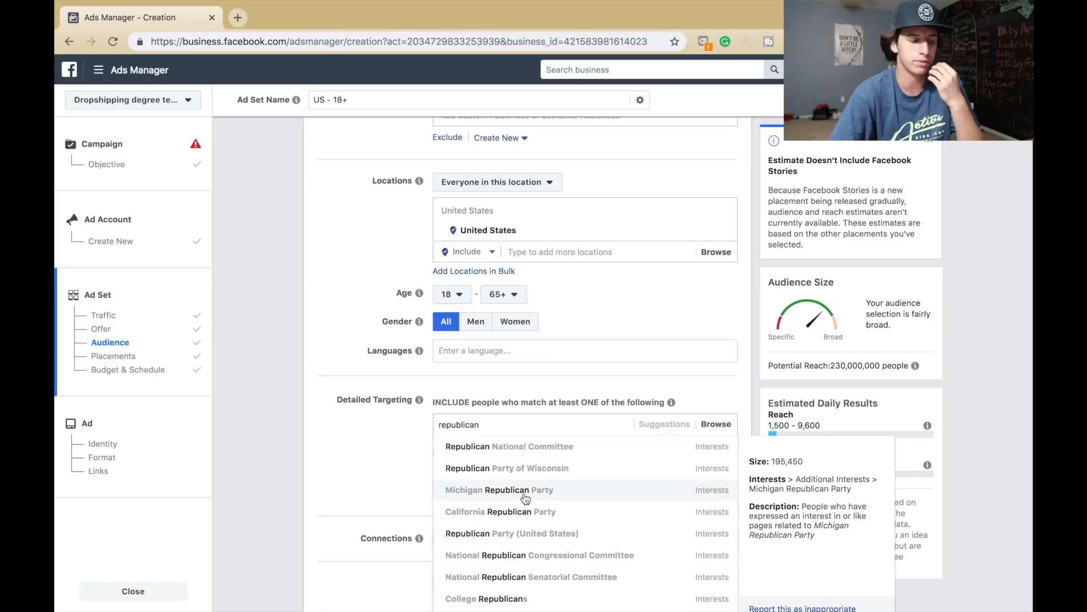
{"action": "scroll", "coordinate": [524, 498], "scroll_direction": "down", "scroll_amount": 2}
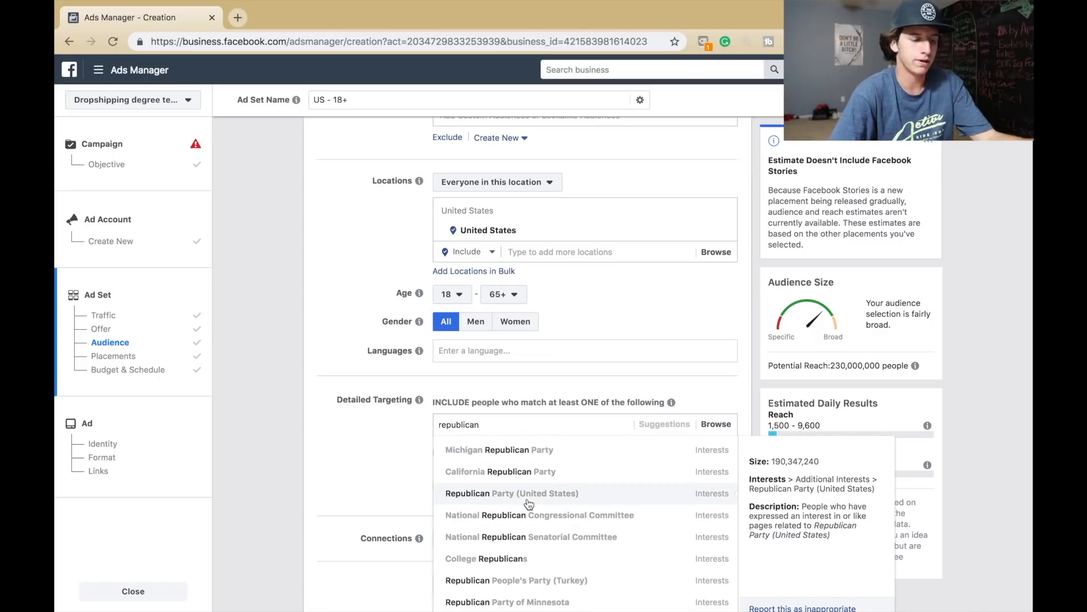
{"action": "left_click", "coordinate": [529, 504]}
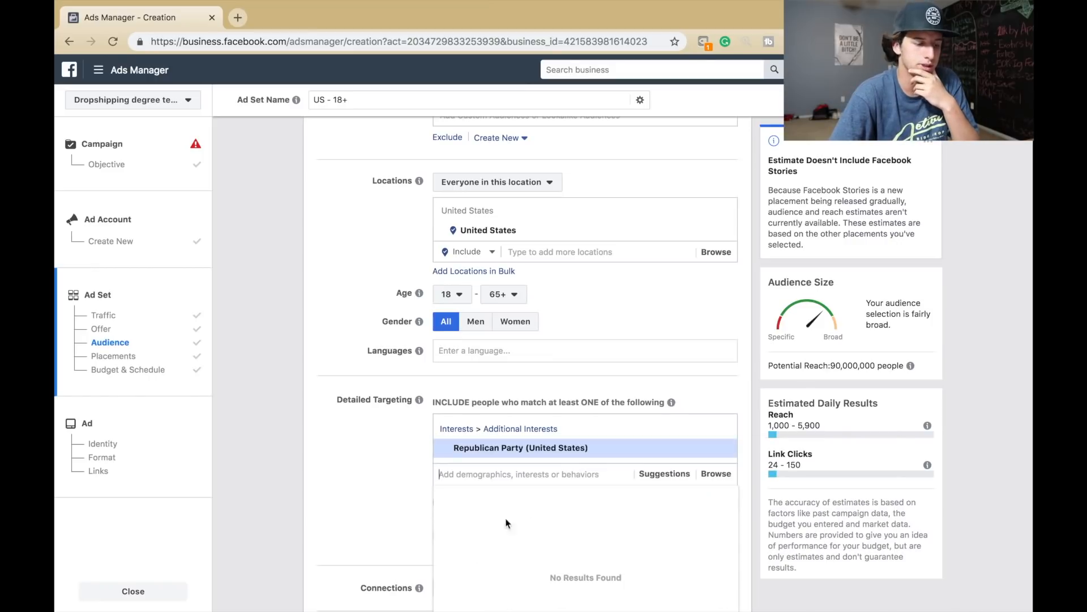
Add Donald Trump as another interest in the audience's detailed targeting
{"action": "scroll", "coordinate": [365, 479], "scroll_direction": "down", "scroll_amount": 3}
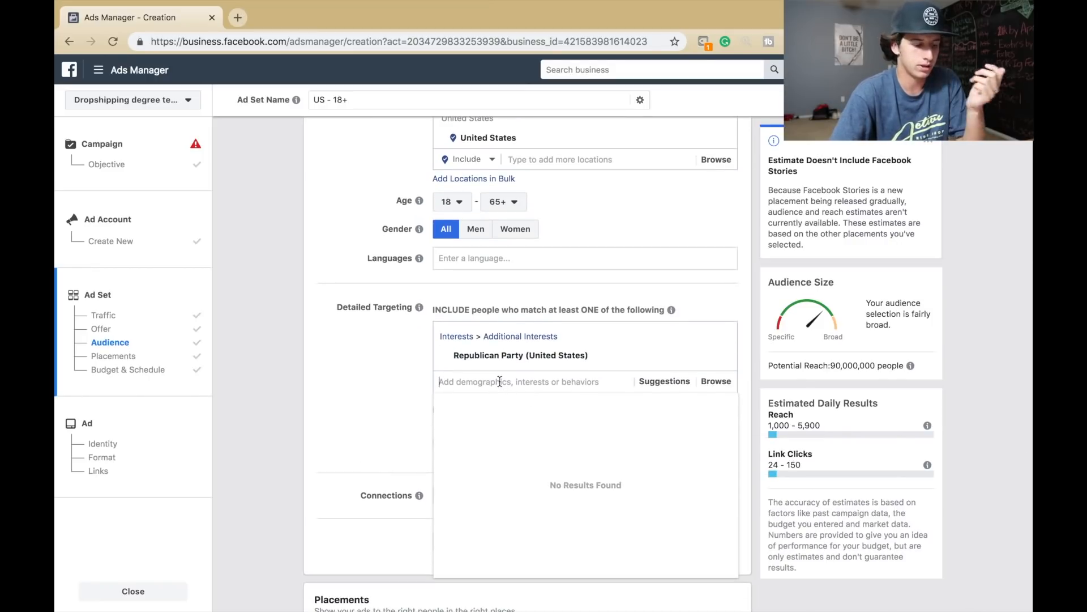
{"action": "type", "text": "donald trump"}
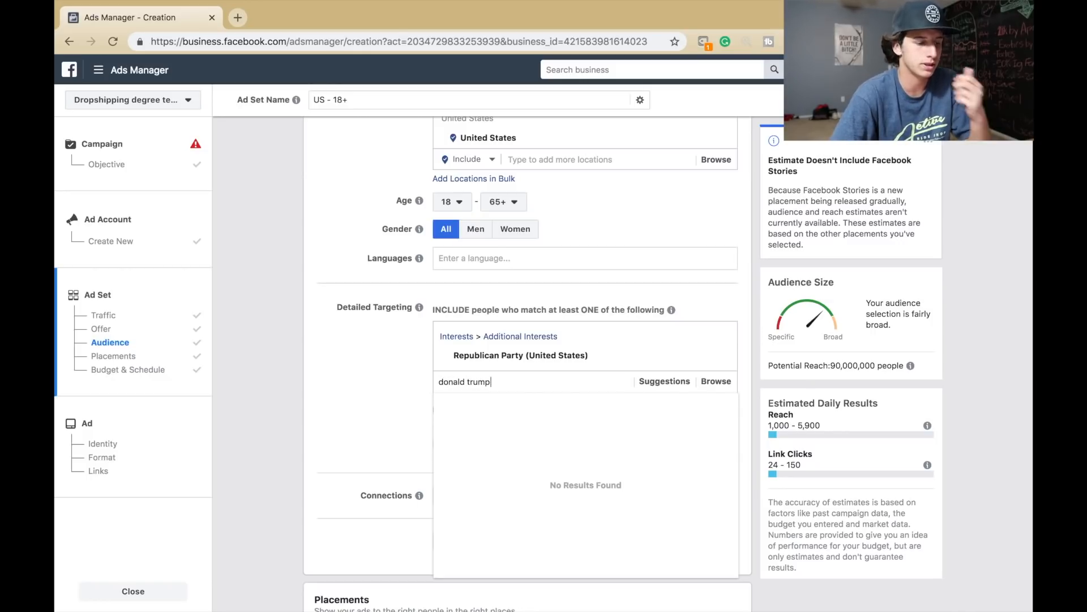
{"action": "left_click", "coordinate": [501, 408]}
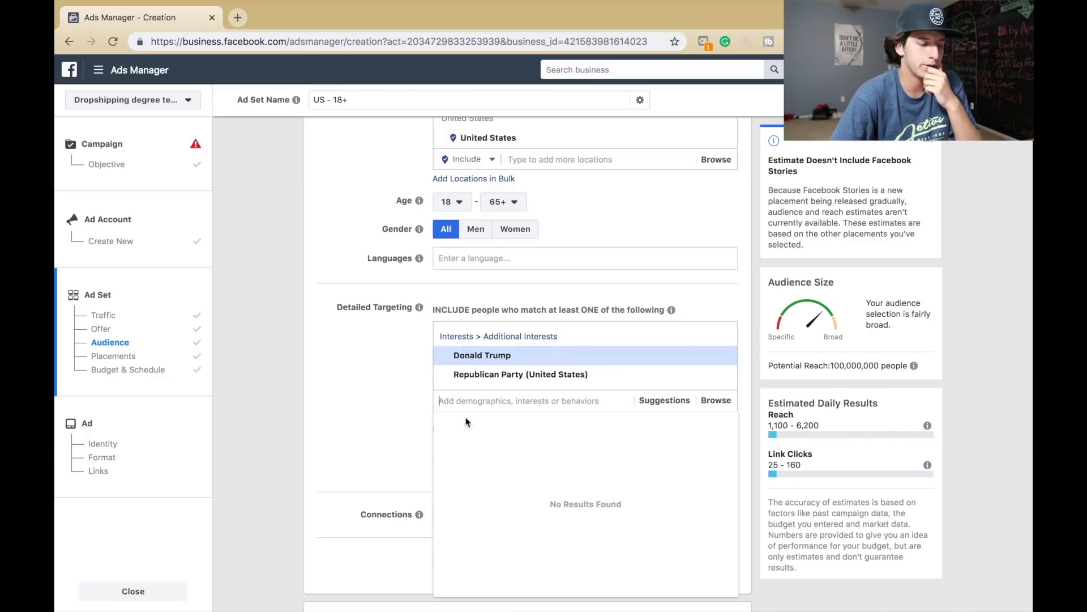
Search the detailed targeting for "conservative" and add the demographic US politics (very conservative)
{"action": "type", "text": "conservative"}
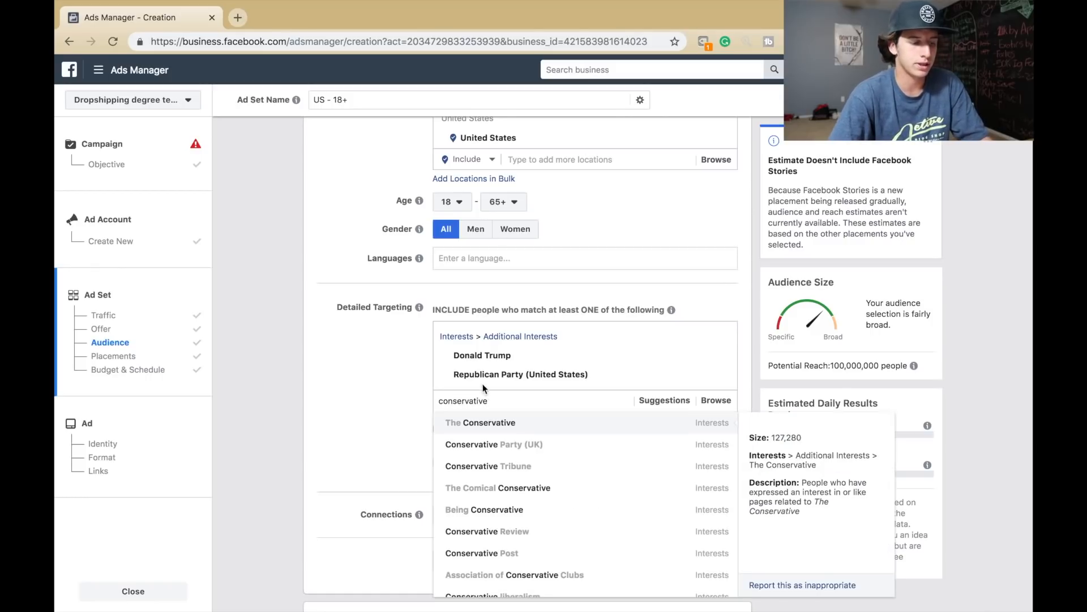
{"action": "scroll", "coordinate": [544, 499], "scroll_direction": "down", "scroll_amount": 3}
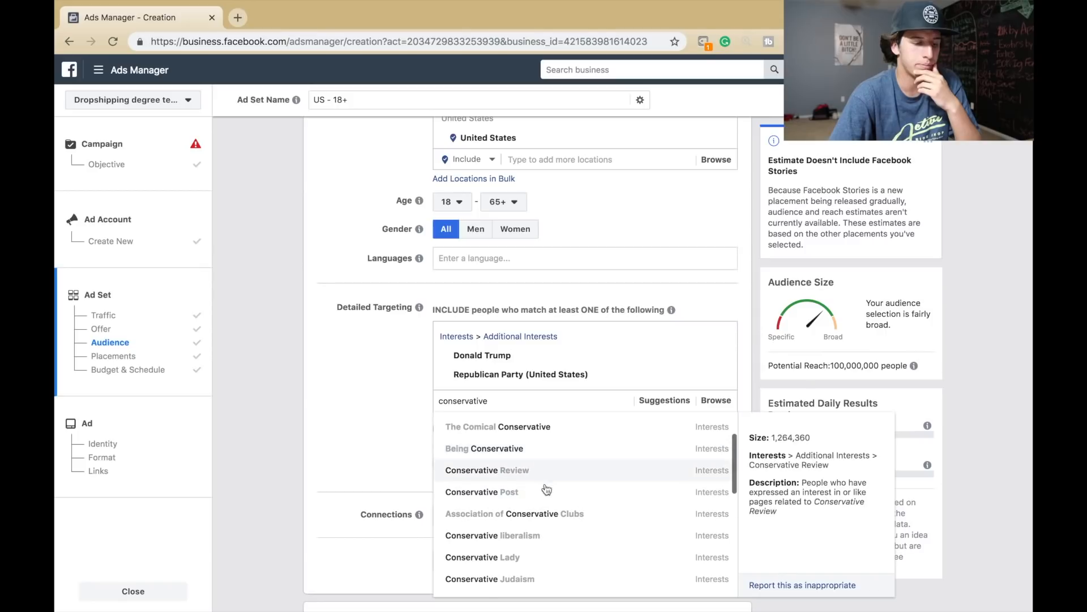
{"action": "scroll", "coordinate": [546, 489], "scroll_direction": "down", "scroll_amount": 6}
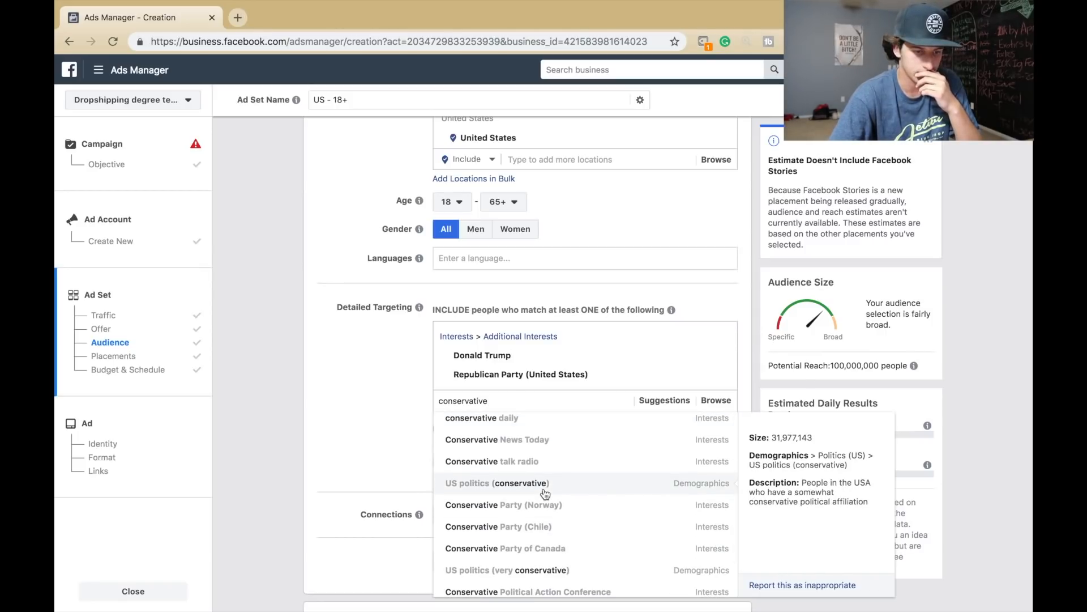
{"action": "left_click", "coordinate": [537, 571]}
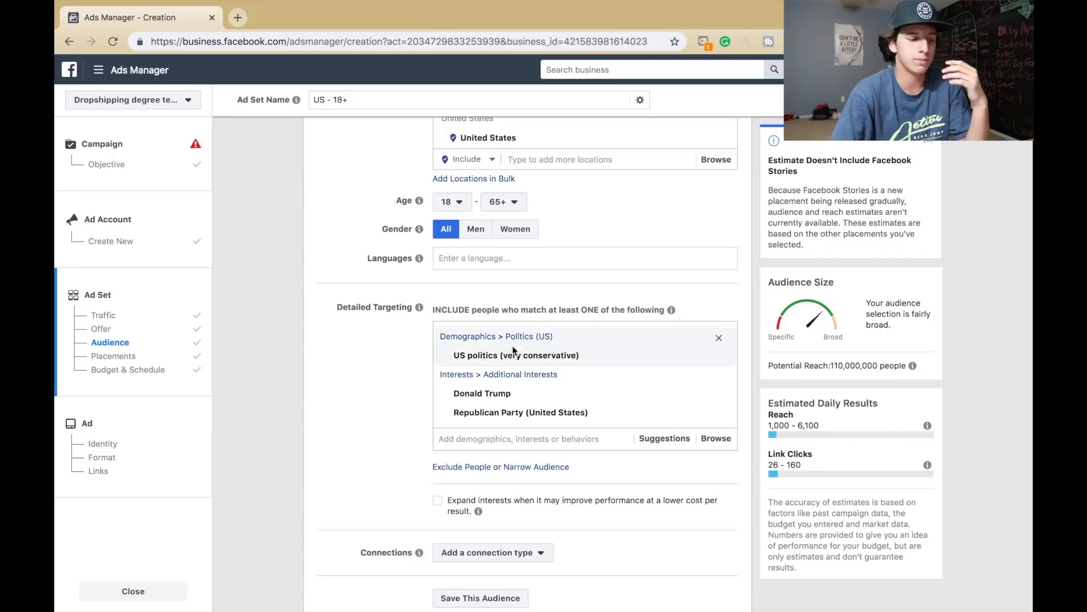
{"action": "mouse_move", "coordinate": [509, 360]}
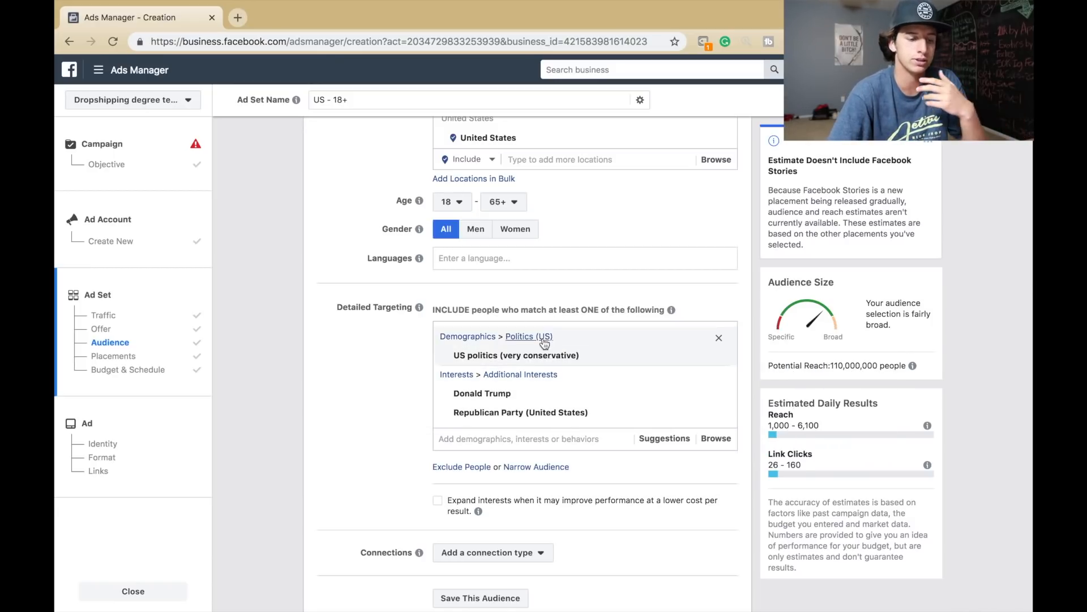
Add an exclusion to the detailed targeting for people interested in Hillary Clinton
{"action": "scroll", "coordinate": [453, 368], "scroll_direction": "down", "scroll_amount": 2}
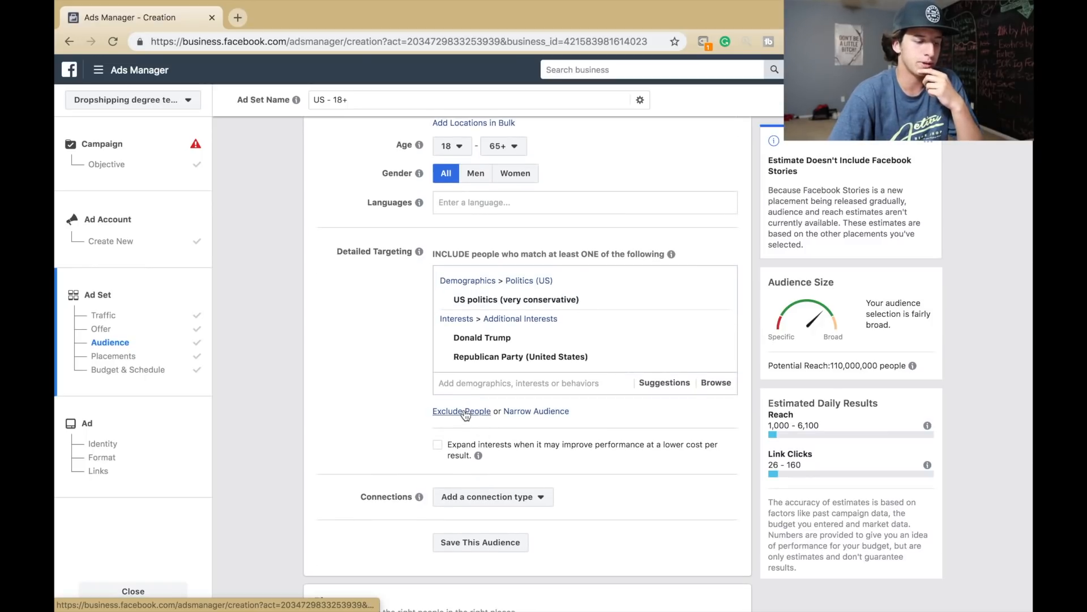
{"action": "left_click", "coordinate": [466, 415]}
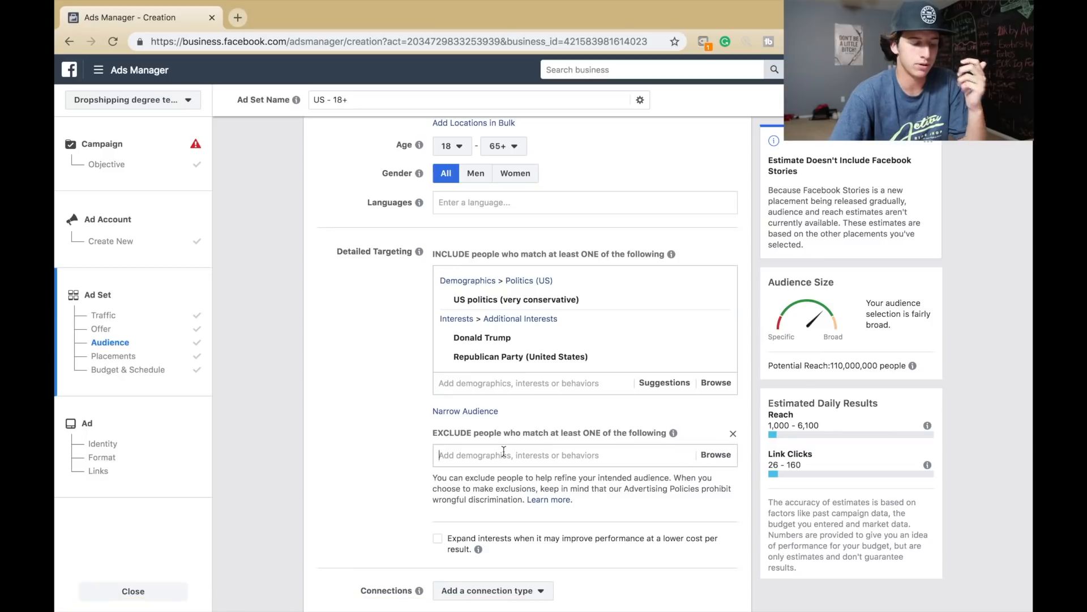
{"action": "type", "text": "hillar"}
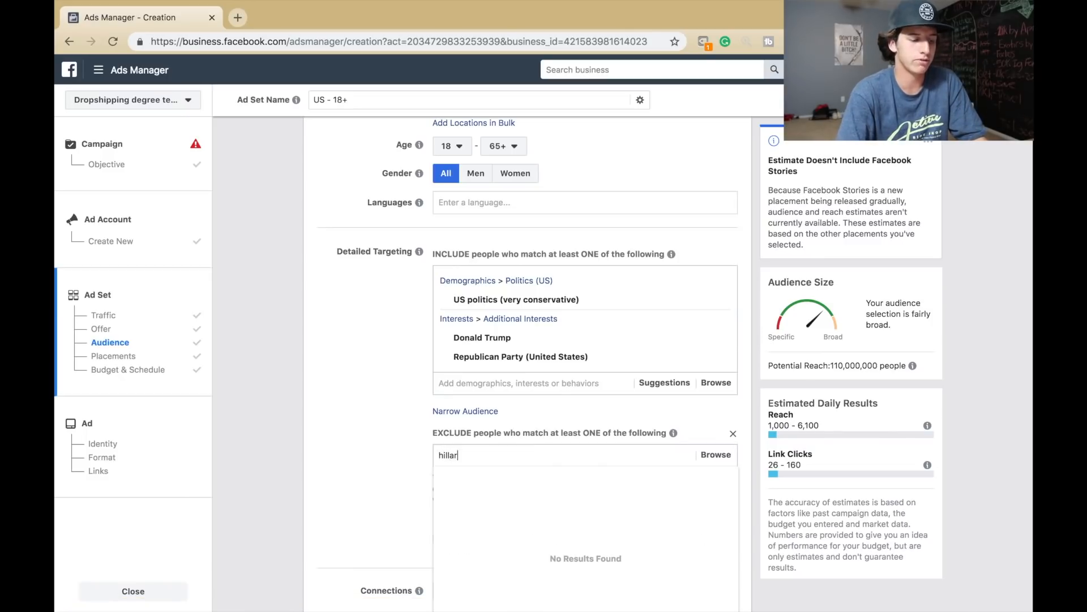
{"action": "type", "text": "y"}
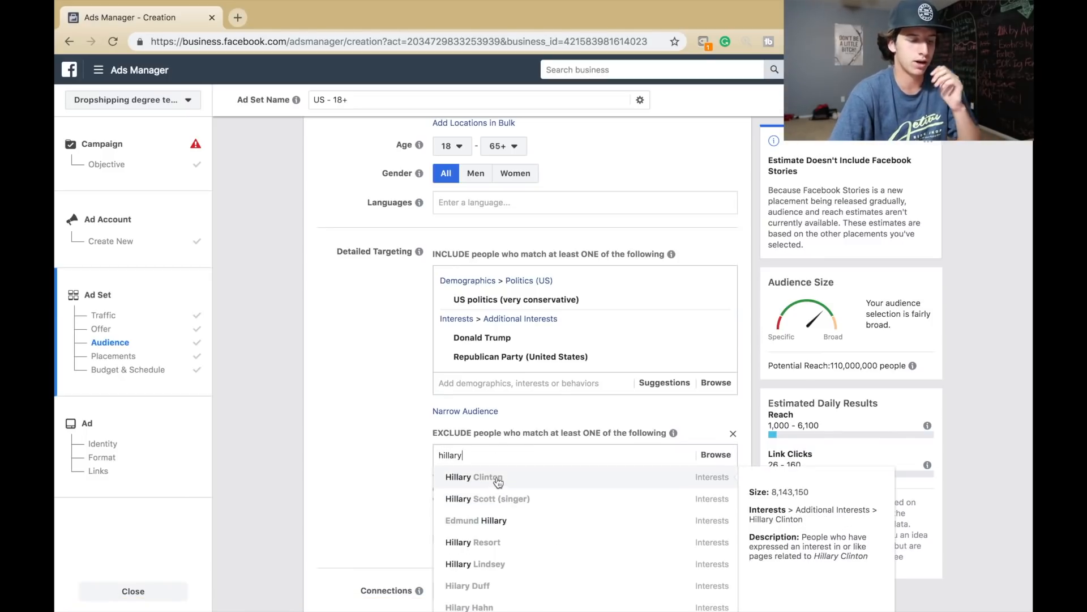
{"action": "left_click", "coordinate": [498, 482]}
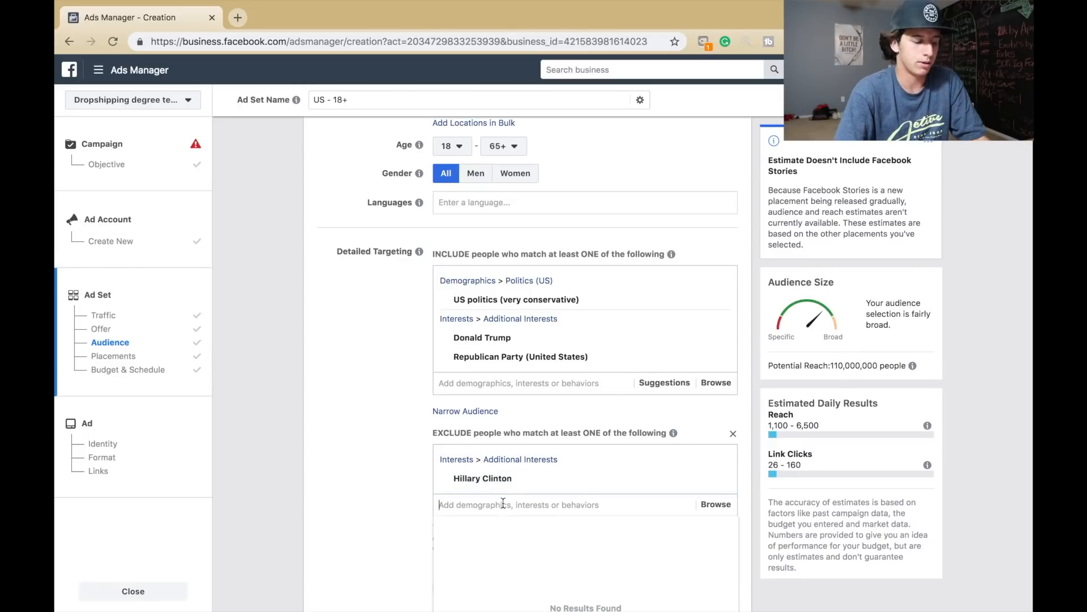
Search the audience's exclusions for "democrat" and "liberal", and clear the search text
{"action": "type", "text": "democrats"}
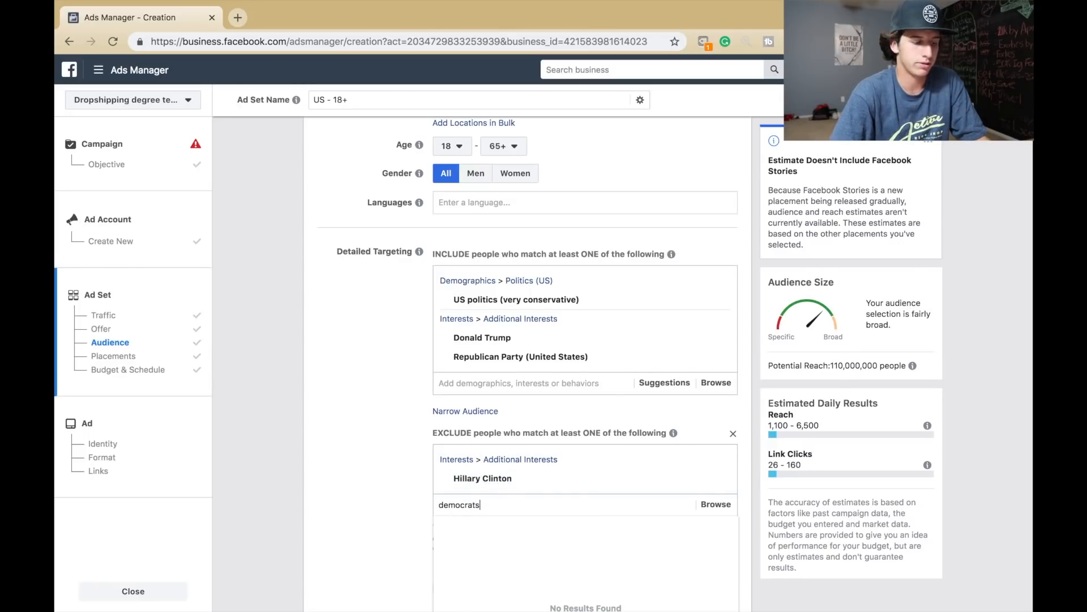
{"action": "key", "text": "BackSpace"}
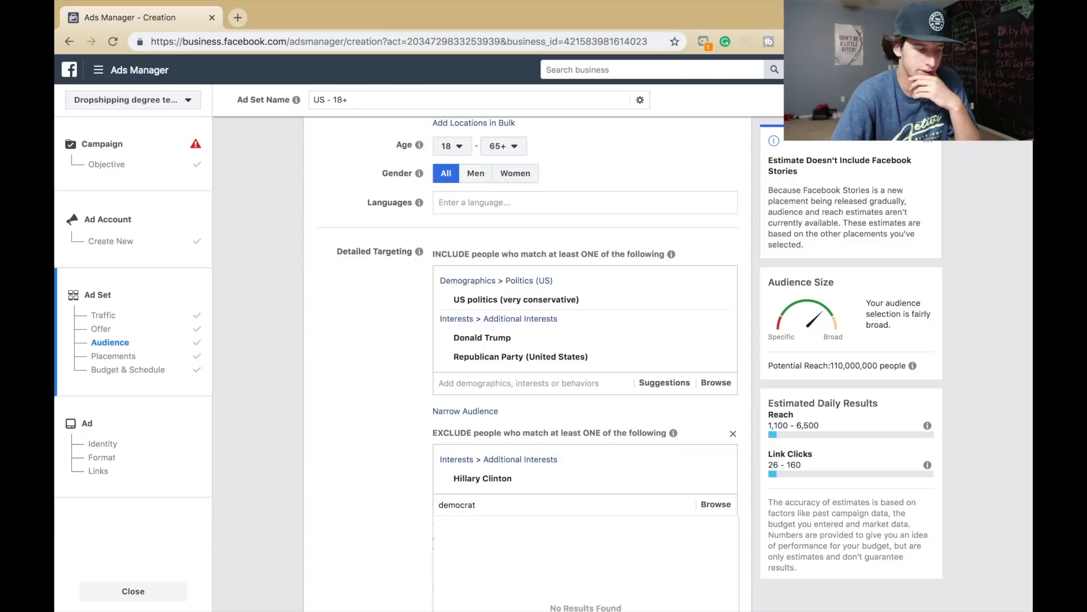
{"action": "scroll", "coordinate": [475, 509], "scroll_direction": "down", "scroll_amount": 3}
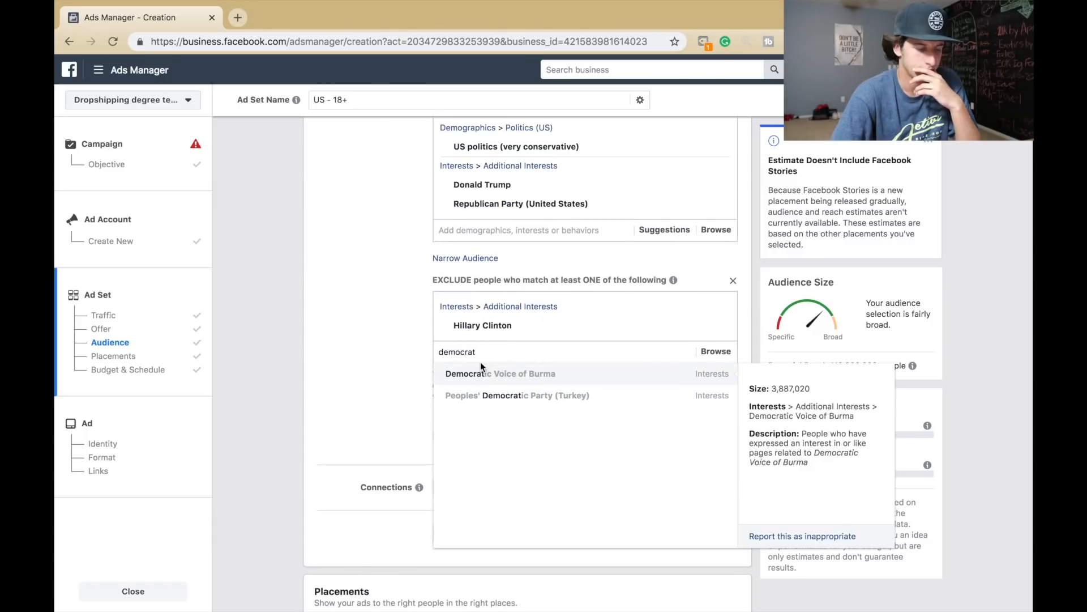
{"action": "left_click_drag", "start_coordinate": [481, 352], "coordinate": [412, 344]}
{"action": "key", "text": "BackSpace"}
{"action": "type", "text": "libve"}
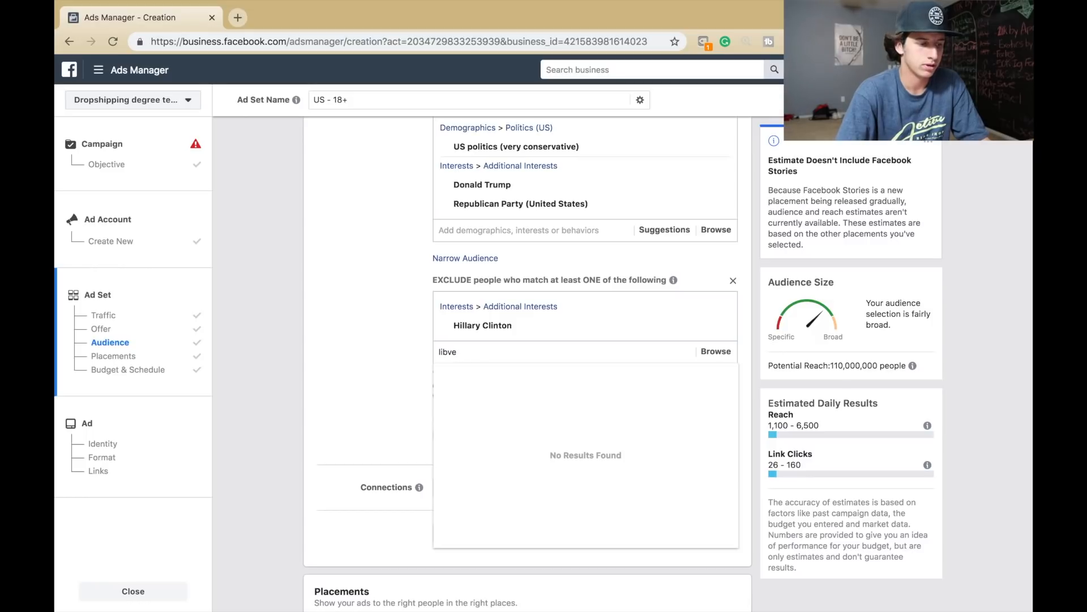
{"action": "type", "text": "raleral"}
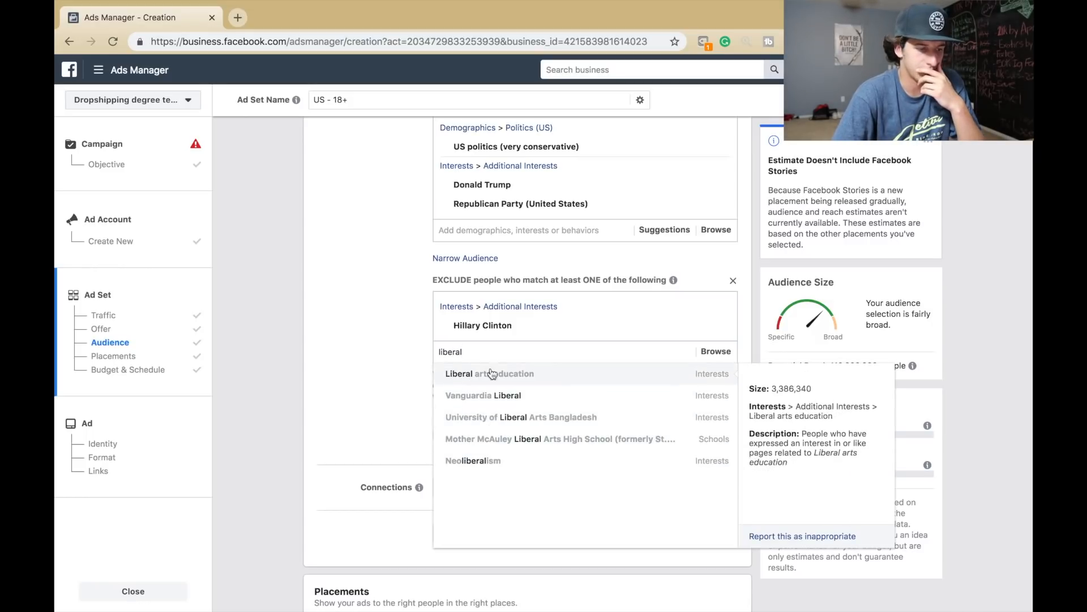
{"action": "key", "text": "ctrl+a"}
{"action": "key", "text": "BackSpace"}
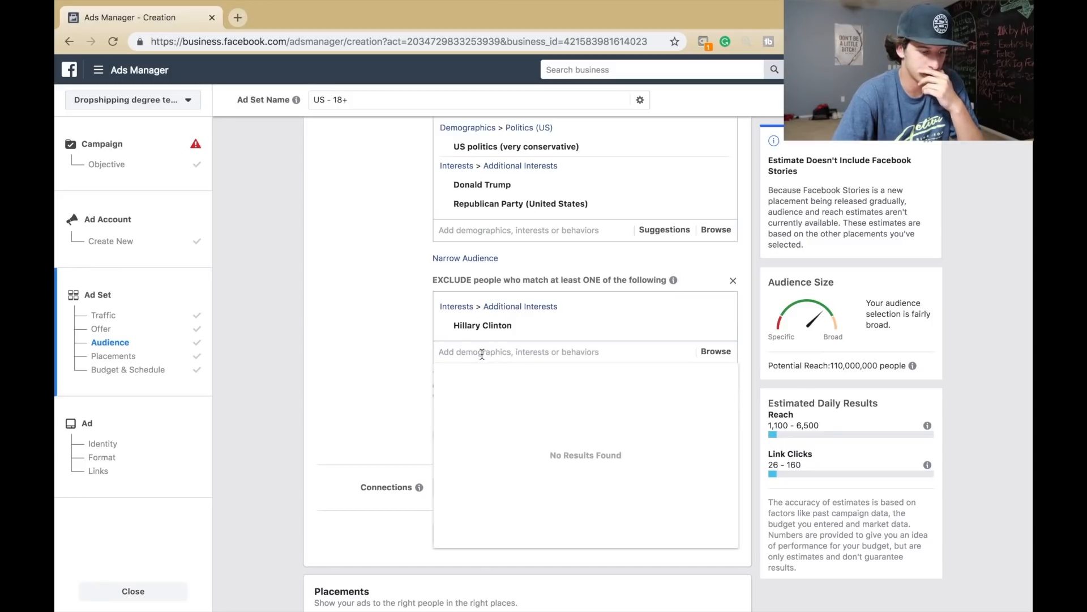
Search the exclusions again for "democrati" and "democrat", clear the search text and close the suggestions
{"action": "type", "text": "democ"}
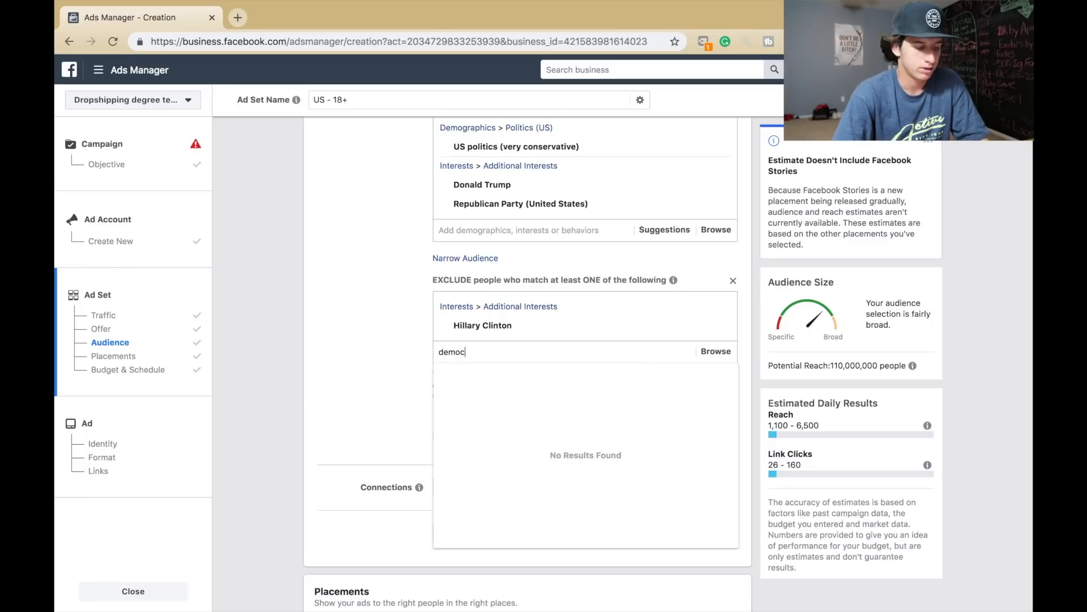
{"action": "type", "text": "ratic"}
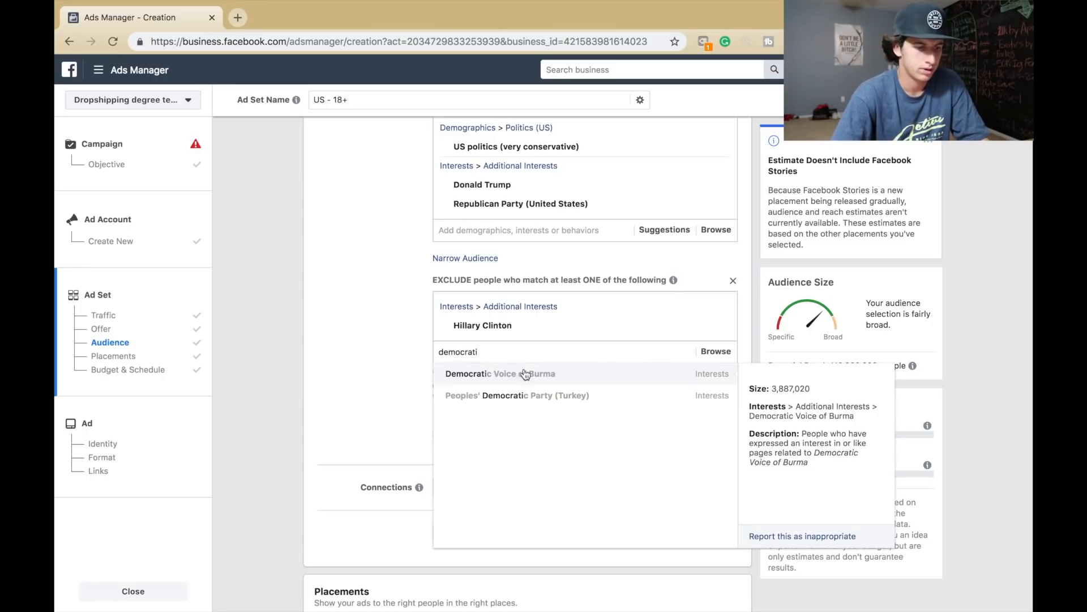
{"action": "key", "text": "BackSpace"}
{"action": "key", "text": "BackSpace"}
{"action": "key", "text": "BackSpace"}
{"action": "key", "text": "BackSpace"}
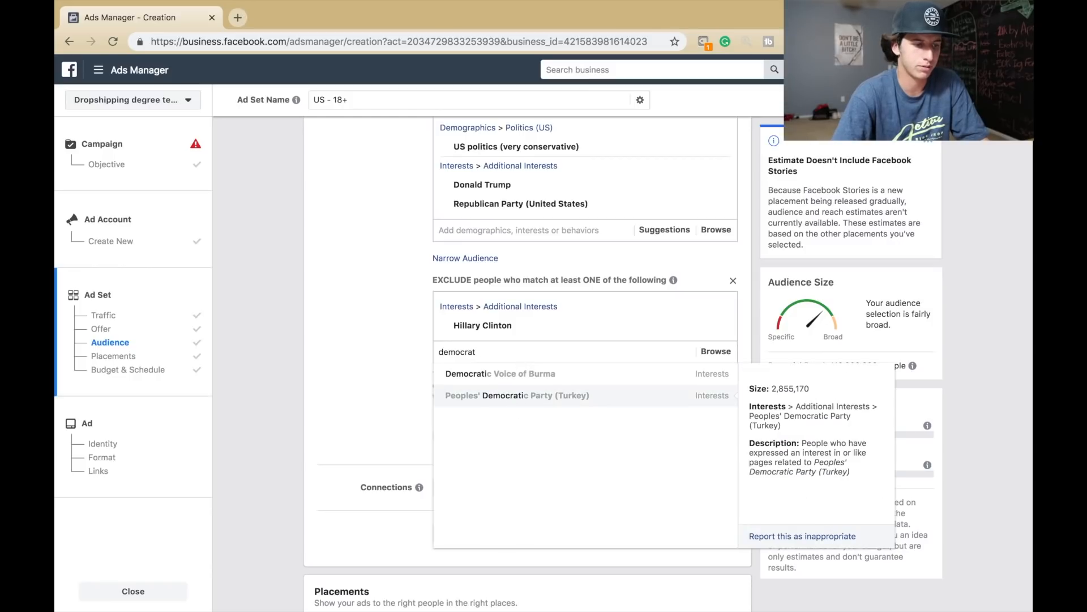
{"action": "key", "text": "BackSpace"}
{"action": "key", "text": "BackSpace"}
{"action": "key", "text": "BackSpace"}
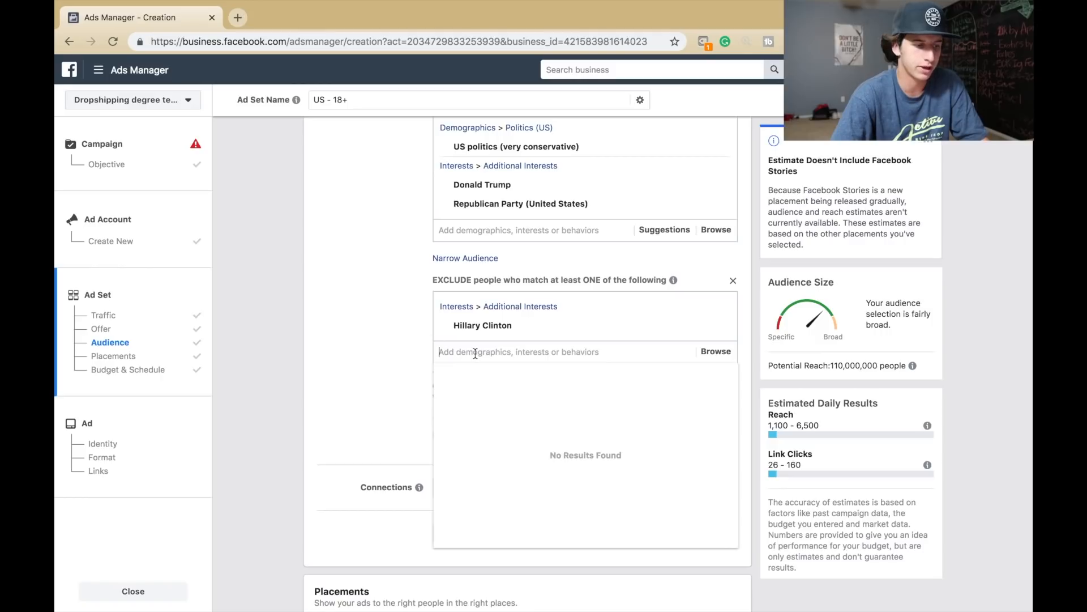
{"action": "left_click", "coordinate": [413, 330]}
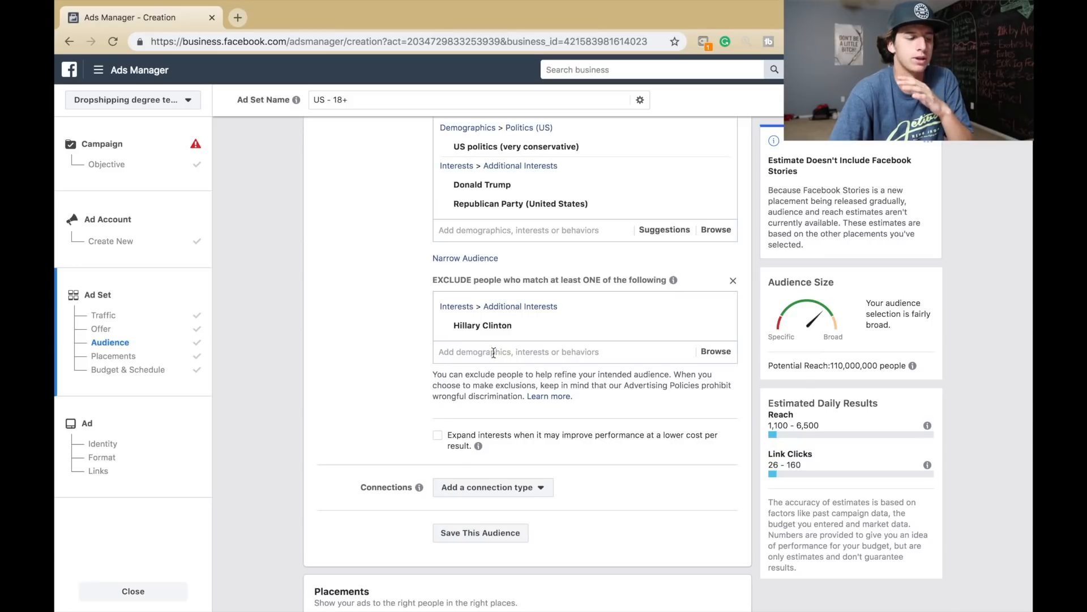
Remove the interests Donald Trump and Republican Party (United States) from the included detailed targeting
{"action": "scroll", "coordinate": [492, 363], "scroll_direction": "up", "scroll_amount": 2}
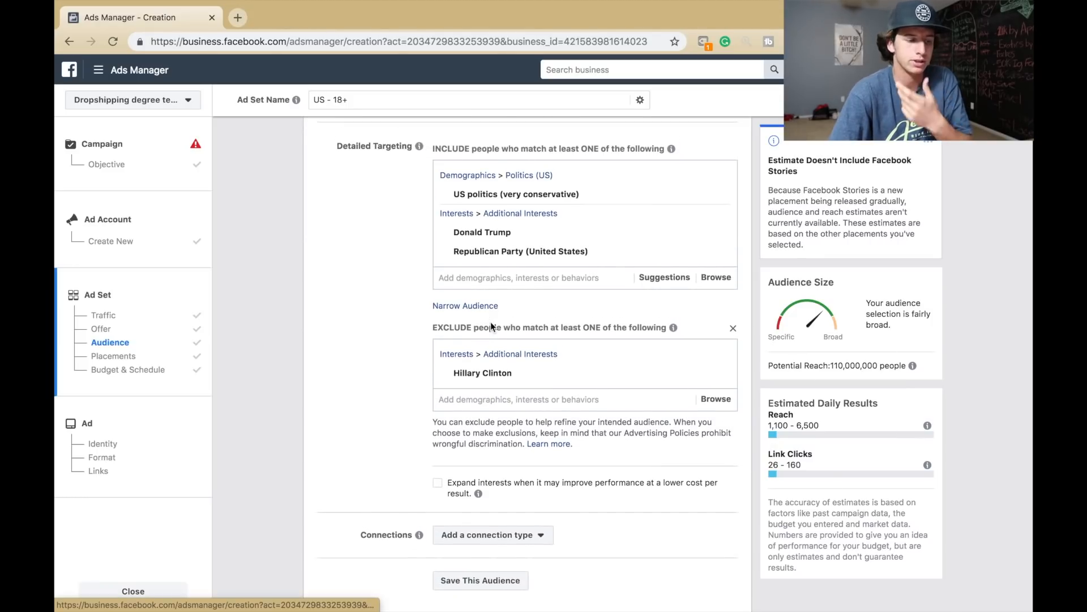
{"action": "scroll", "coordinate": [491, 322], "scroll_direction": "up", "scroll_amount": 2}
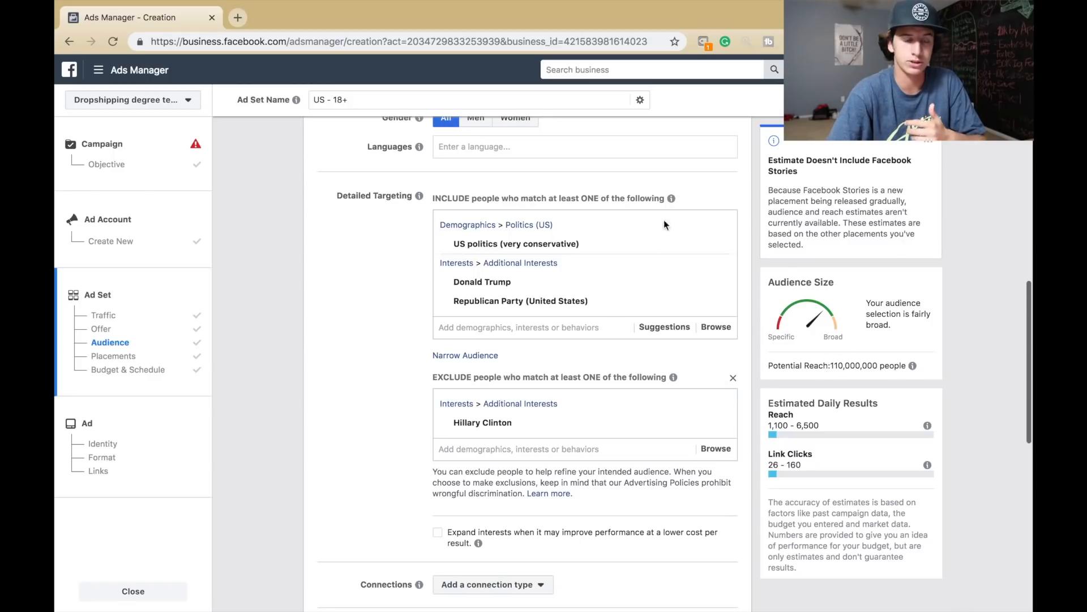
{"action": "mouse_move", "coordinate": [671, 303]}
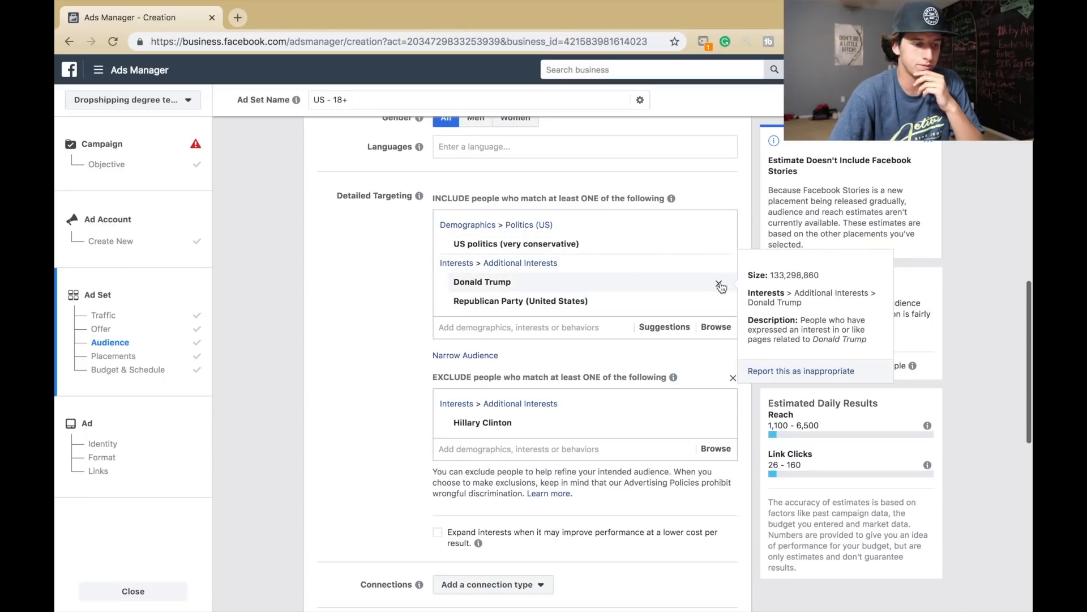
{"action": "left_click", "coordinate": [720, 284]}
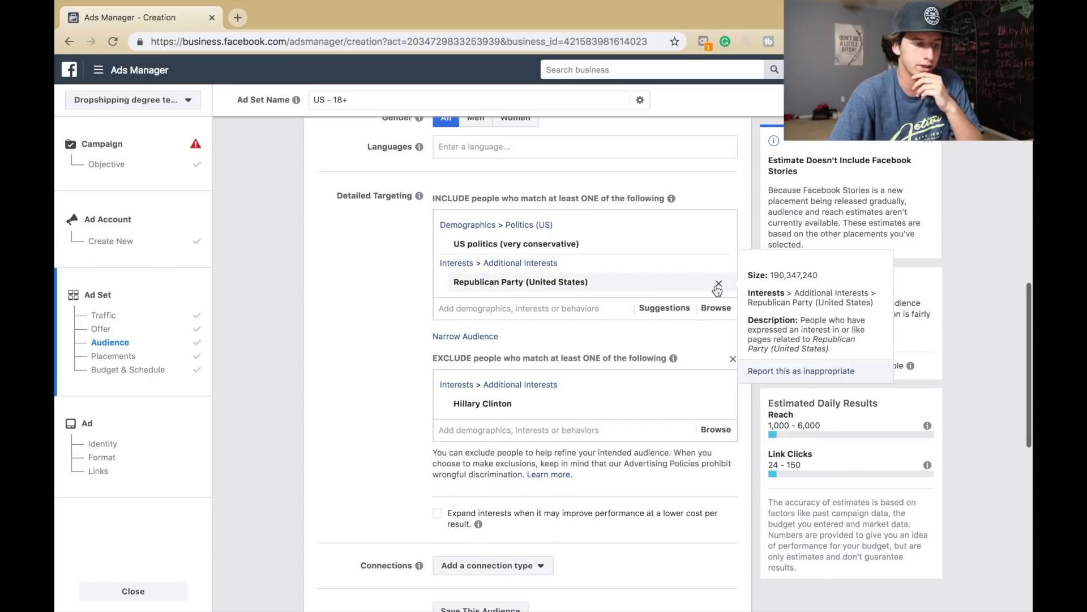
{"action": "left_click", "coordinate": [718, 284]}
Narrow the audience with a must-also-match condition for the interest Donald Trump
{"action": "left_click", "coordinate": [479, 299]}
{"action": "left_click", "coordinate": [492, 327]}
{"action": "type", "text": "donald trump"}
{"action": "left_click", "coordinate": [499, 348]}
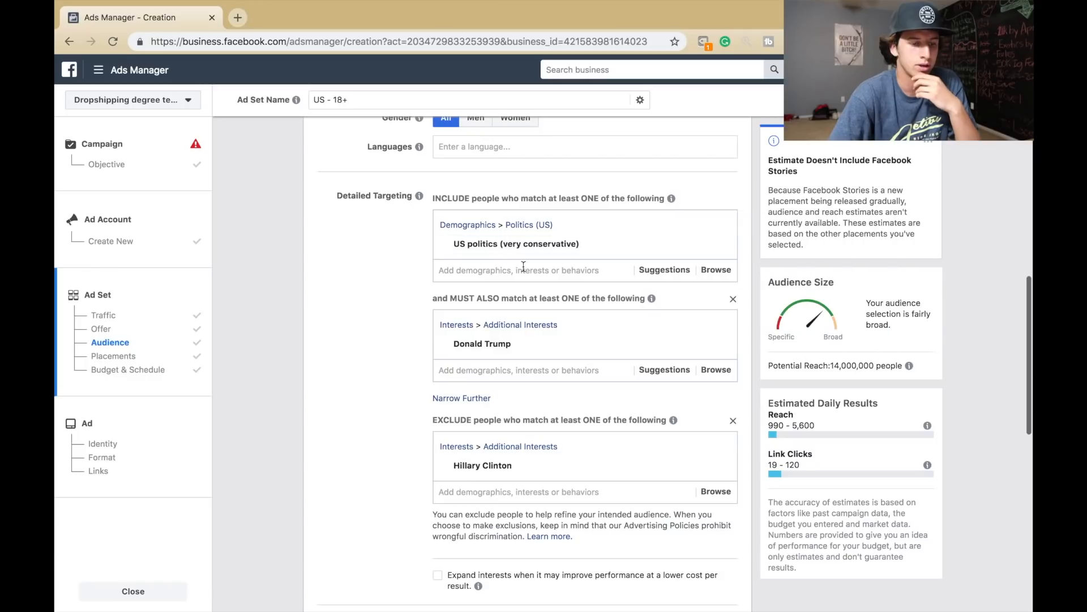
Search for "republican" in the must-also-match group and add the interest Republican Party (United States)
{"action": "mouse_move", "coordinate": [565, 247]}
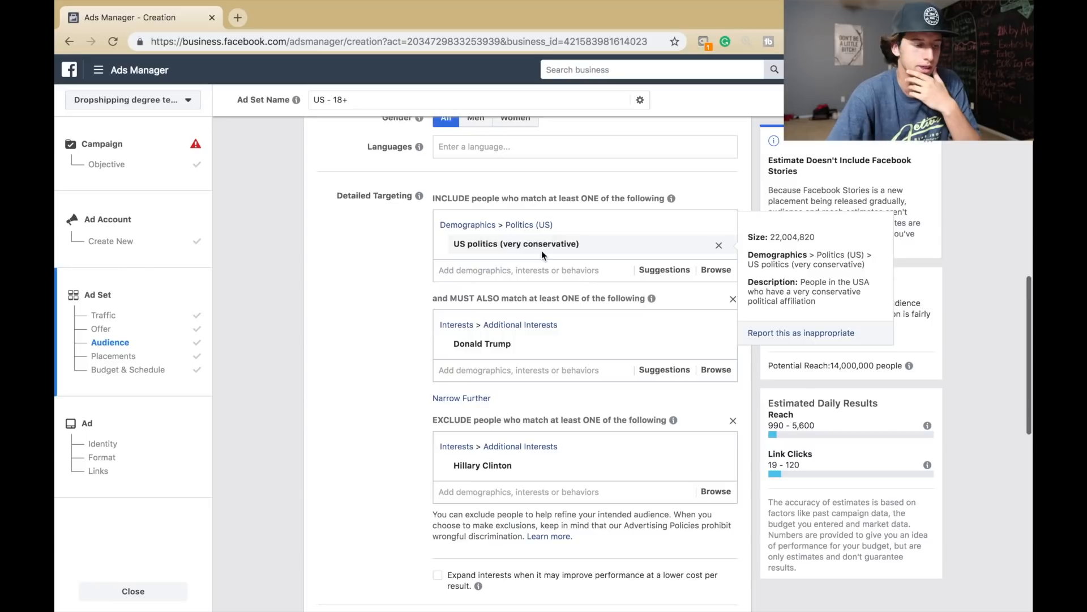
{"action": "left_click", "coordinate": [514, 370]}
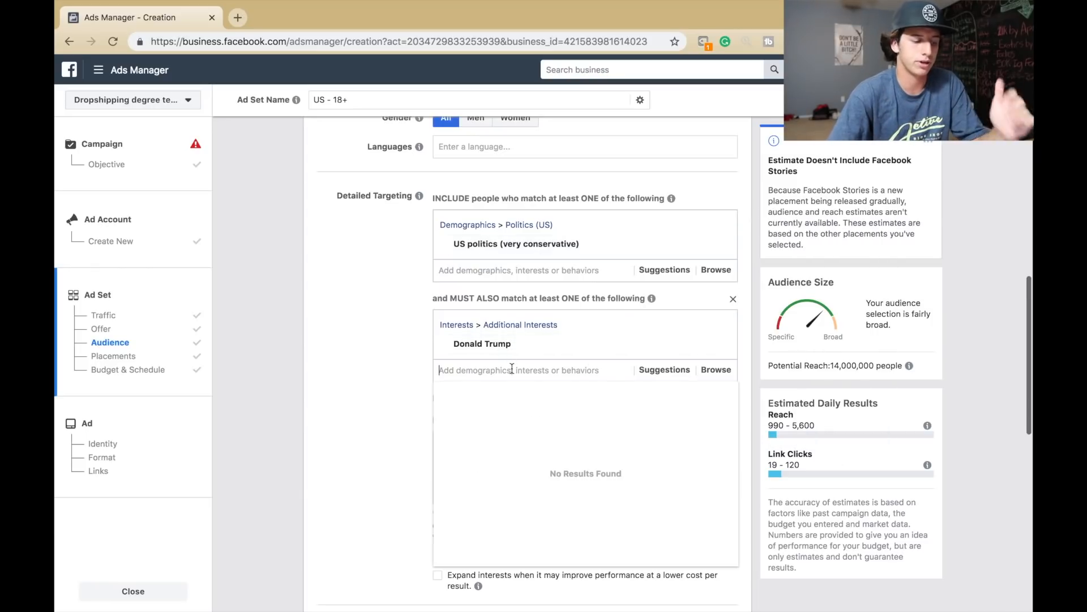
{"action": "type", "text": "republican"}
{"action": "key", "text": "BackSpace"}
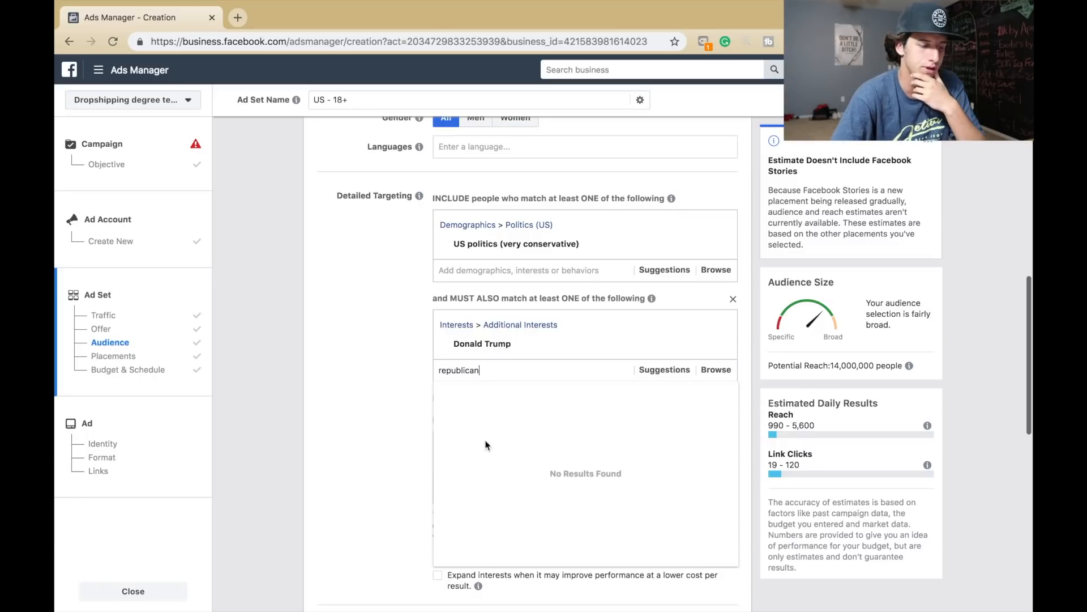
{"action": "scroll", "coordinate": [521, 456], "scroll_direction": "down", "scroll_amount": 5}
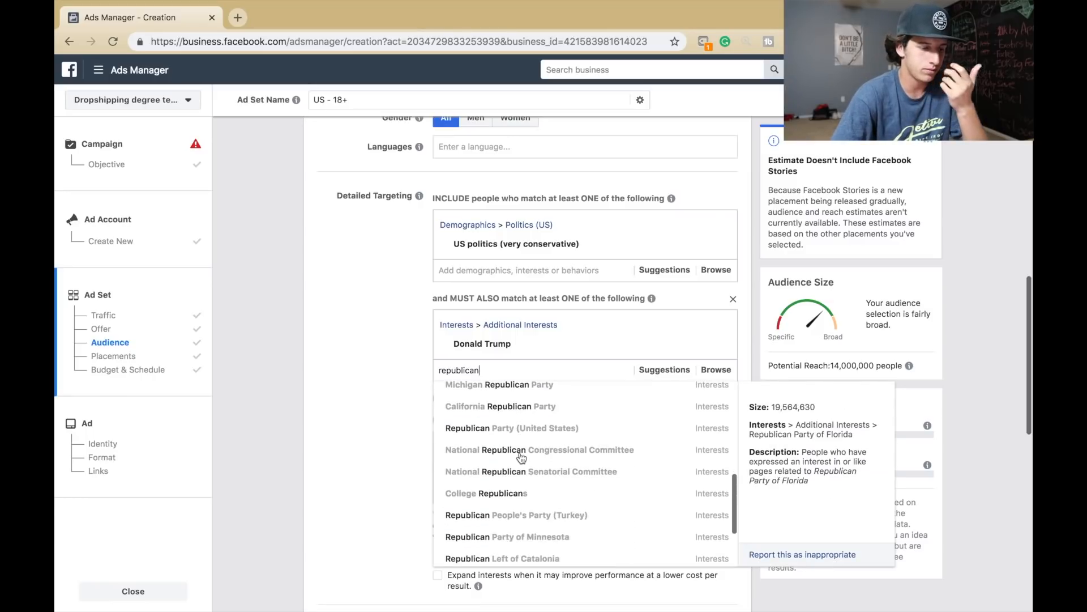
{"action": "scroll", "coordinate": [522, 456], "scroll_direction": "down", "scroll_amount": 2}
{"action": "scroll", "coordinate": [521, 456], "scroll_direction": "up", "scroll_amount": 2}
{"action": "left_click", "coordinate": [512, 429]}
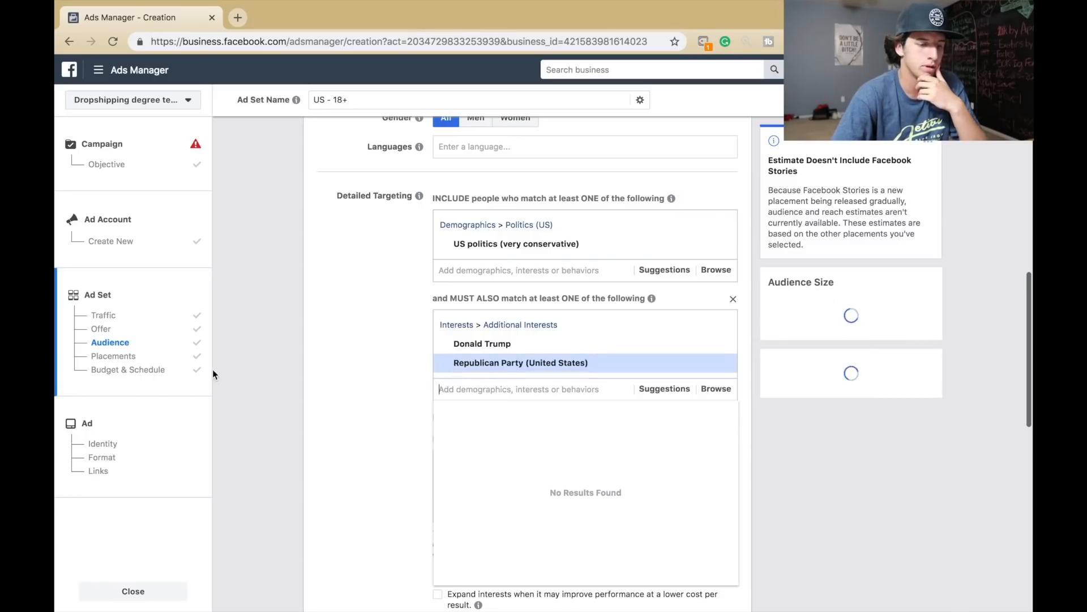
{"action": "left_click", "coordinate": [322, 371]}
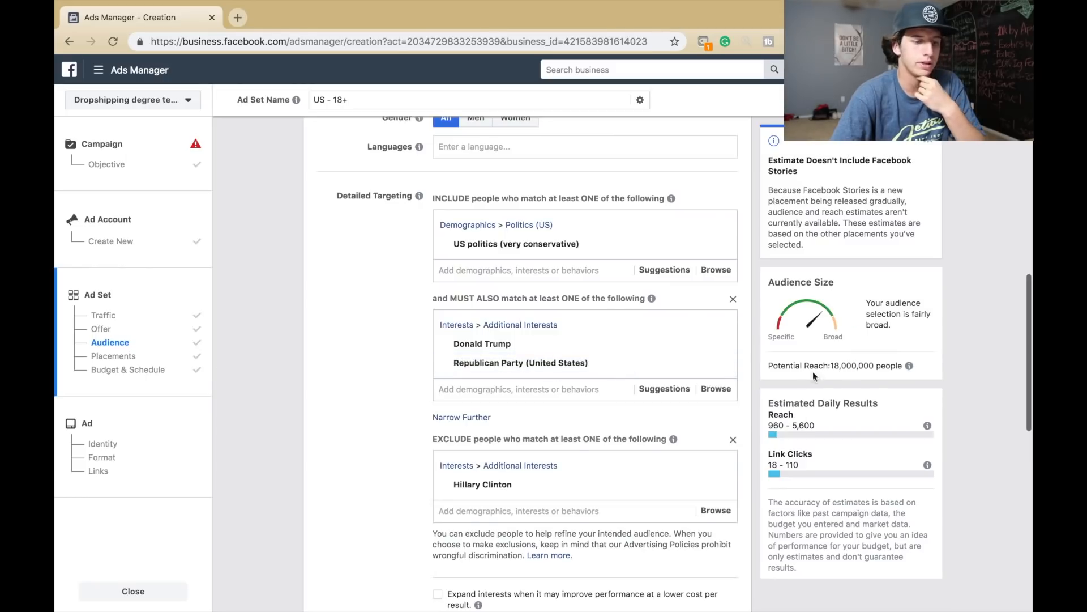
Set the audience's minimum age to 39
{"action": "scroll", "coordinate": [841, 376], "scroll_direction": "down", "scroll_amount": 1}
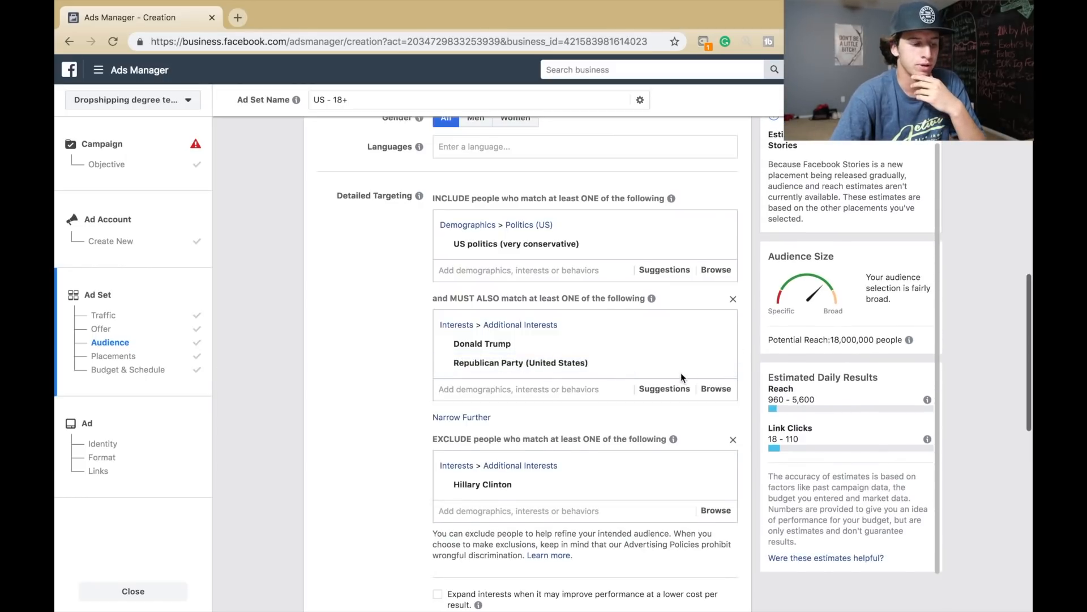
{"action": "scroll", "coordinate": [656, 362], "scroll_direction": "down", "scroll_amount": 8}
{"action": "scroll", "coordinate": [656, 362], "scroll_direction": "up", "scroll_amount": 6}
{"action": "mouse_move", "coordinate": [665, 400]}
{"action": "scroll", "coordinate": [622, 345], "scroll_direction": "up", "scroll_amount": 3}
{"action": "scroll", "coordinate": [566, 294], "scroll_direction": "up", "scroll_amount": 2}
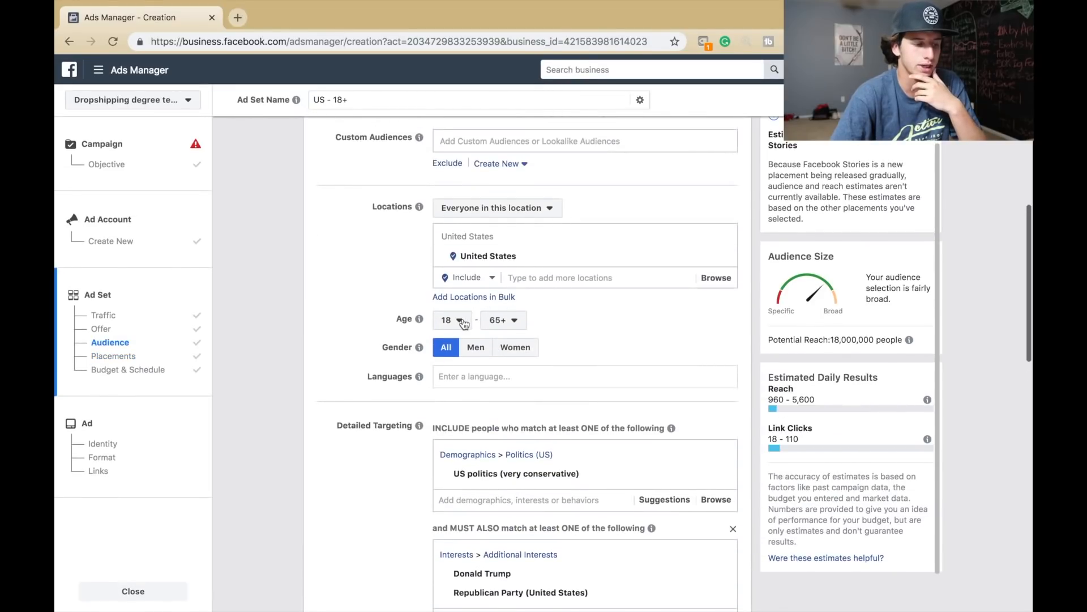
{"action": "left_click", "coordinate": [453, 321]}
{"action": "scroll", "coordinate": [473, 513], "scroll_direction": "down", "scroll_amount": 10}
{"action": "scroll", "coordinate": [466, 420], "scroll_direction": "up", "scroll_amount": 3}
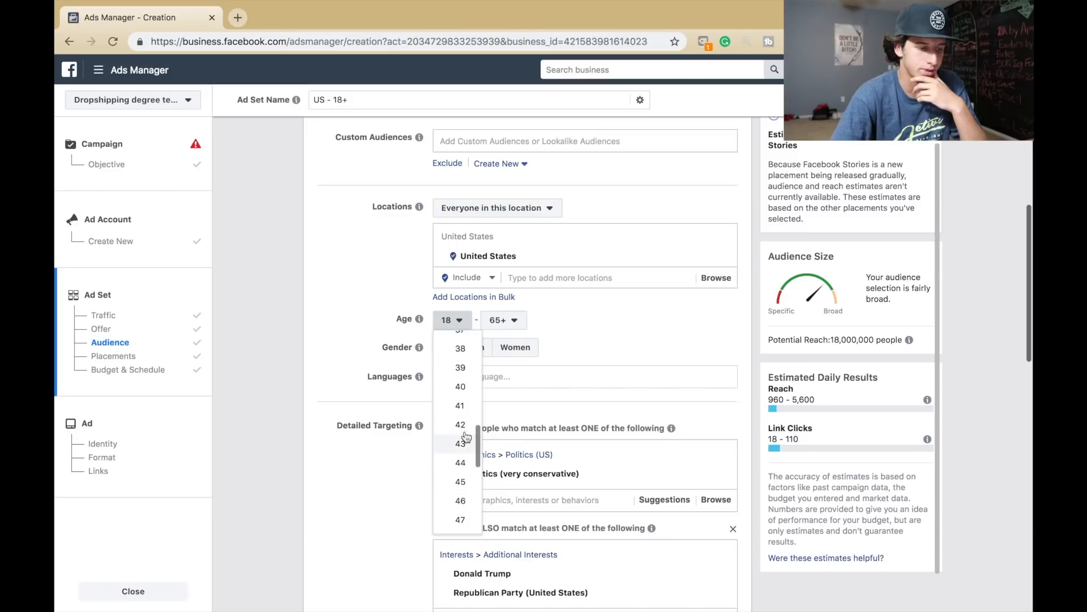
{"action": "left_click", "coordinate": [463, 367]}
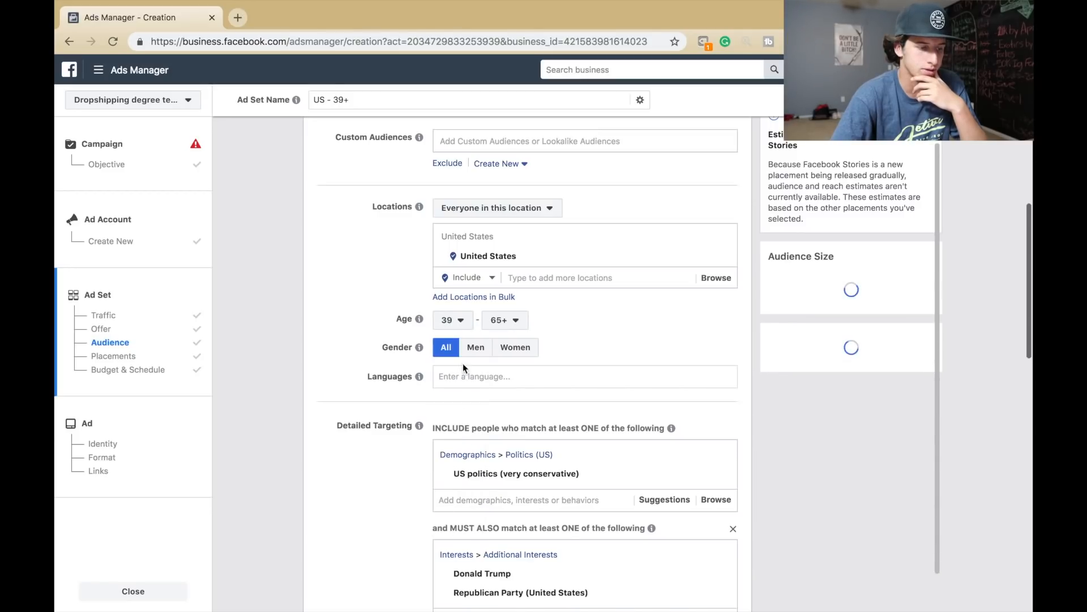
Set the audience's maximum age to 50 and limit the gender to Men
{"action": "left_click", "coordinate": [504, 320]}
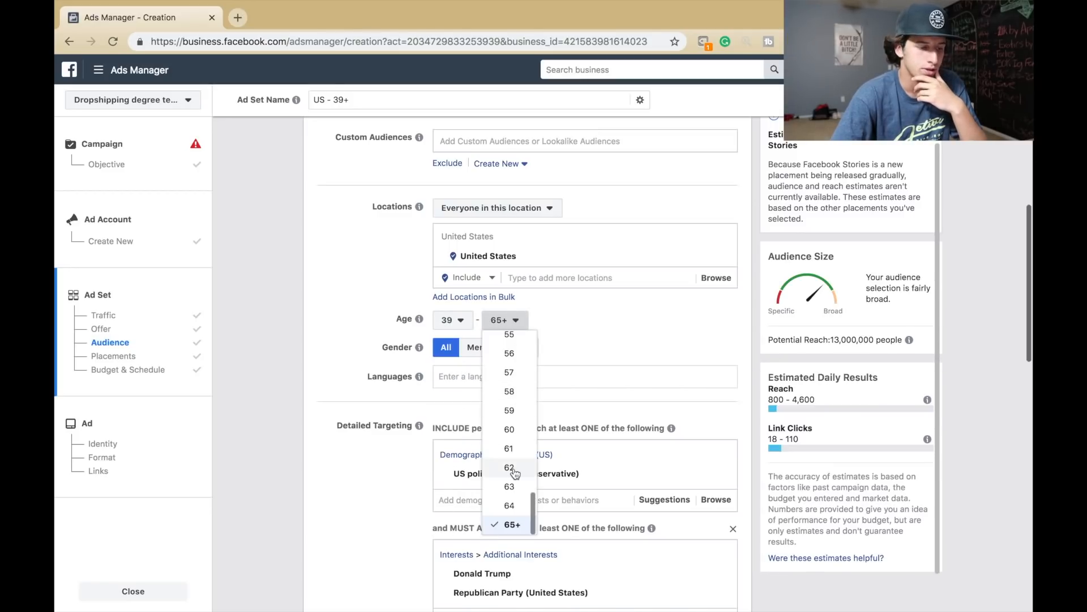
{"action": "scroll", "coordinate": [514, 462], "scroll_direction": "up", "scroll_amount": 5}
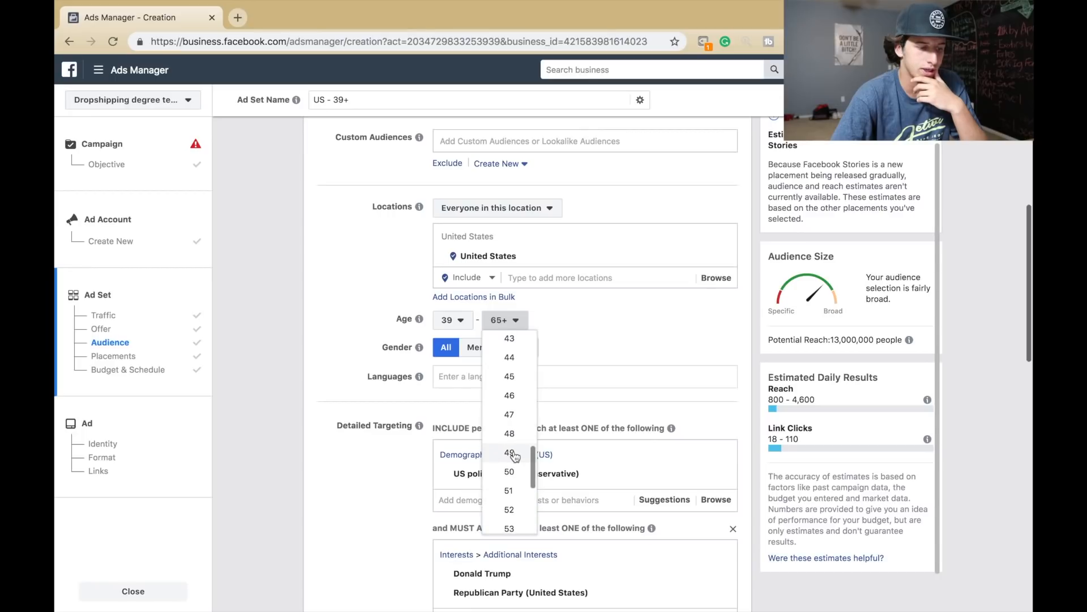
{"action": "left_click", "coordinate": [512, 473]}
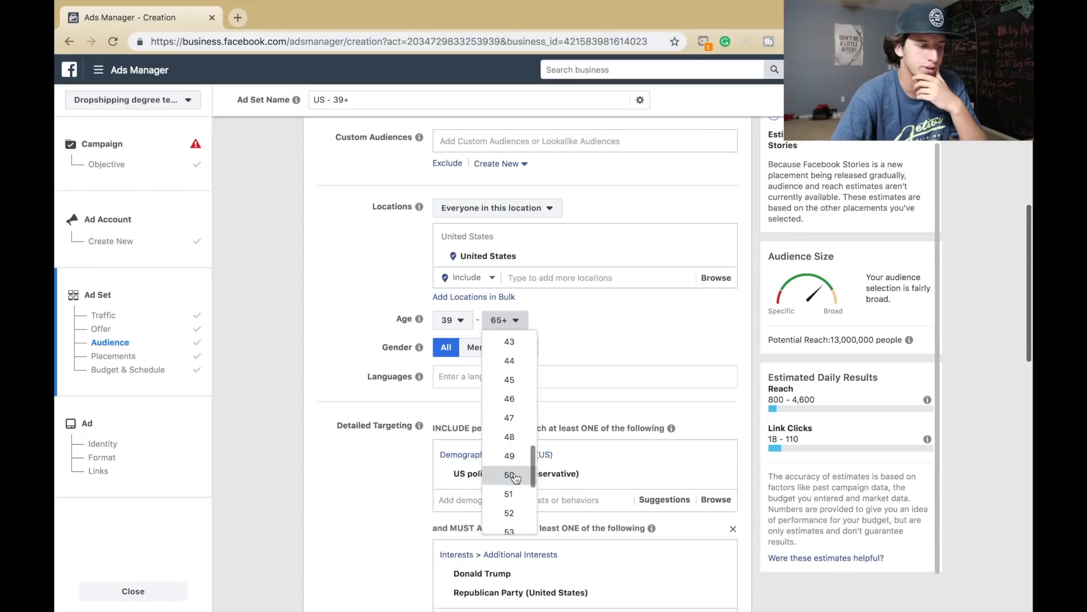
{"action": "left_click", "coordinate": [477, 355]}
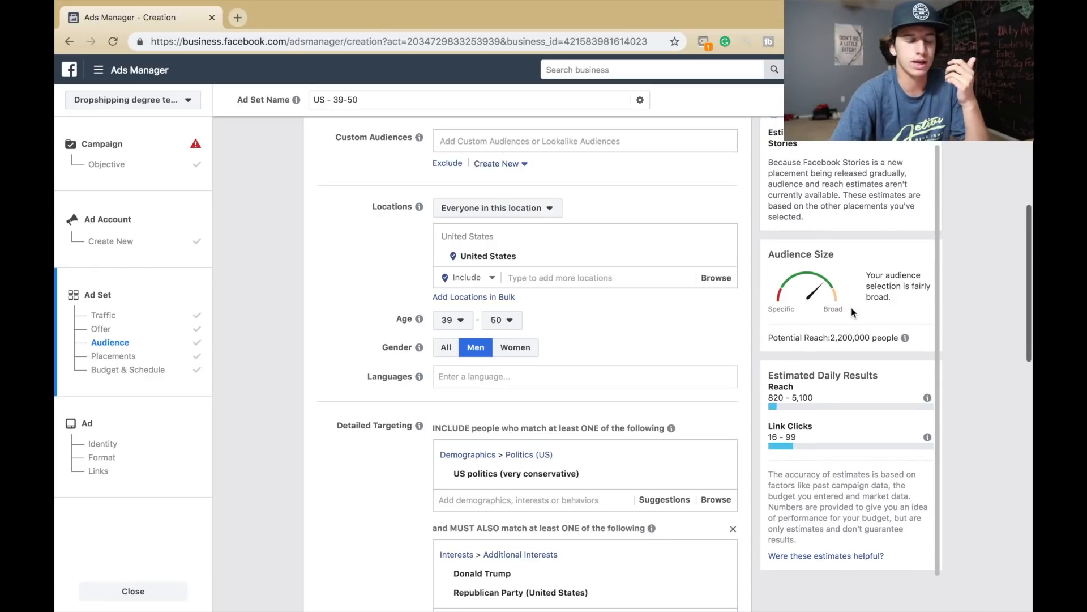
Search the audience languages for "englis" and add English (All)
{"action": "scroll", "coordinate": [624, 328], "scroll_direction": "down", "scroll_amount": 1}
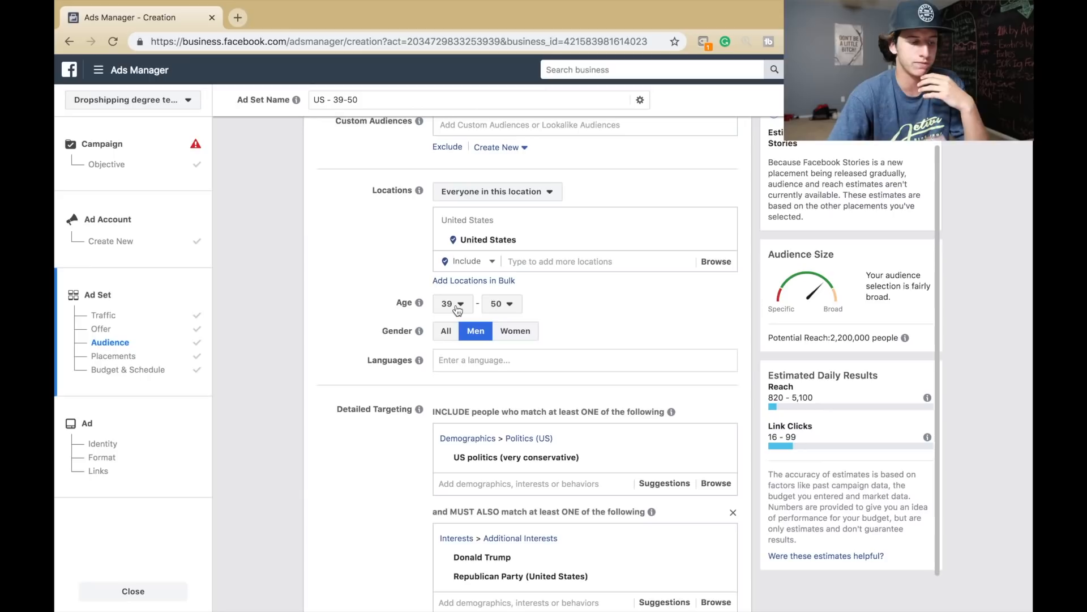
{"action": "scroll", "coordinate": [501, 460], "scroll_direction": "down", "scroll_amount": 1}
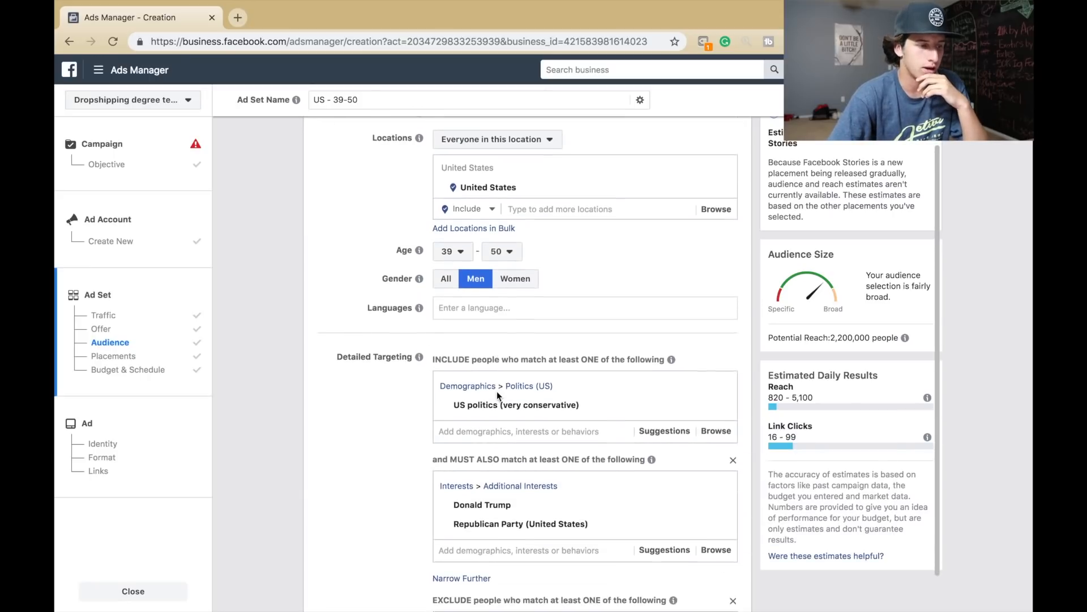
{"action": "scroll", "coordinate": [493, 368], "scroll_direction": "down", "scroll_amount": 1}
{"action": "left_click", "coordinate": [483, 287]}
{"action": "type", "text": "englis"}
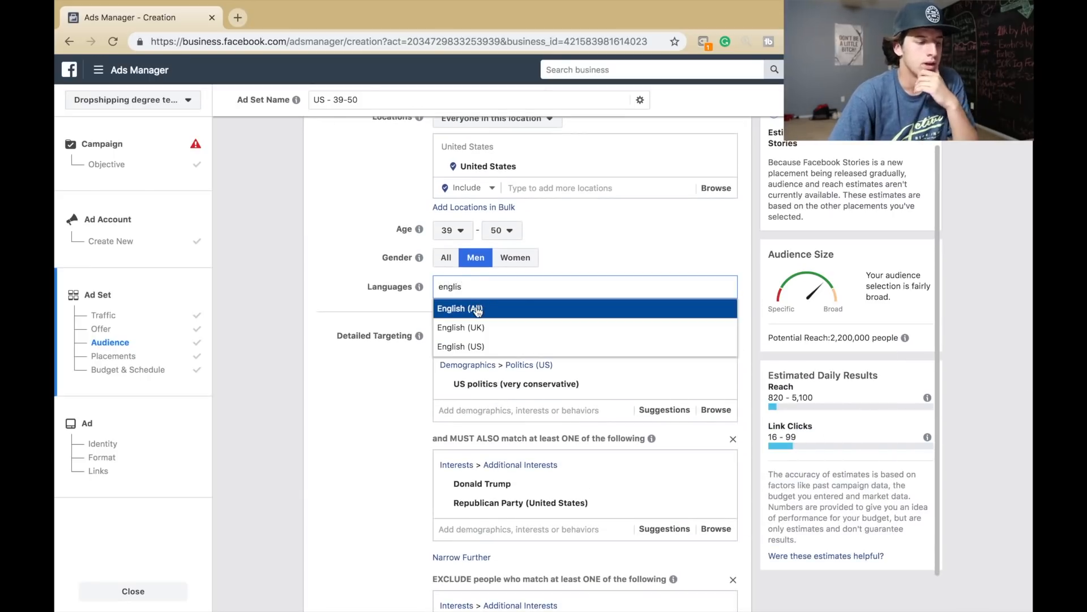
{"action": "left_click", "coordinate": [476, 308]}
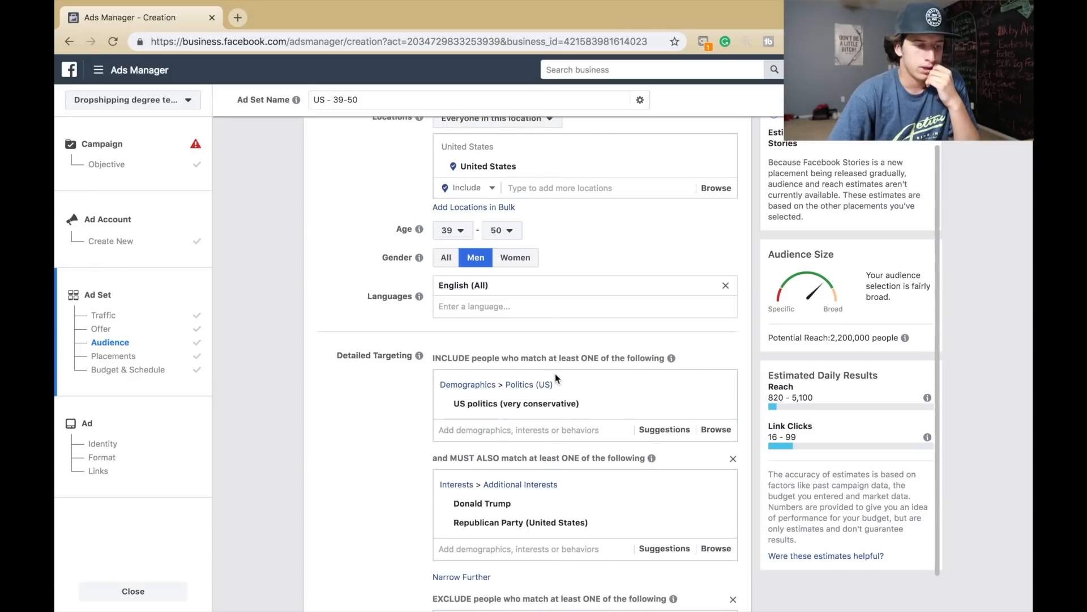
Review the audience's location, age, gender, language and detailed targeting, including the Hillary Clinton exclusion
{"action": "scroll", "coordinate": [552, 362], "scroll_direction": "up", "scroll_amount": 2}
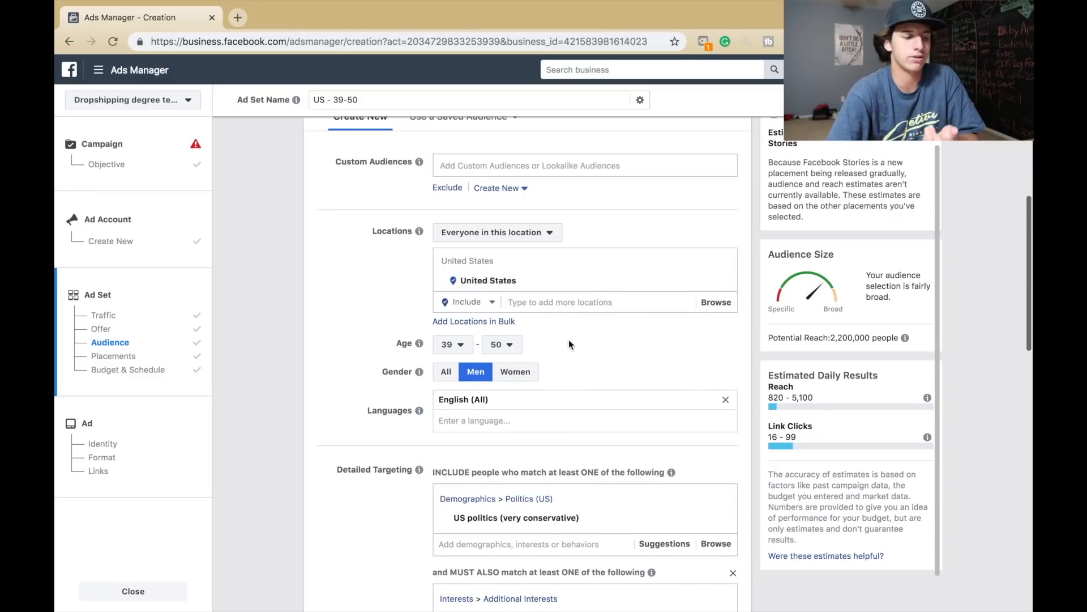
{"action": "scroll", "coordinate": [579, 337], "scroll_direction": "down", "scroll_amount": 6}
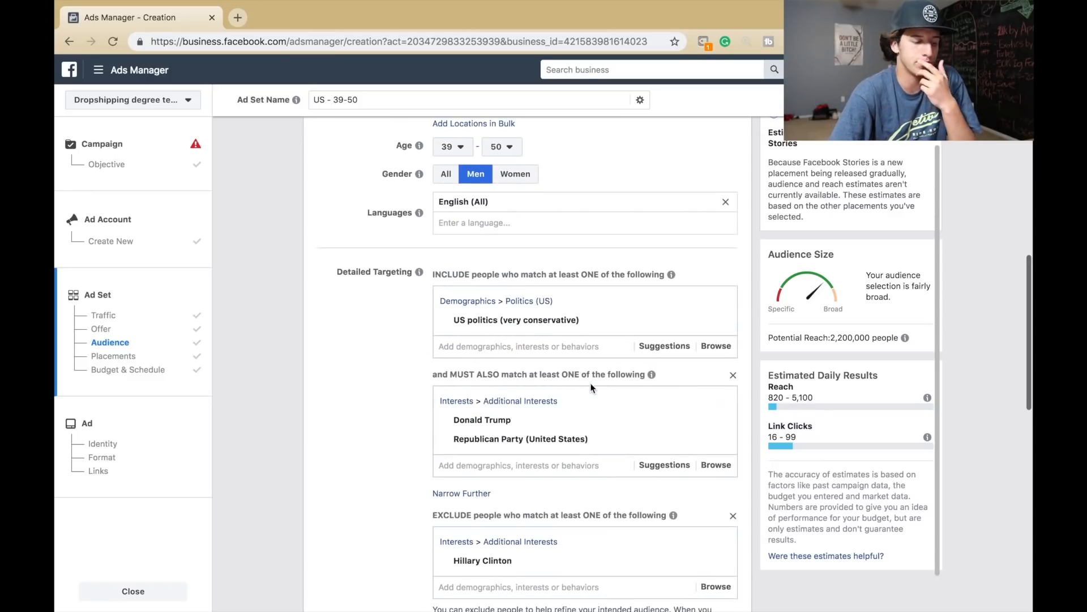
{"action": "scroll", "coordinate": [586, 351], "scroll_direction": "down", "scroll_amount": 3}
{"action": "scroll", "coordinate": [585, 345], "scroll_direction": "up", "scroll_amount": 3}
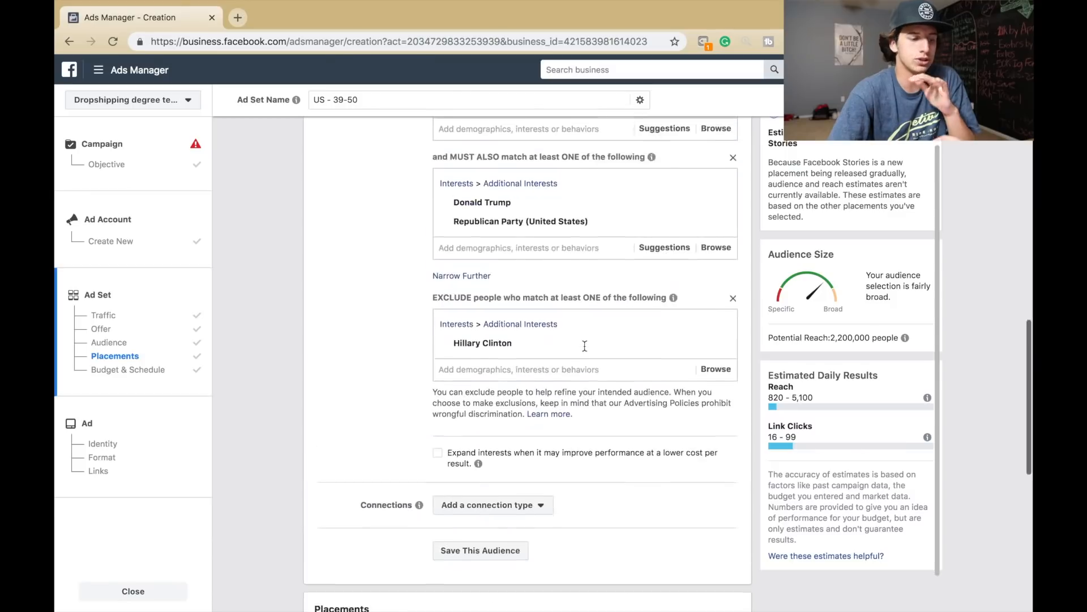
{"action": "scroll", "coordinate": [579, 366], "scroll_direction": "up", "scroll_amount": 1}
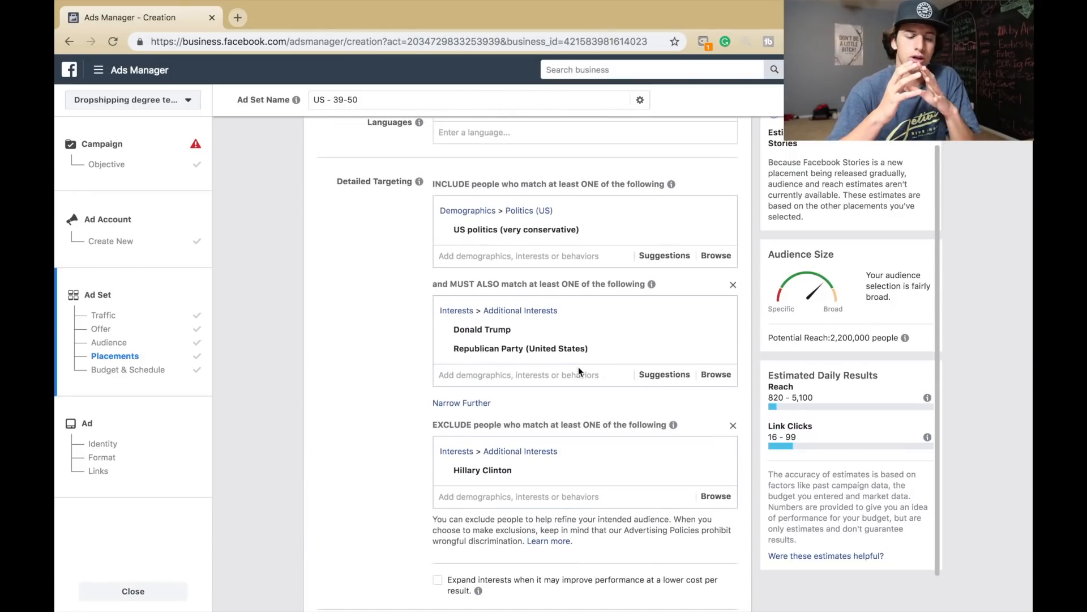
{"action": "scroll", "coordinate": [579, 366], "scroll_direction": "down", "scroll_amount": 1}
{"action": "mouse_move", "coordinate": [581, 400]}
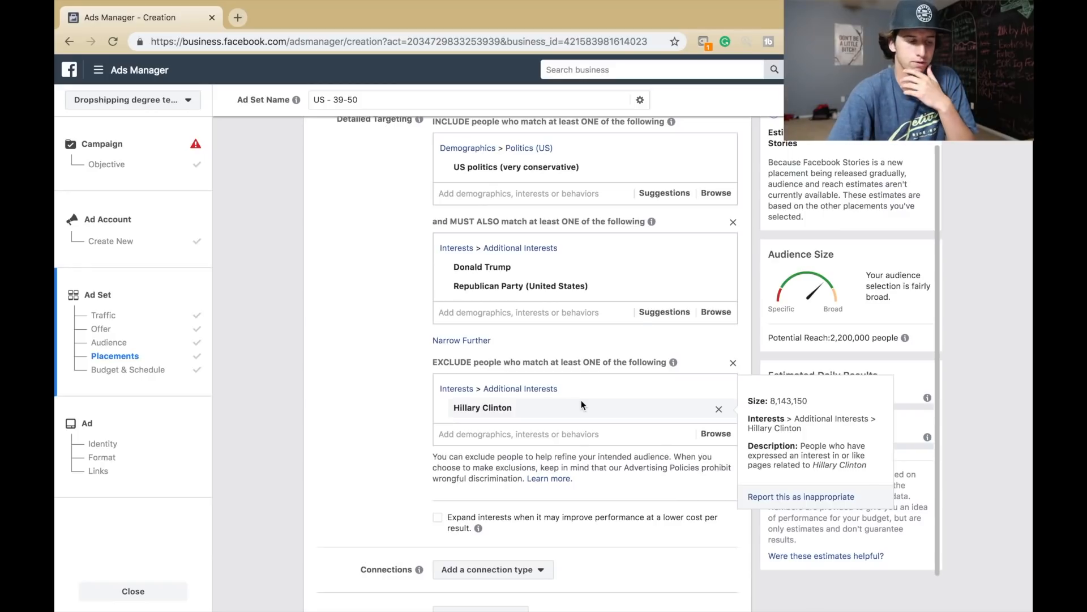
Switch to Edit Placements and remove Instant Articles, Right Column, Marketplace and Stories from the Facebook placements
{"action": "scroll", "coordinate": [565, 451], "scroll_direction": "down", "scroll_amount": 3}
{"action": "scroll", "coordinate": [565, 451], "scroll_direction": "down", "scroll_amount": 5}
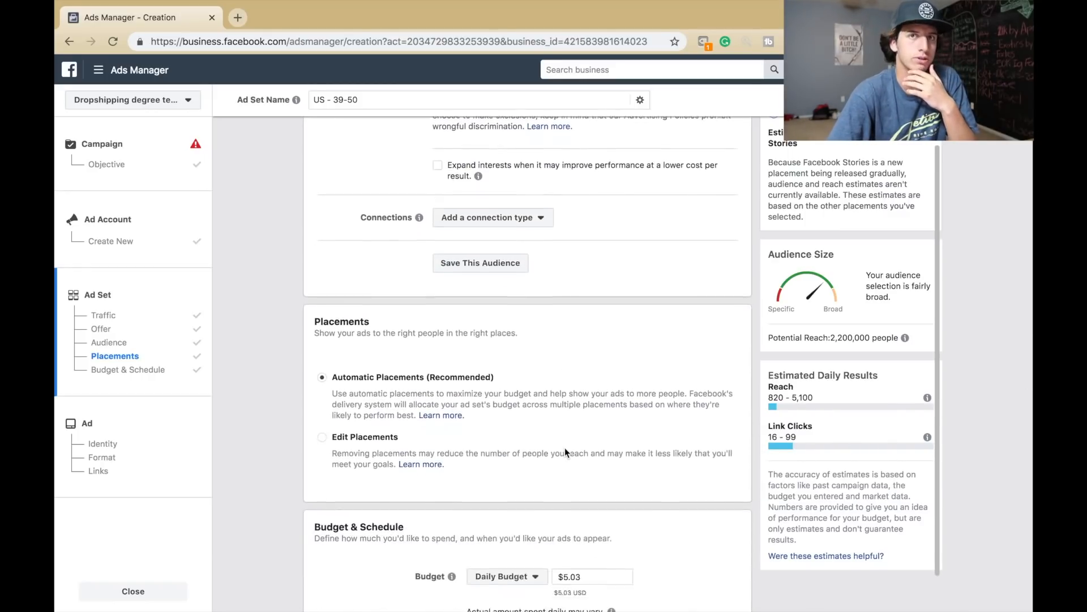
{"action": "scroll", "coordinate": [567, 425], "scroll_direction": "up", "scroll_amount": 3}
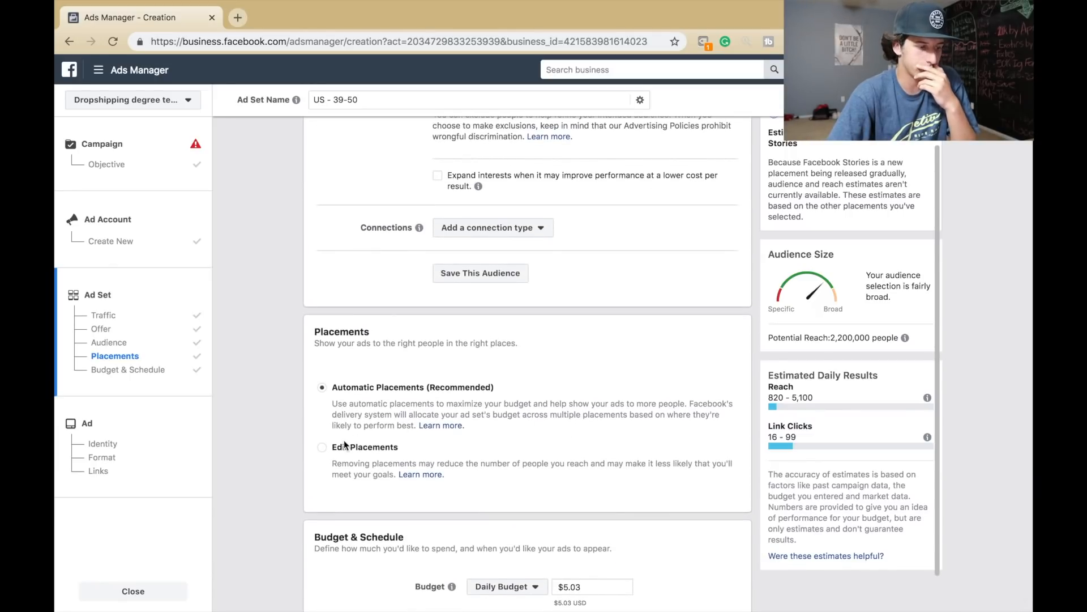
{"action": "left_click", "coordinate": [323, 447]}
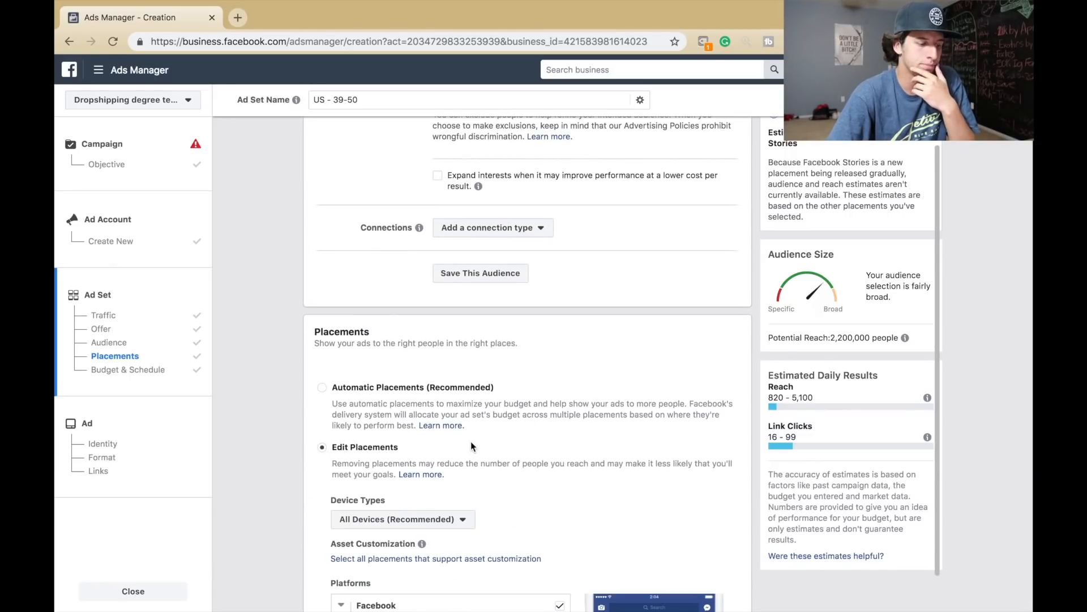
{"action": "scroll", "coordinate": [463, 463], "scroll_direction": "down", "scroll_amount": 5}
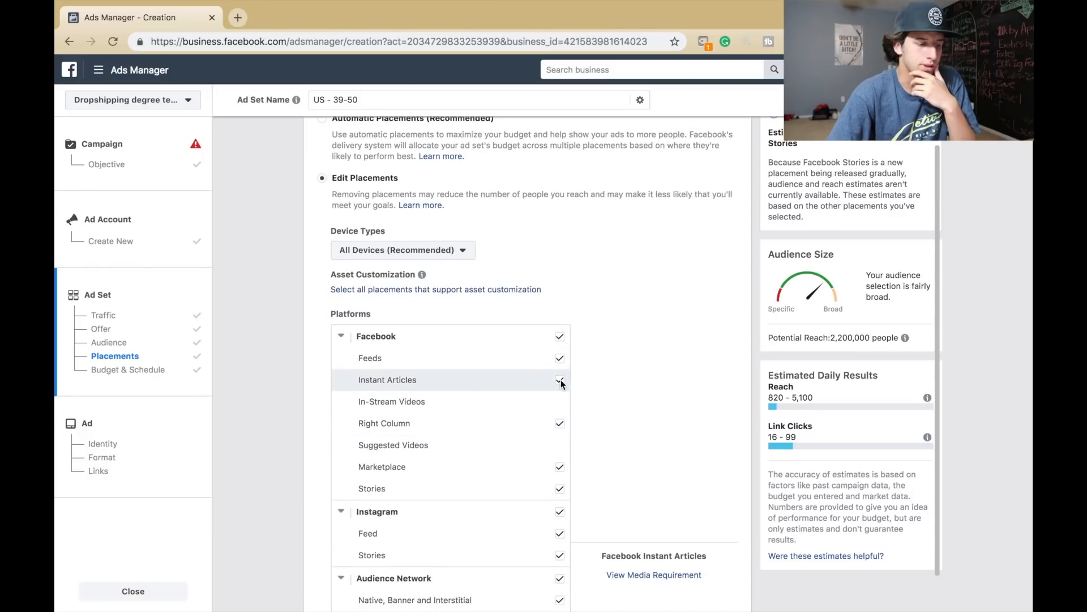
{"action": "left_click", "coordinate": [560, 380]}
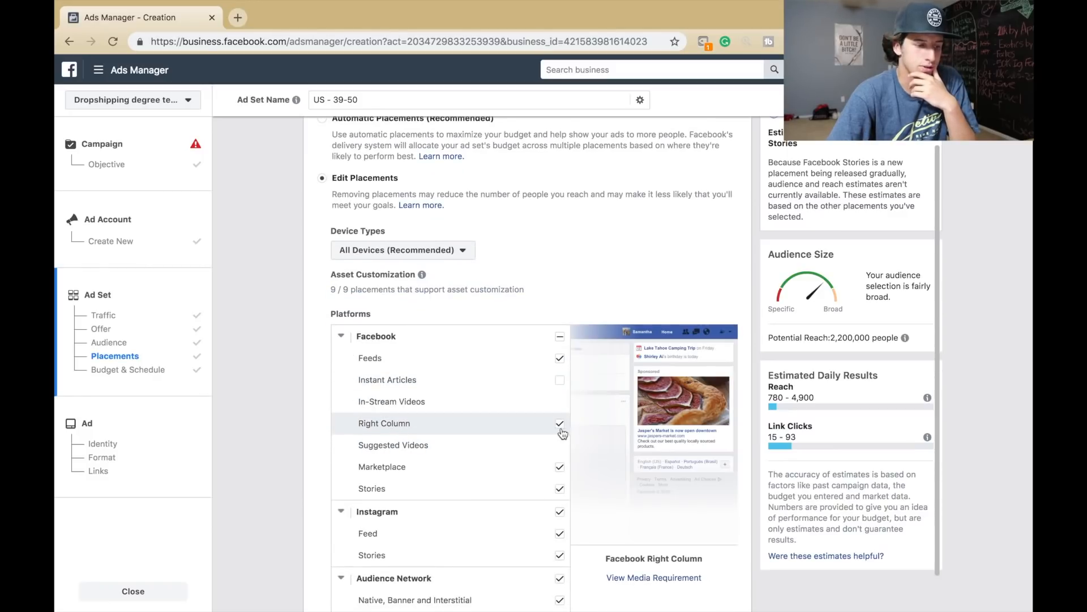
{"action": "left_click", "coordinate": [560, 424]}
{"action": "left_click", "coordinate": [560, 478]}
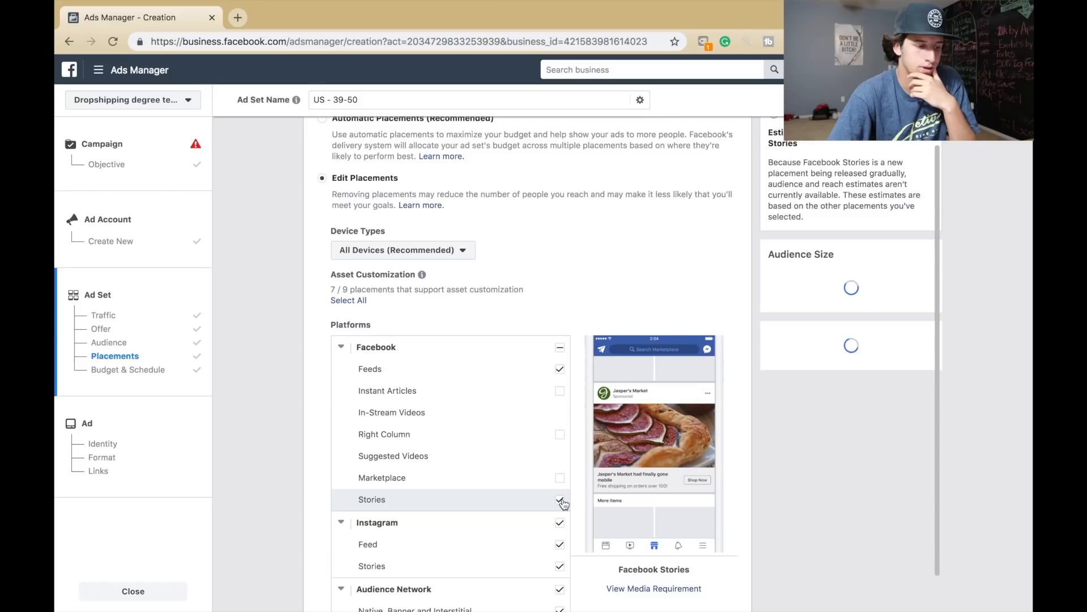
{"action": "left_click", "coordinate": [563, 500]}
Remove the Instagram, Audience Network and Messenger platforms from the ad placements
{"action": "scroll", "coordinate": [561, 487], "scroll_direction": "down", "scroll_amount": 5}
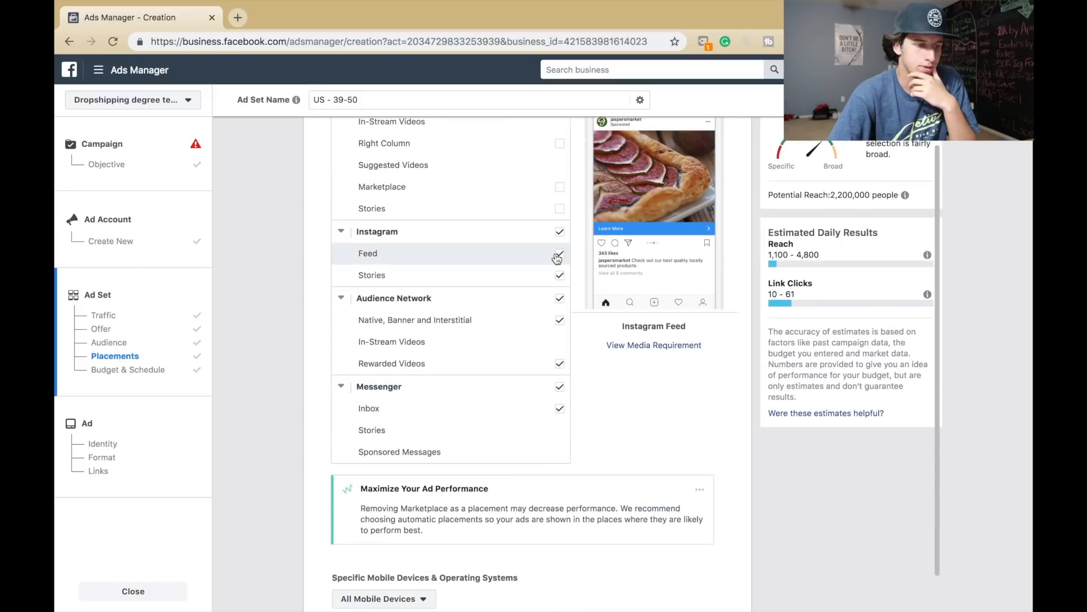
{"action": "left_click", "coordinate": [563, 234]}
{"action": "left_click", "coordinate": [560, 298]}
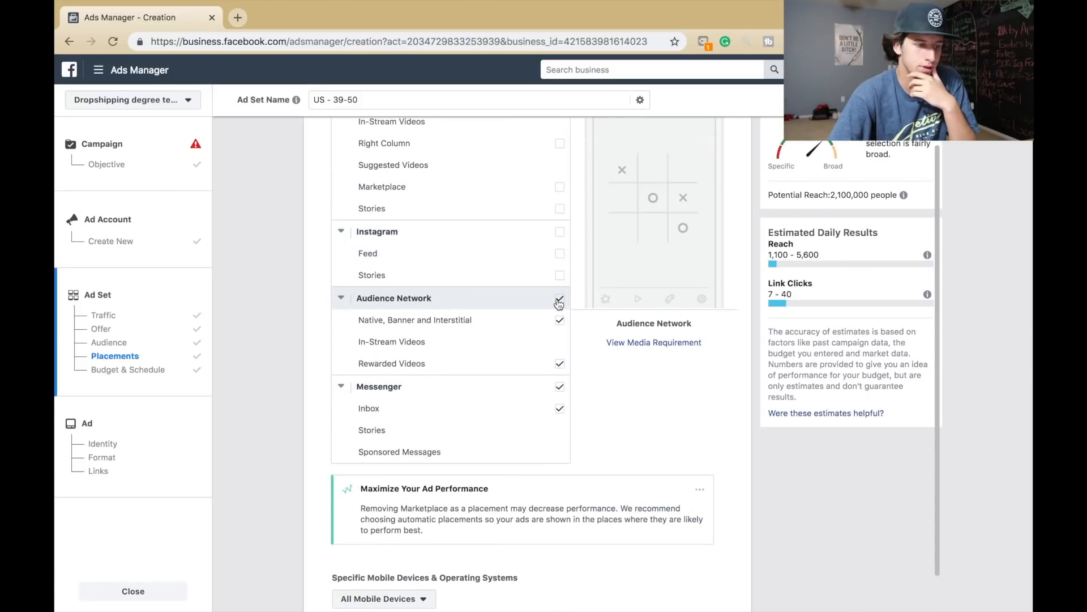
{"action": "left_click", "coordinate": [560, 386]}
Review the placement selection across Facebook, Instagram, Audience Network and Messenger
{"action": "scroll", "coordinate": [508, 377], "scroll_direction": "up", "scroll_amount": 4}
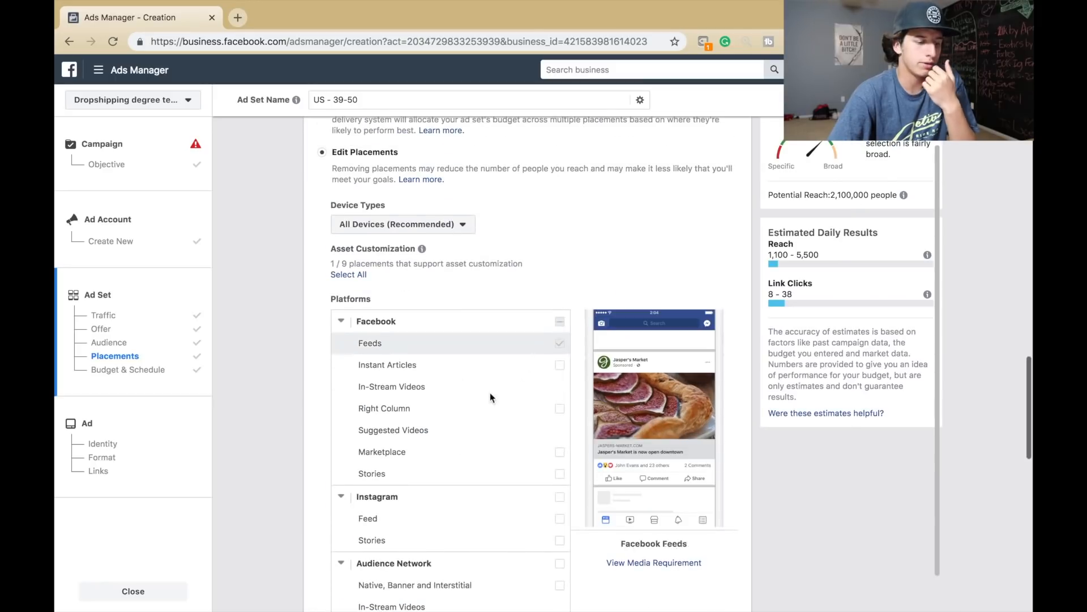
{"action": "scroll", "coordinate": [488, 398], "scroll_direction": "down", "scroll_amount": 1}
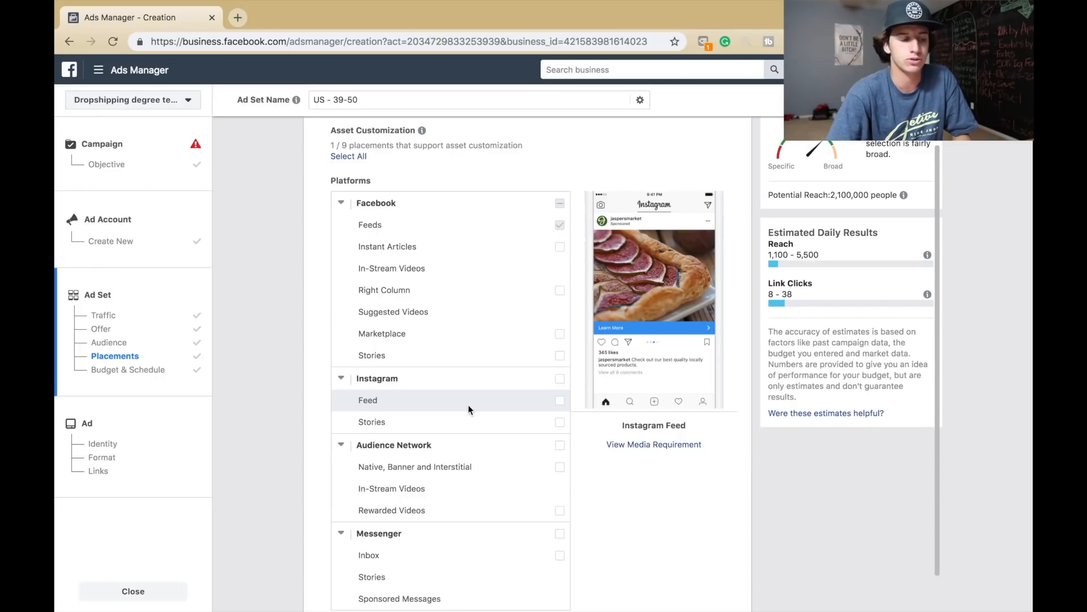
{"action": "scroll", "coordinate": [469, 473], "scroll_direction": "down", "scroll_amount": 5}
{"action": "scroll", "coordinate": [469, 470], "scroll_direction": "down", "scroll_amount": 2}
{"action": "scroll", "coordinate": [471, 461], "scroll_direction": "up", "scroll_amount": 6}
{"action": "scroll", "coordinate": [469, 465], "scroll_direction": "up", "scroll_amount": 2}
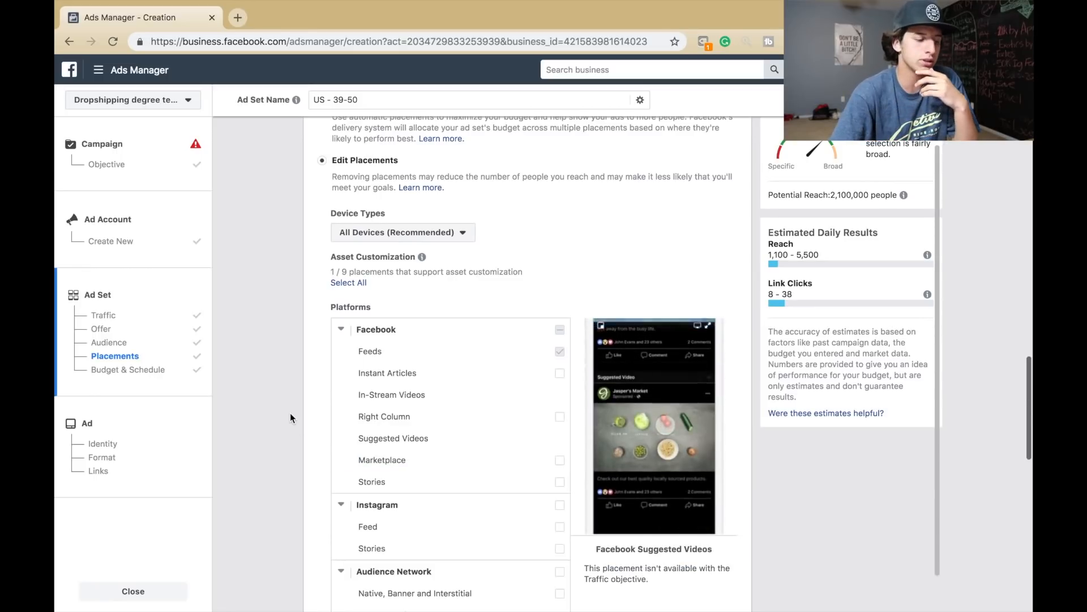
{"action": "scroll", "coordinate": [297, 468], "scroll_direction": "down", "scroll_amount": 2}
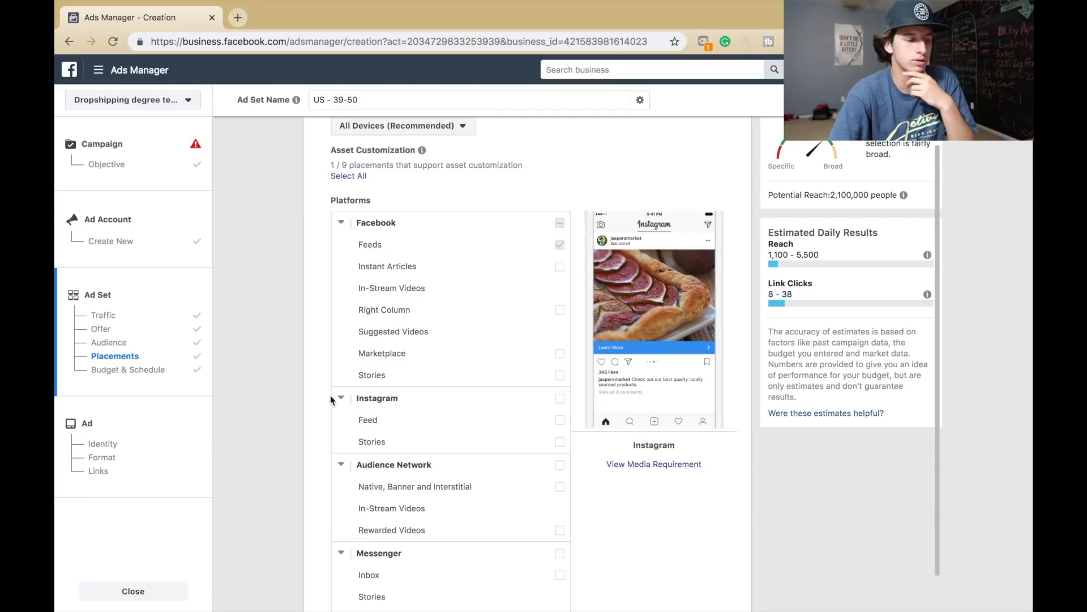
{"action": "scroll", "coordinate": [401, 419], "scroll_direction": "down", "scroll_amount": 1}
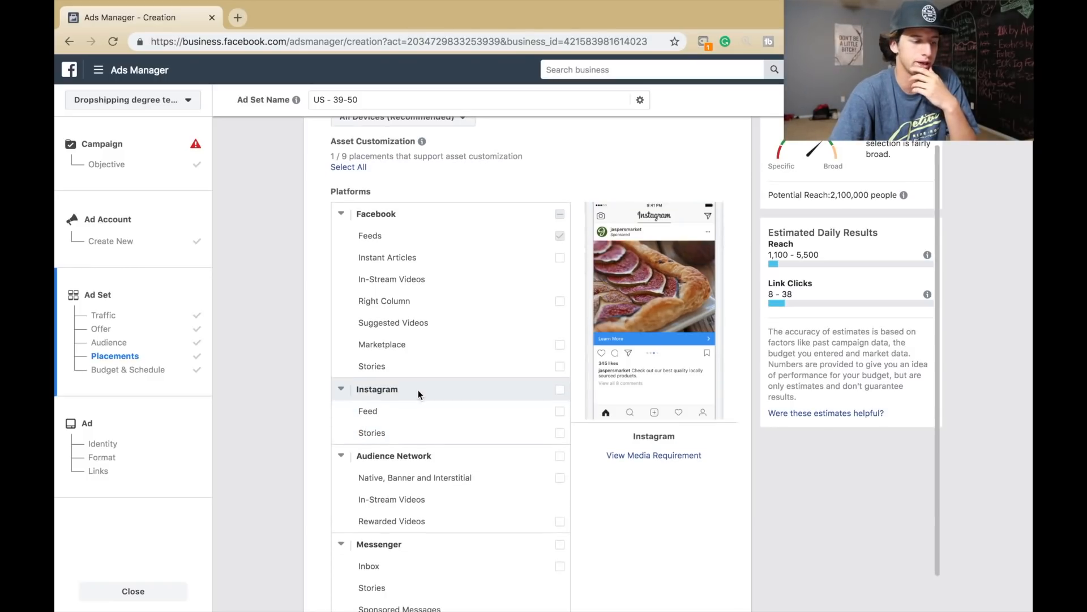
{"action": "scroll", "coordinate": [416, 406], "scroll_direction": "down", "scroll_amount": 3}
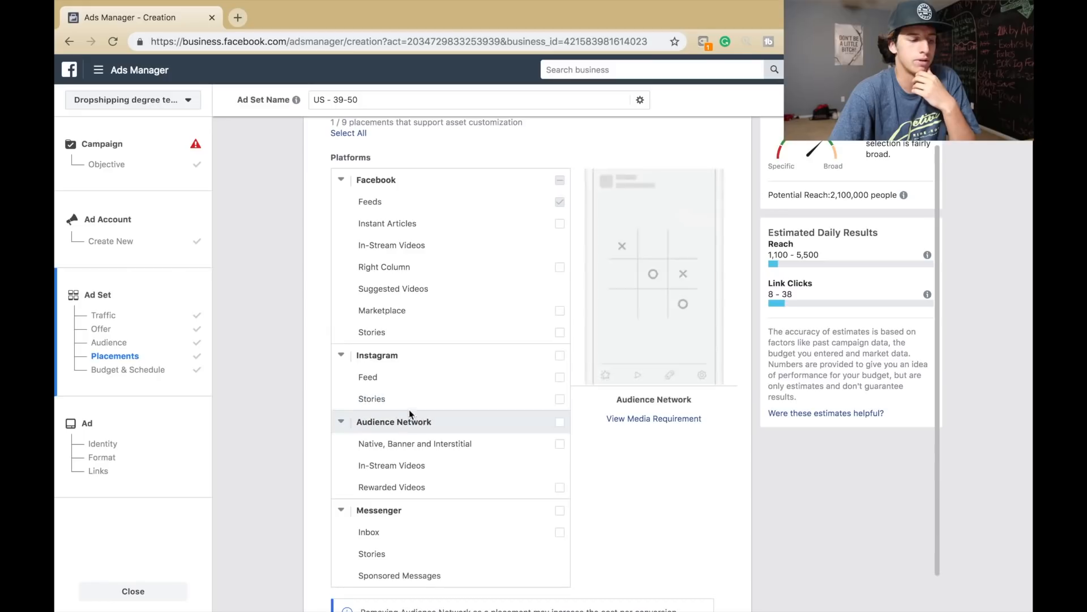
{"action": "scroll", "coordinate": [307, 366], "scroll_direction": "down", "scroll_amount": 4}
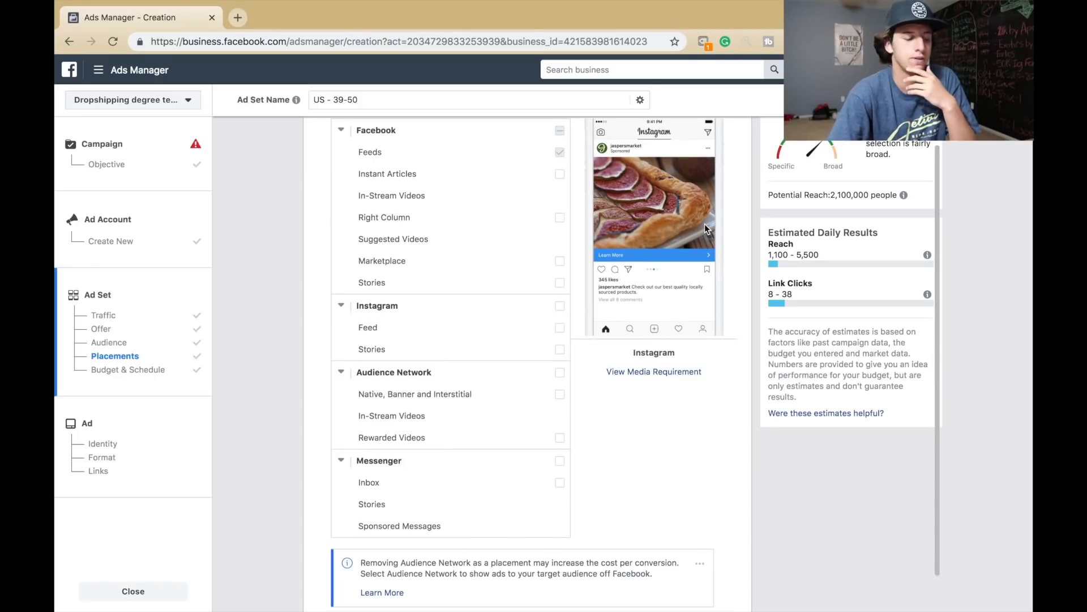
Set the ad set's daily budget to $5.00
{"action": "scroll", "coordinate": [640, 258], "scroll_direction": "down", "scroll_amount": 3}
{"action": "scroll", "coordinate": [561, 272], "scroll_direction": "down", "scroll_amount": 8}
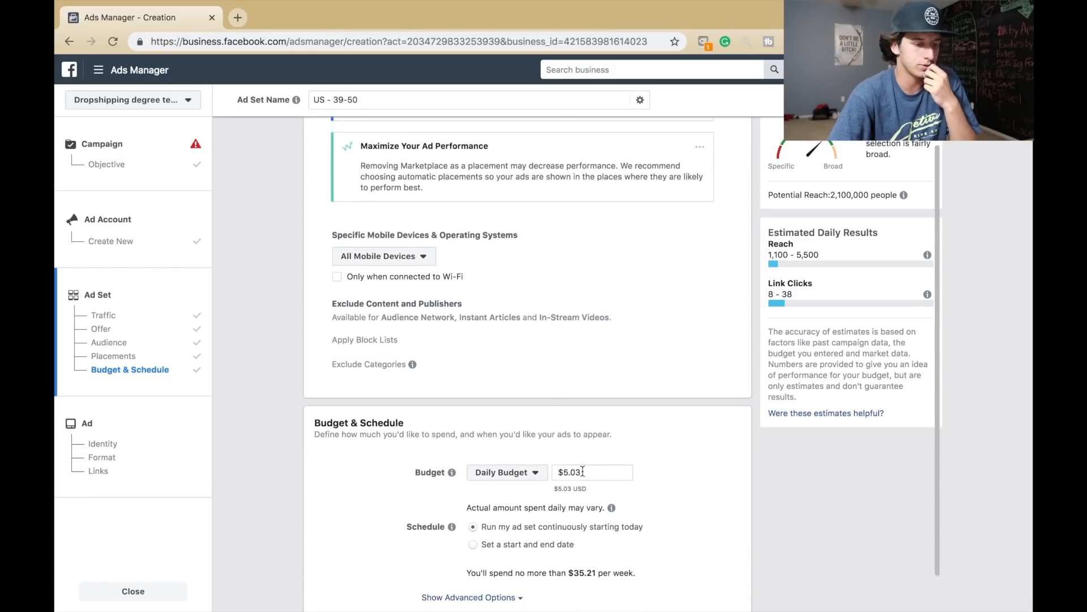
{"action": "left_click", "coordinate": [594, 470]}
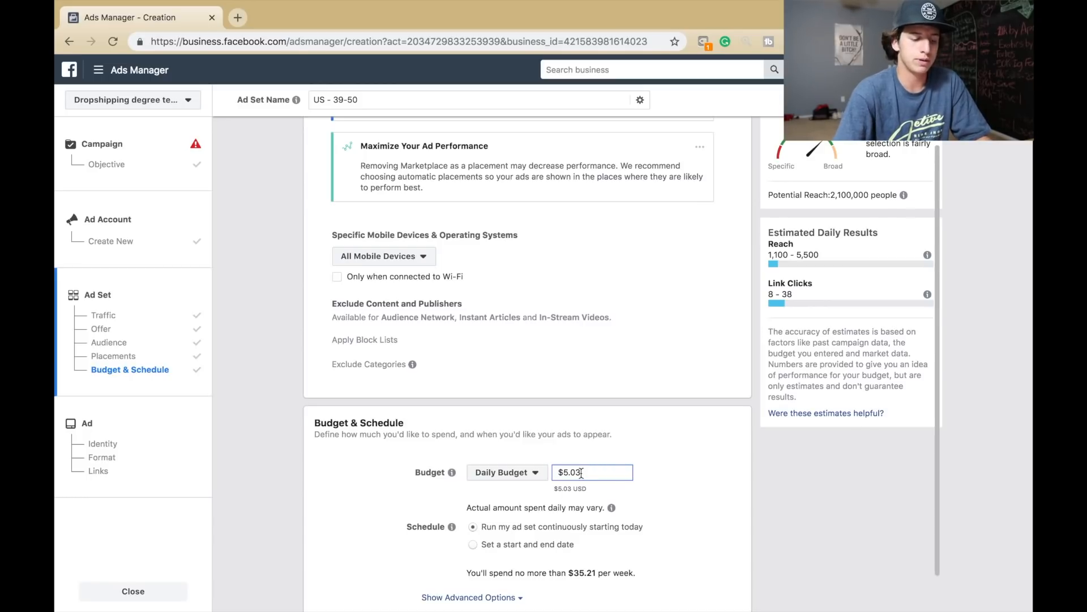
{"action": "left_click", "coordinate": [626, 462]}
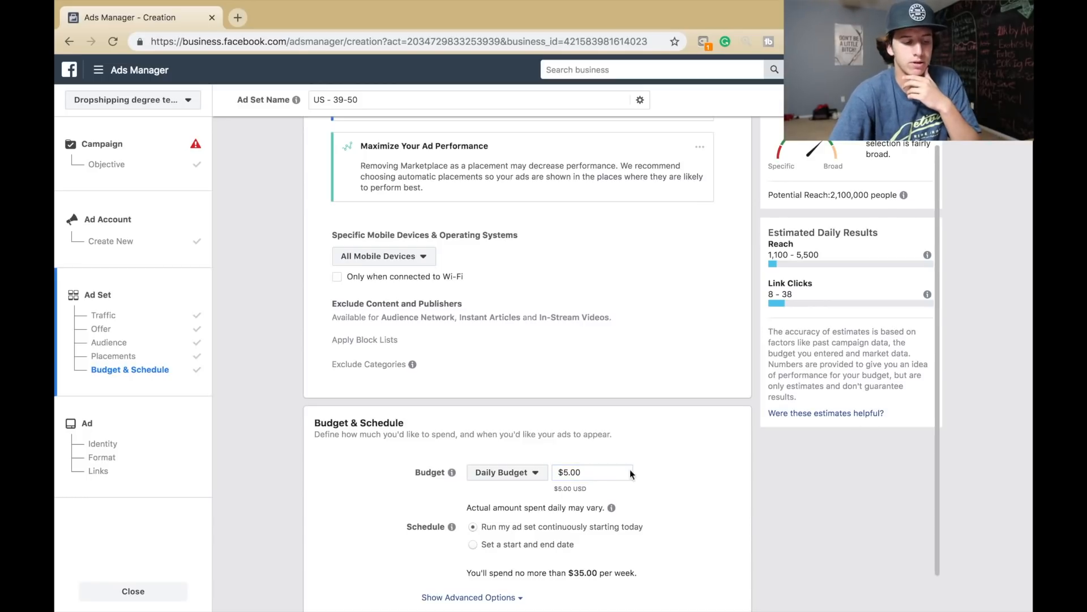
Set the ad set's daily budget to $5.03
{"action": "left_click", "coordinate": [588, 472]}
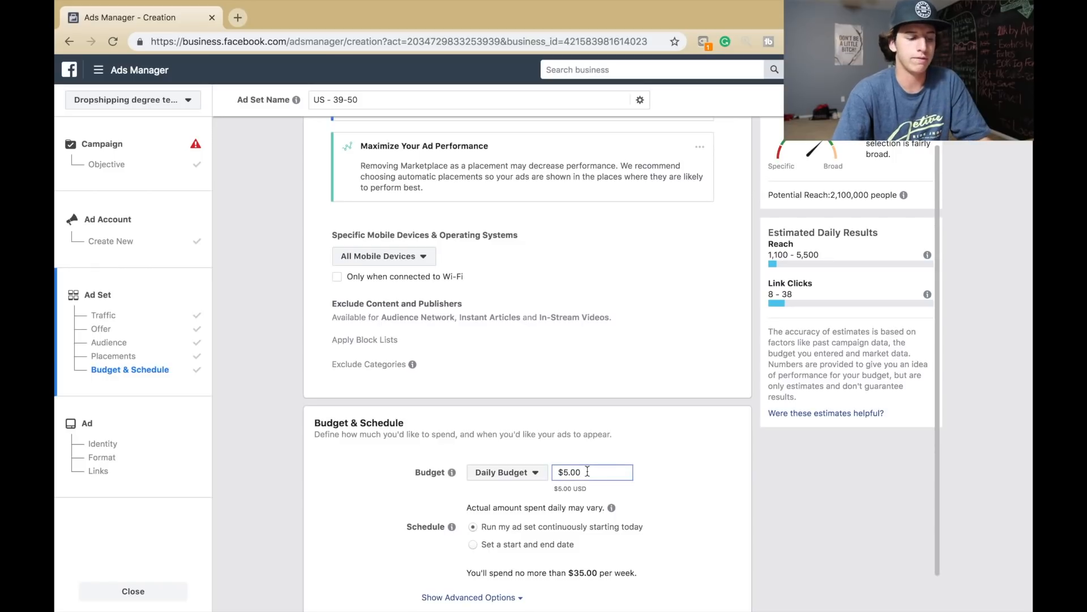
{"action": "key", "text": "BackSpace"}
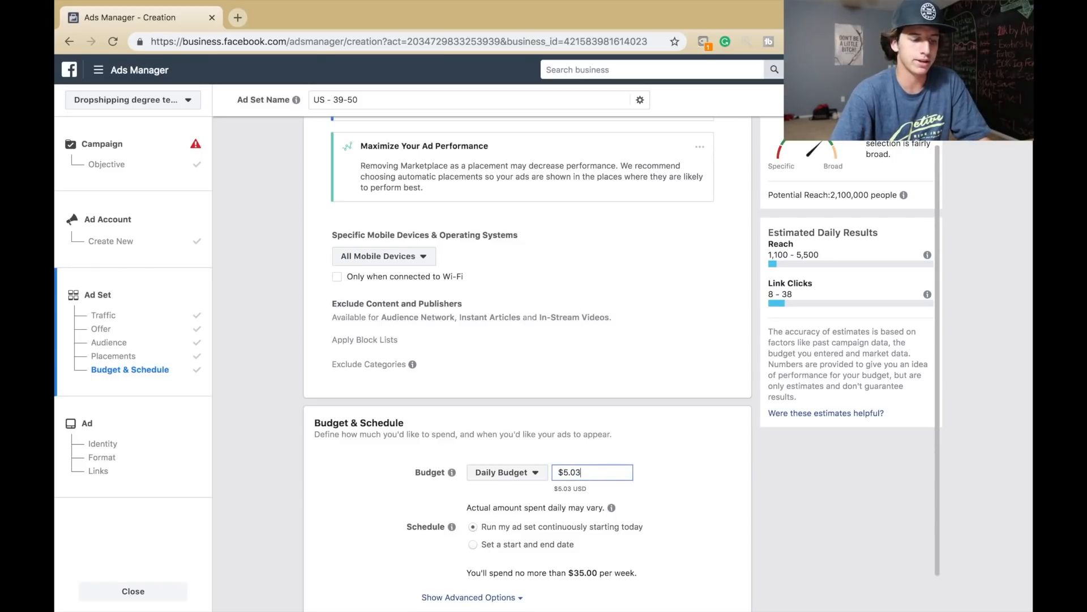
{"action": "left_click", "coordinate": [623, 447]}
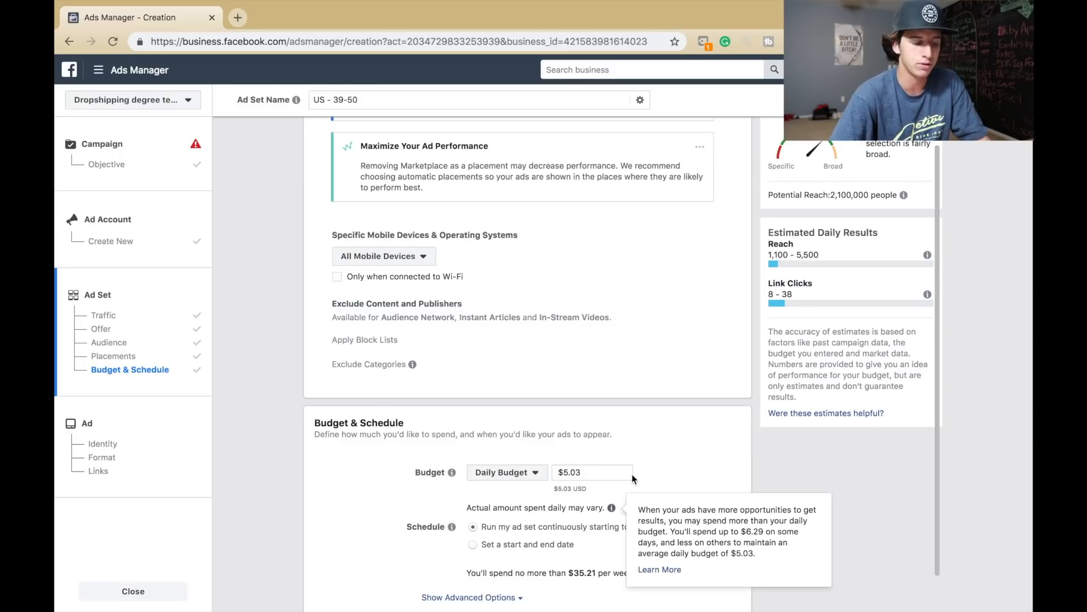
{"action": "scroll", "coordinate": [640, 427], "scroll_direction": "down", "scroll_amount": 2}
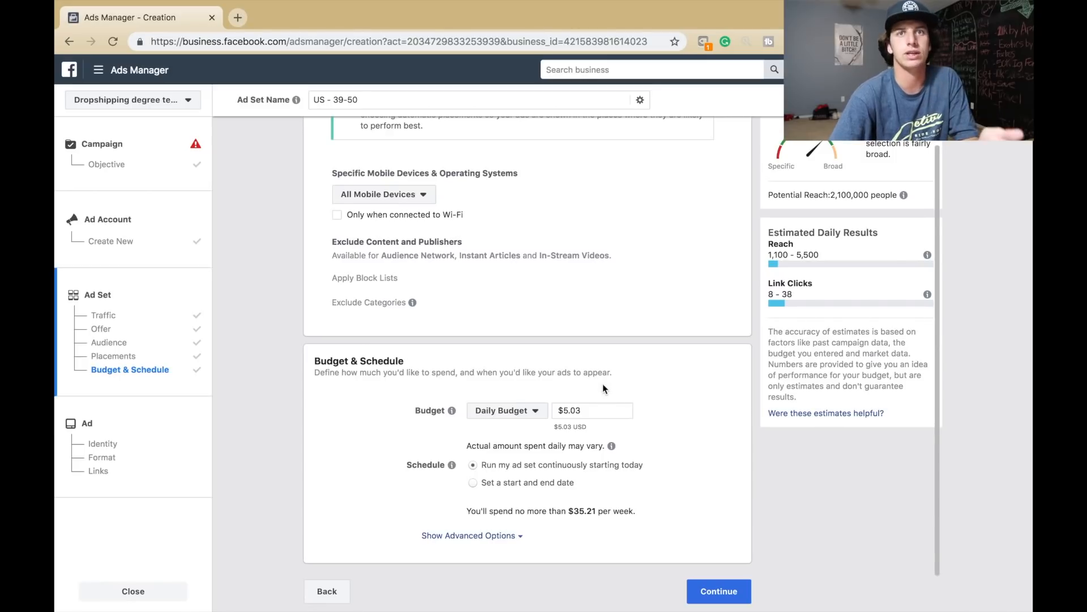
Recheck the ad set's placements and budget, and continue to the ad creation stage
{"action": "scroll", "coordinate": [603, 395], "scroll_direction": "up", "scroll_amount": 8}
{"action": "scroll", "coordinate": [603, 395], "scroll_direction": "up", "scroll_amount": 15}
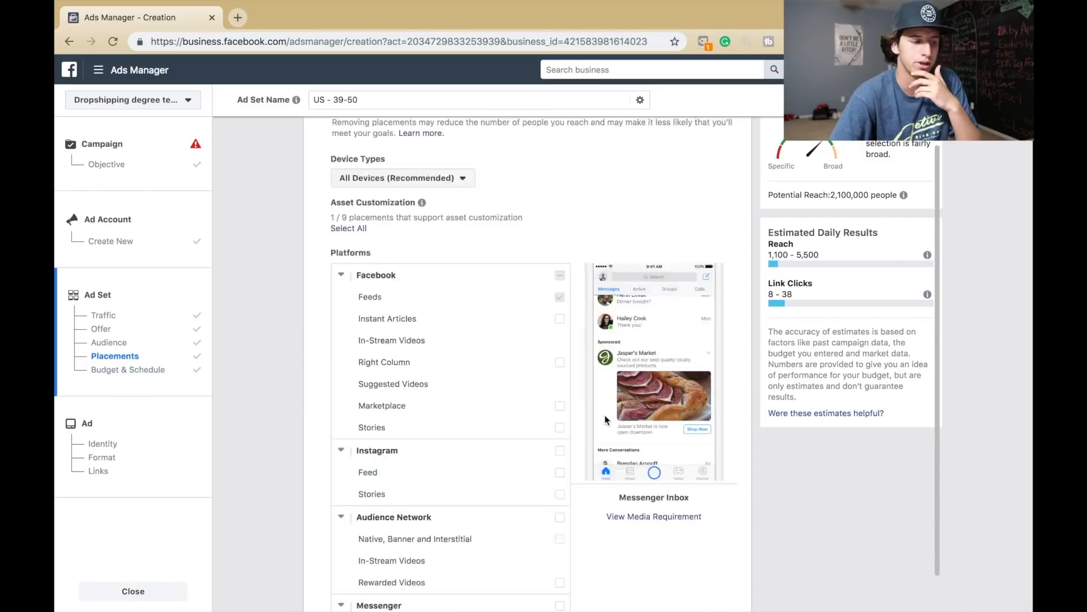
{"action": "scroll", "coordinate": [749, 536], "scroll_direction": "down", "scroll_amount": 20}
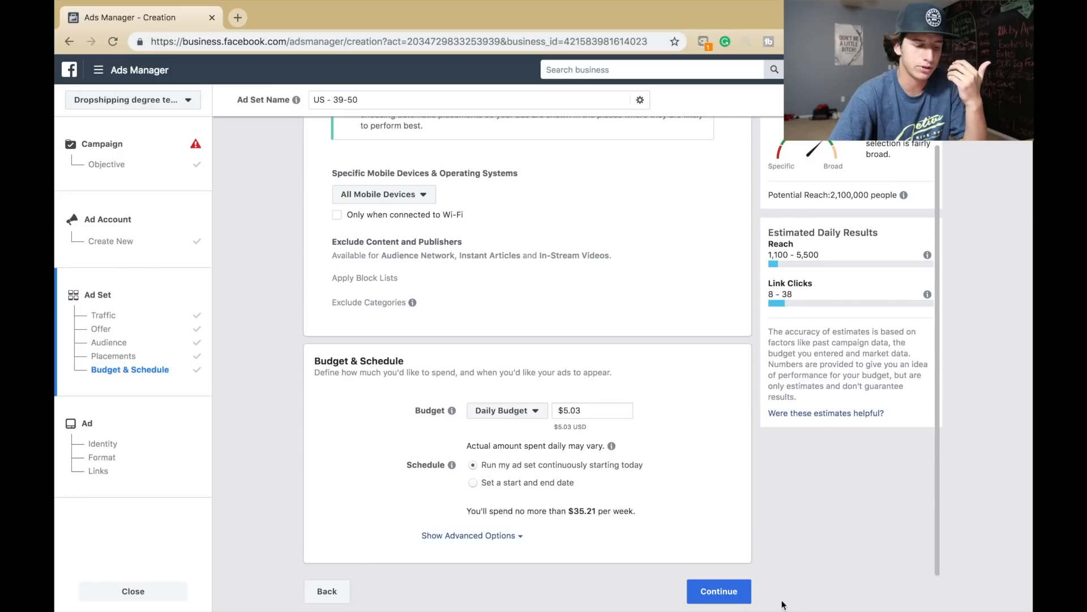
{"action": "left_click", "coordinate": [734, 595]}
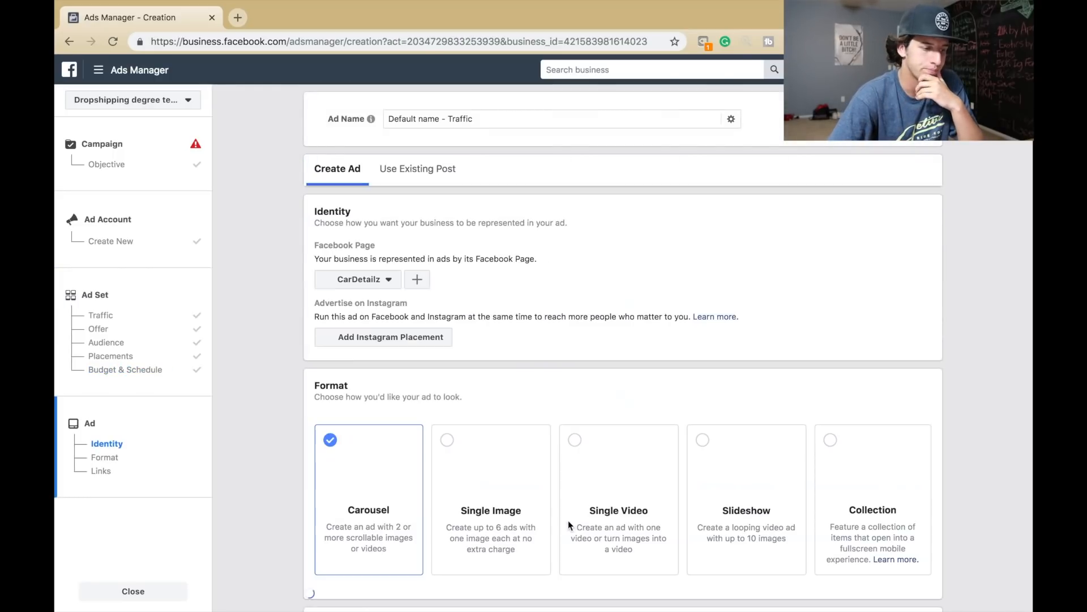
Examine the ad format choices, Instant Experience option, carousel link and card settings, and the ad preview
{"action": "scroll", "coordinate": [444, 379], "scroll_direction": "down", "scroll_amount": 3}
{"action": "scroll", "coordinate": [507, 374], "scroll_direction": "down", "scroll_amount": 8}
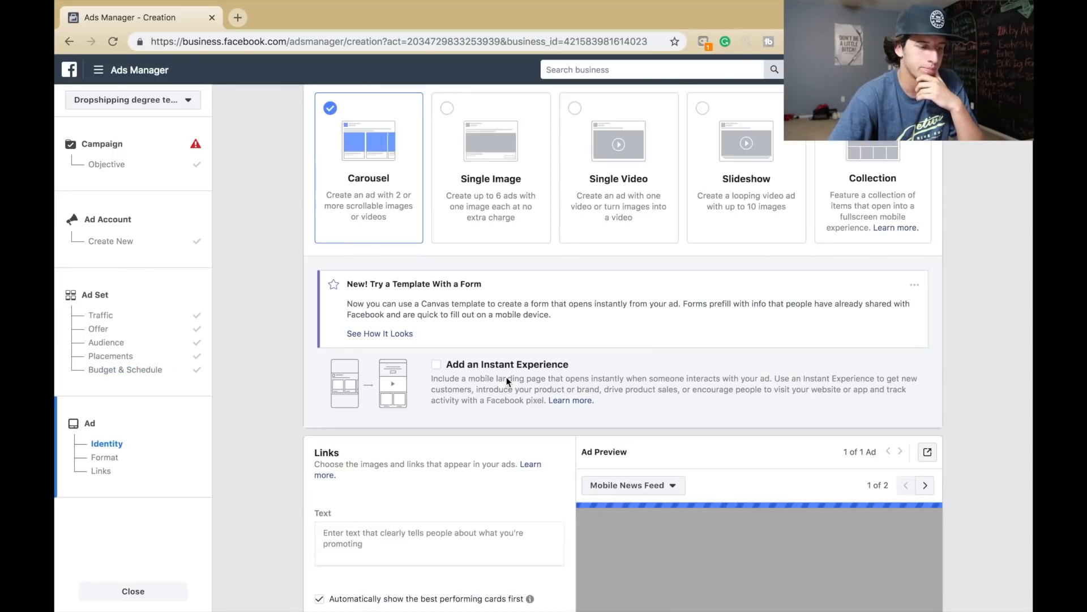
{"action": "scroll", "coordinate": [508, 363], "scroll_direction": "up", "scroll_amount": 5}
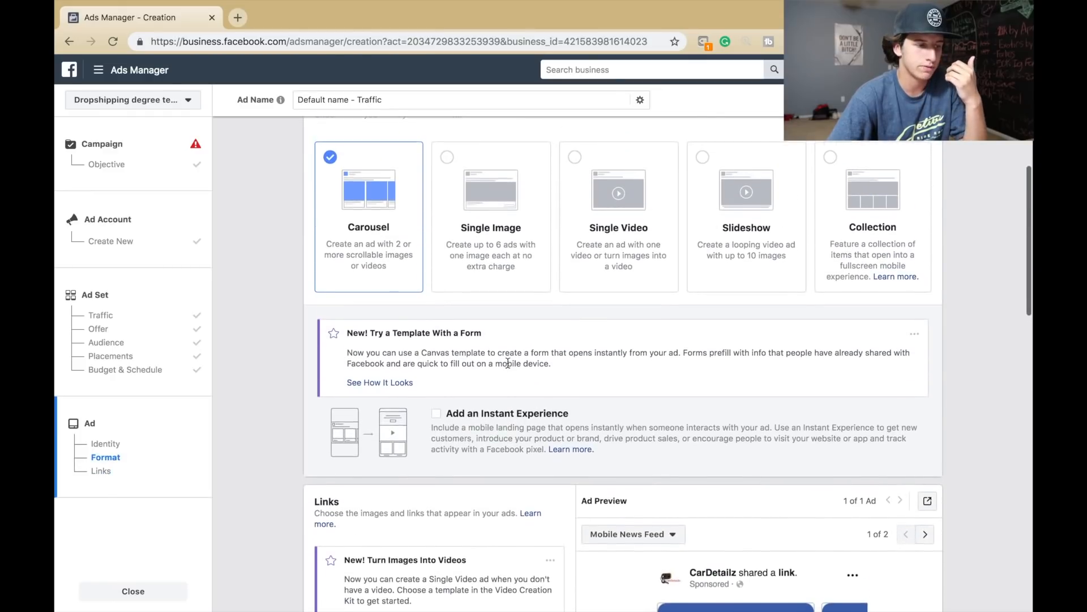
{"action": "scroll", "coordinate": [507, 363], "scroll_direction": "down", "scroll_amount": 1}
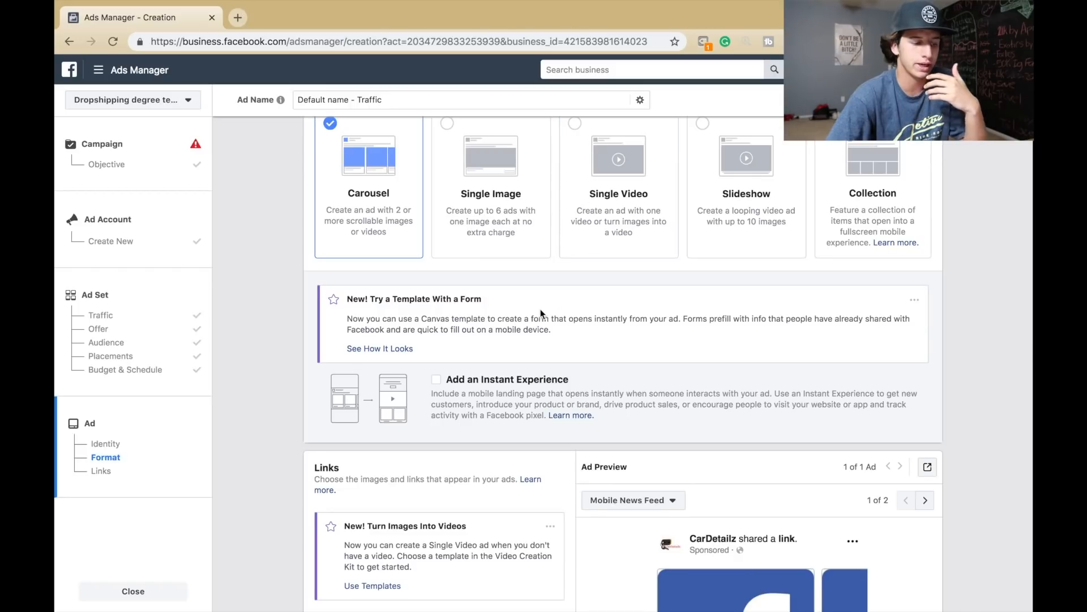
{"action": "scroll", "coordinate": [540, 314], "scroll_direction": "down", "scroll_amount": 7}
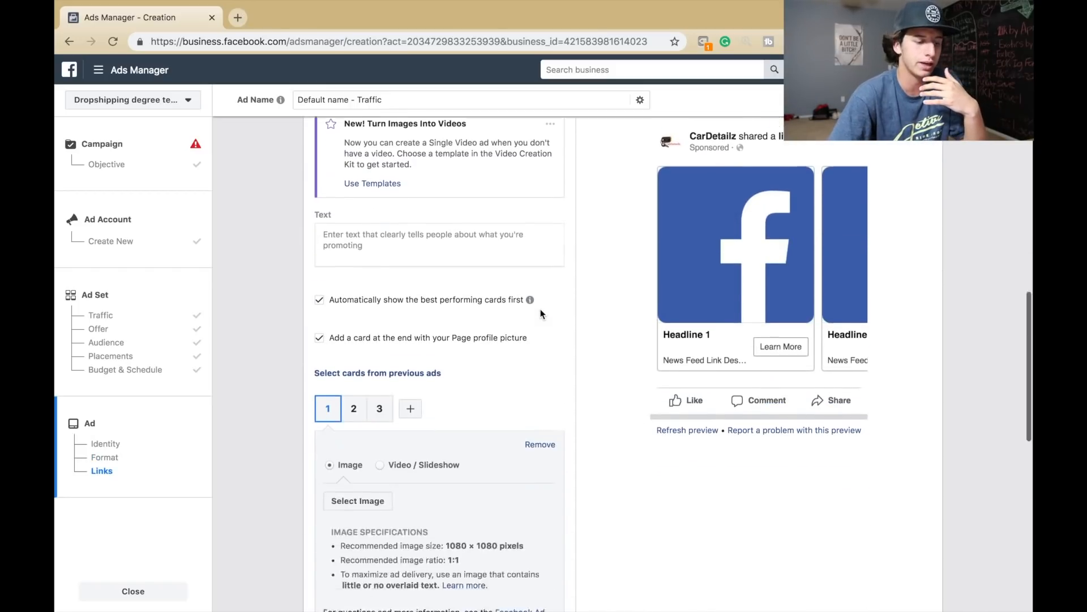
{"action": "scroll", "coordinate": [540, 308], "scroll_direction": "down", "scroll_amount": 10}
{"action": "scroll", "coordinate": [540, 311], "scroll_direction": "up", "scroll_amount": 15}
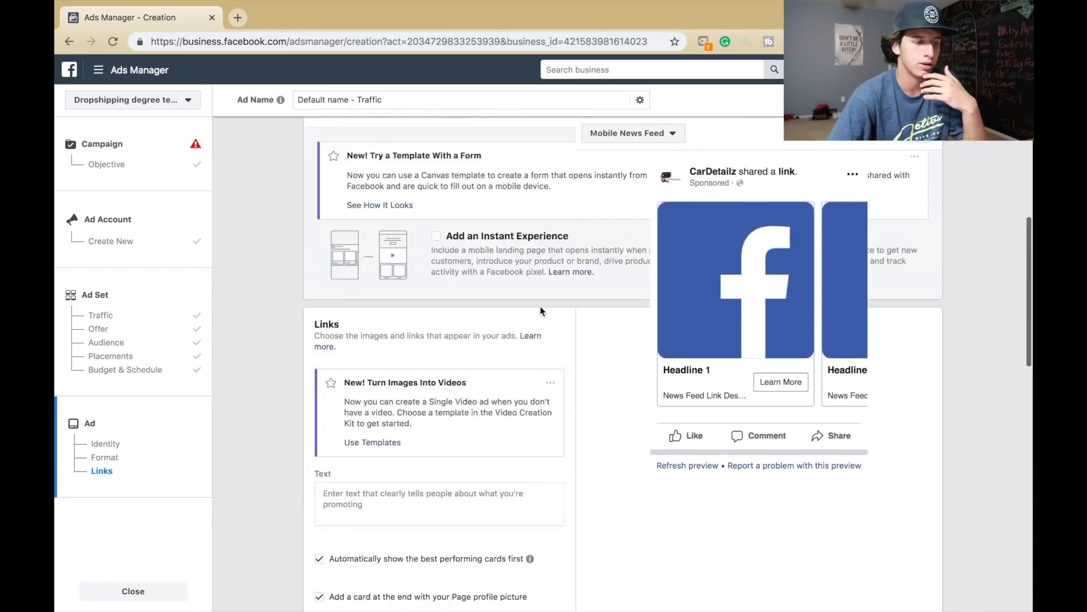
{"action": "scroll", "coordinate": [540, 311], "scroll_direction": "up", "scroll_amount": 5}
{"action": "scroll", "coordinate": [540, 311], "scroll_direction": "down", "scroll_amount": 14}
{"action": "scroll", "coordinate": [561, 352], "scroll_direction": "down", "scroll_amount": 1}
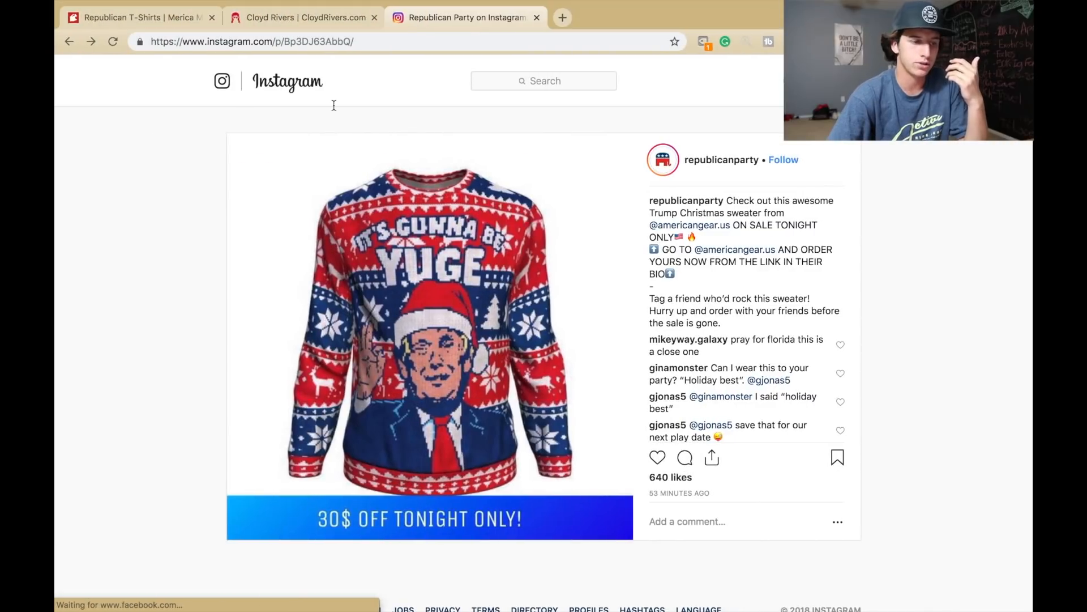
Switch to Instagram and open the republicanparty profile from the Trump Christmas sweater post
{"action": "left_click", "coordinate": [694, 161]}
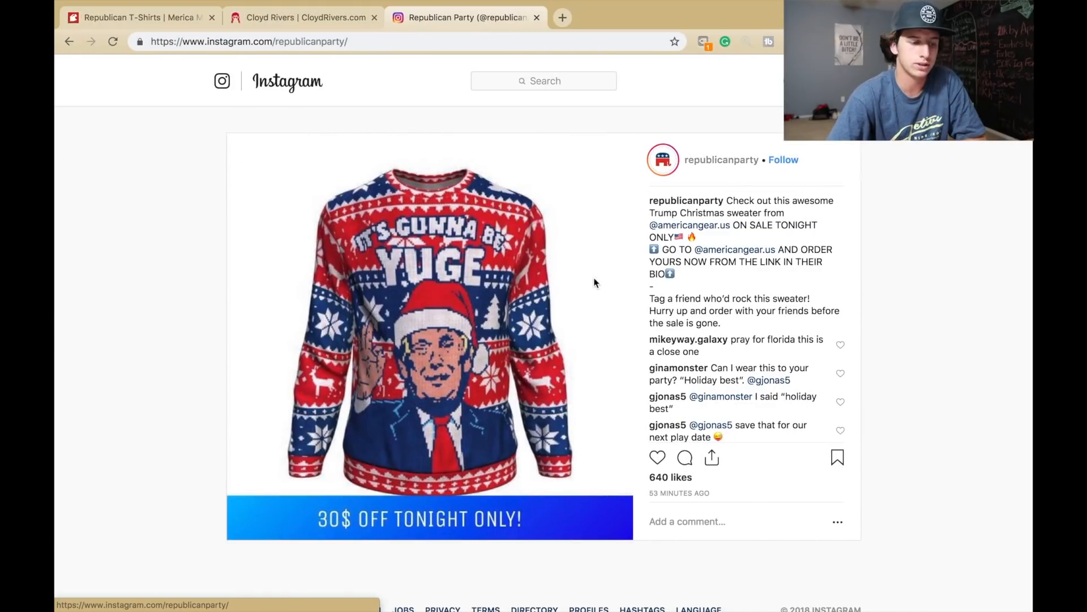
{"action": "scroll", "coordinate": [623, 351], "scroll_direction": "down", "scroll_amount": 3}
{"action": "scroll", "coordinate": [624, 351], "scroll_direction": "down", "scroll_amount": 10}
{"action": "scroll", "coordinate": [623, 354], "scroll_direction": "up", "scroll_amount": 15}
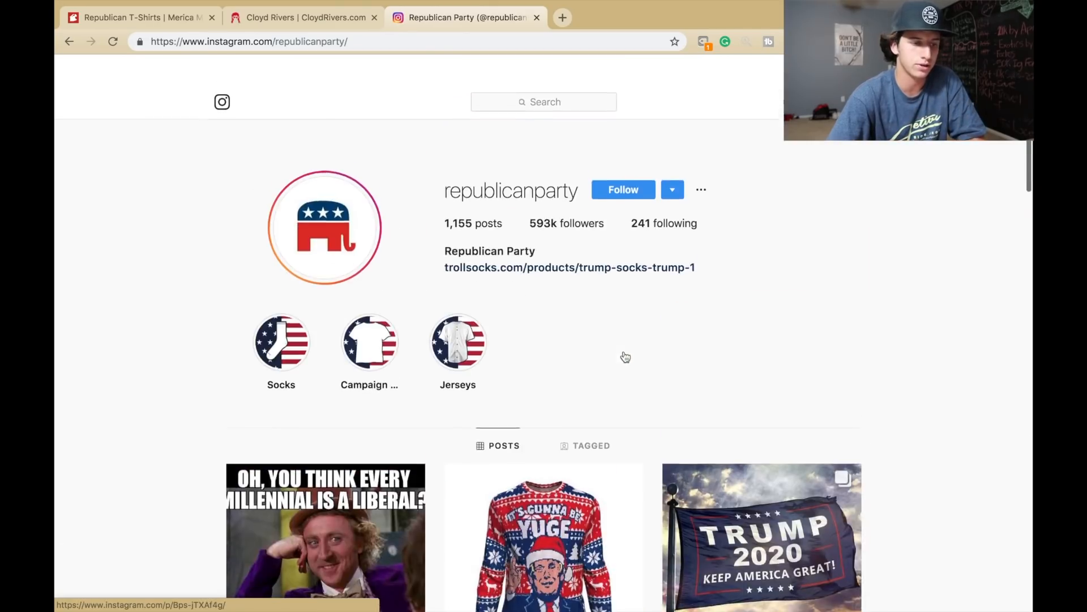
{"action": "scroll", "coordinate": [624, 357], "scroll_direction": "down", "scroll_amount": 1}
Show the accounts suggested for the republicanparty profile and browse through them for similar conservative pages
{"action": "left_click", "coordinate": [673, 168]}
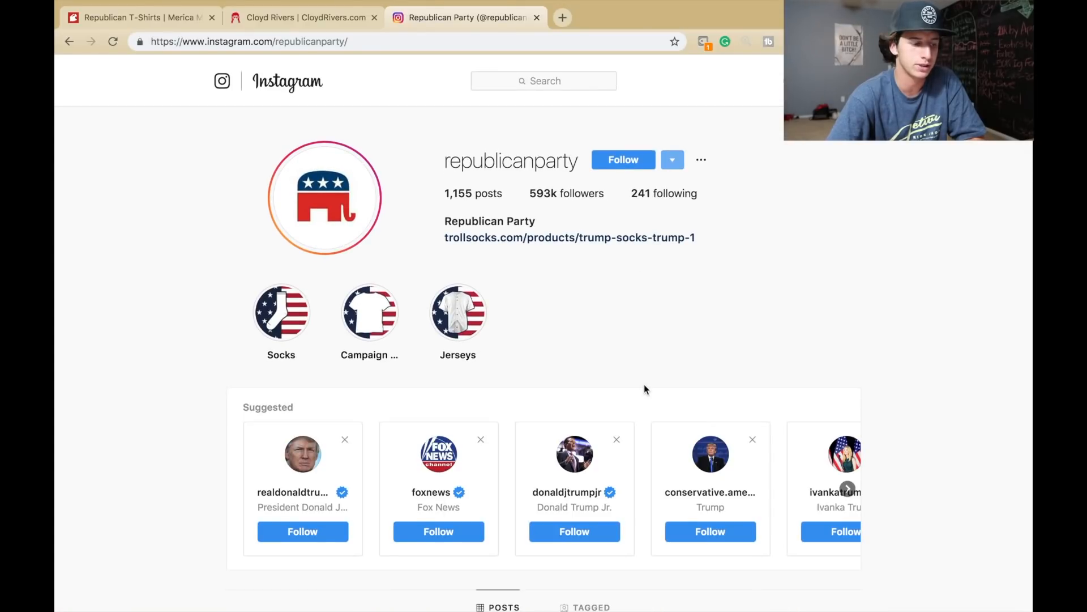
{"action": "scroll", "coordinate": [644, 384], "scroll_direction": "down", "scroll_amount": 3}
{"action": "scroll", "coordinate": [733, 362], "scroll_direction": "right", "scroll_amount": 15}
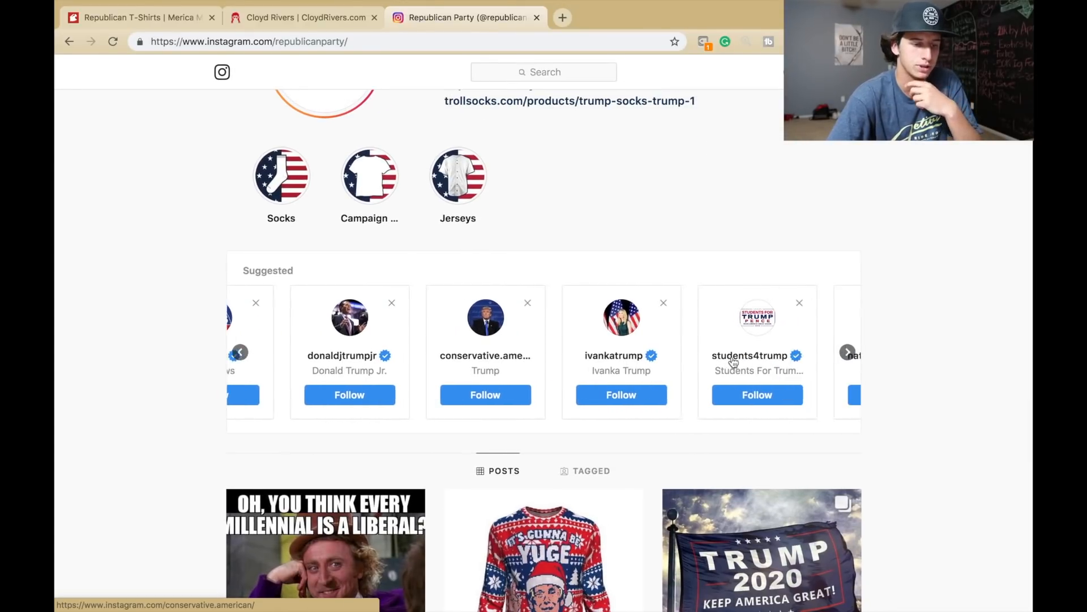
{"action": "scroll", "coordinate": [734, 361], "scroll_direction": "right", "scroll_amount": 20}
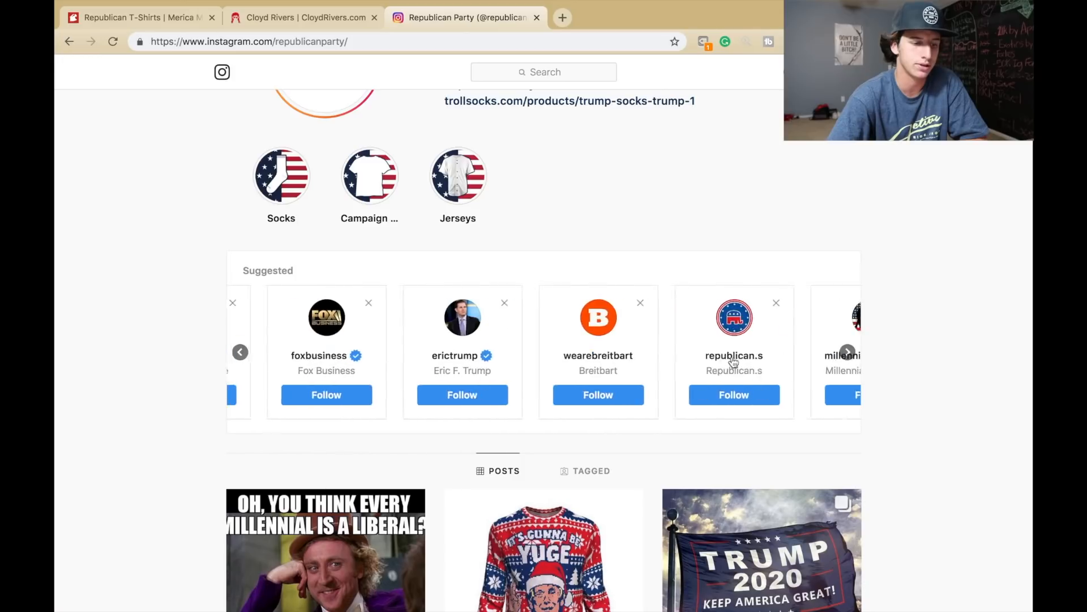
Browse the republicanparty post grid and glance at the Republican T-shirts page on Merica Made for comparison
{"action": "scroll", "coordinate": [742, 238], "scroll_direction": "down", "scroll_amount": 8}
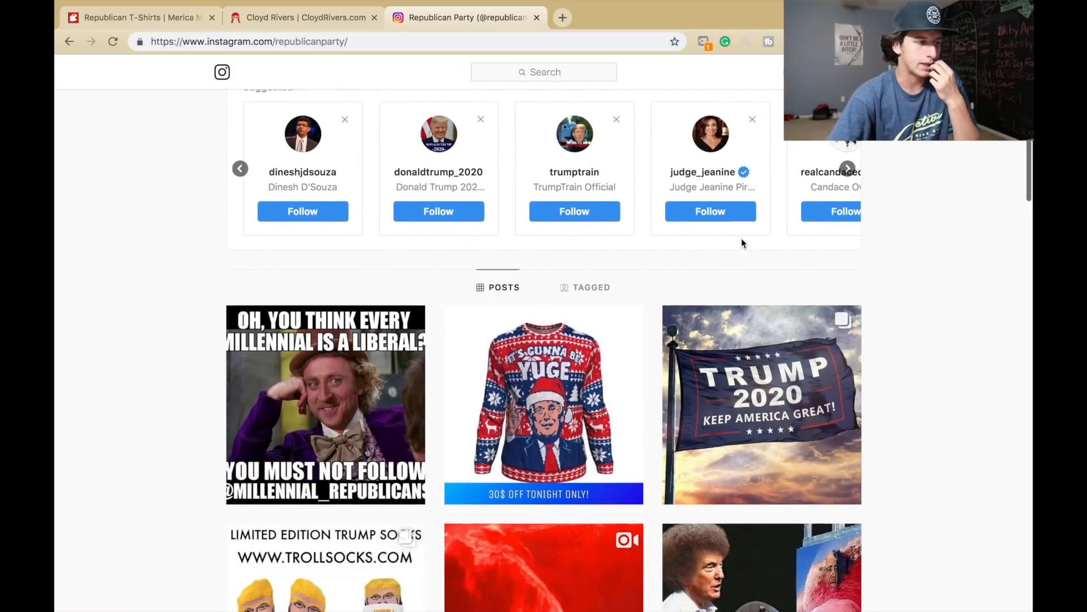
{"action": "scroll", "coordinate": [718, 366], "scroll_direction": "down", "scroll_amount": 17}
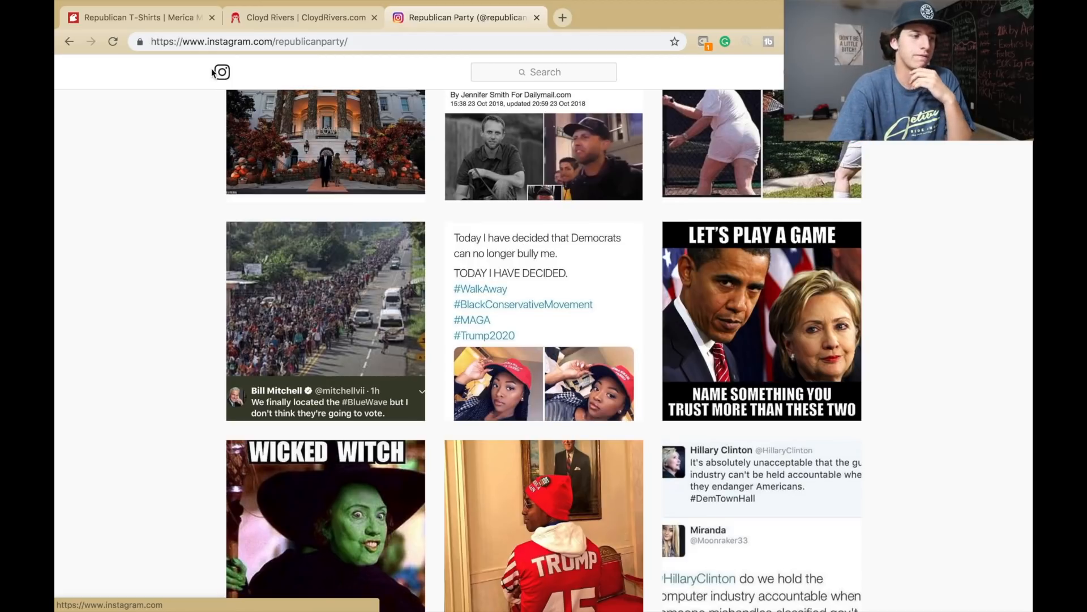
{"action": "left_click", "coordinate": [165, 20]}
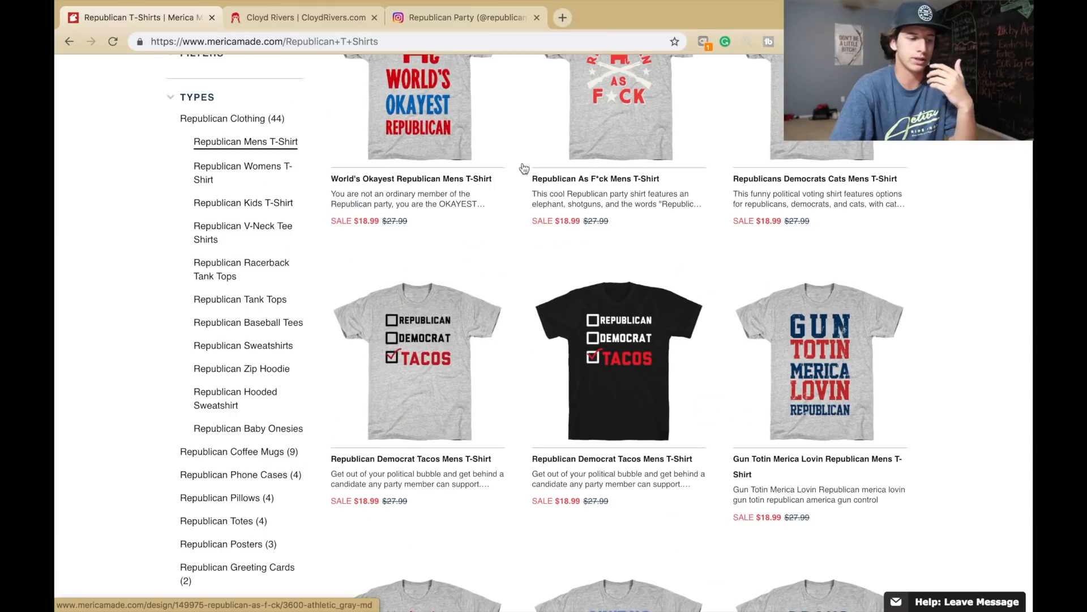
{"action": "left_click", "coordinate": [420, 14]}
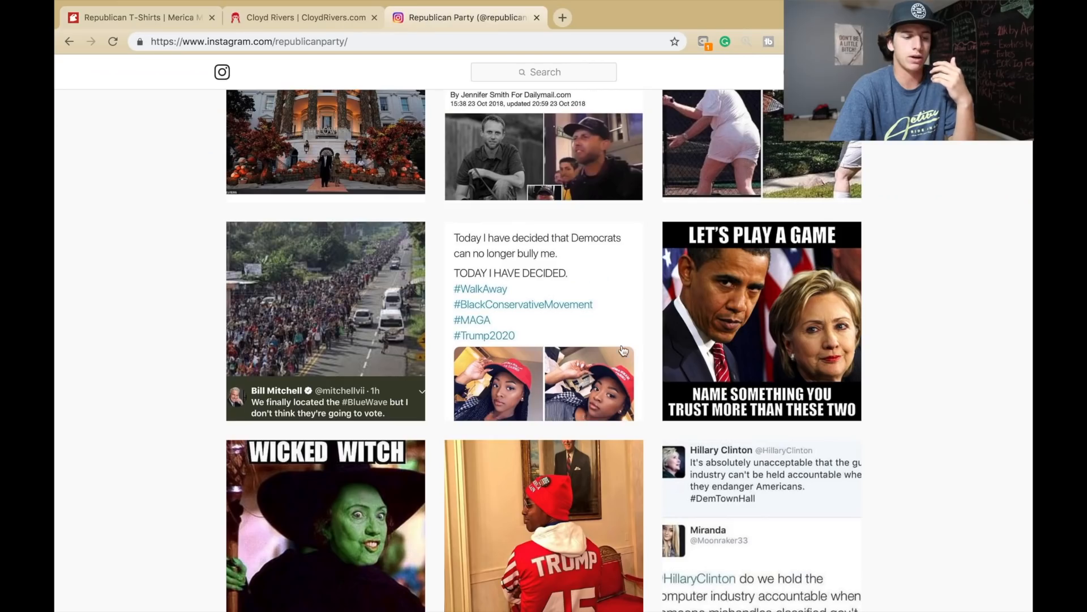
Examine the republicanparty profile from its header through its suggested accounts, product promotions and meme posts
{"action": "scroll", "coordinate": [623, 318], "scroll_direction": "up", "scroll_amount": 10}
{"action": "scroll", "coordinate": [623, 289], "scroll_direction": "up", "scroll_amount": 5}
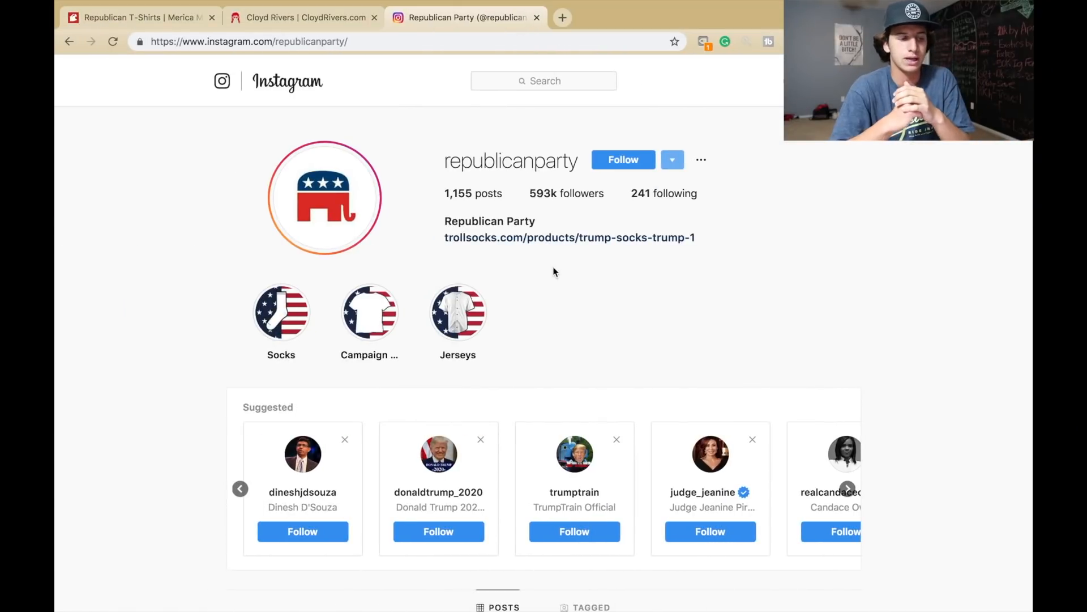
{"action": "scroll", "coordinate": [554, 272], "scroll_direction": "down", "scroll_amount": 6}
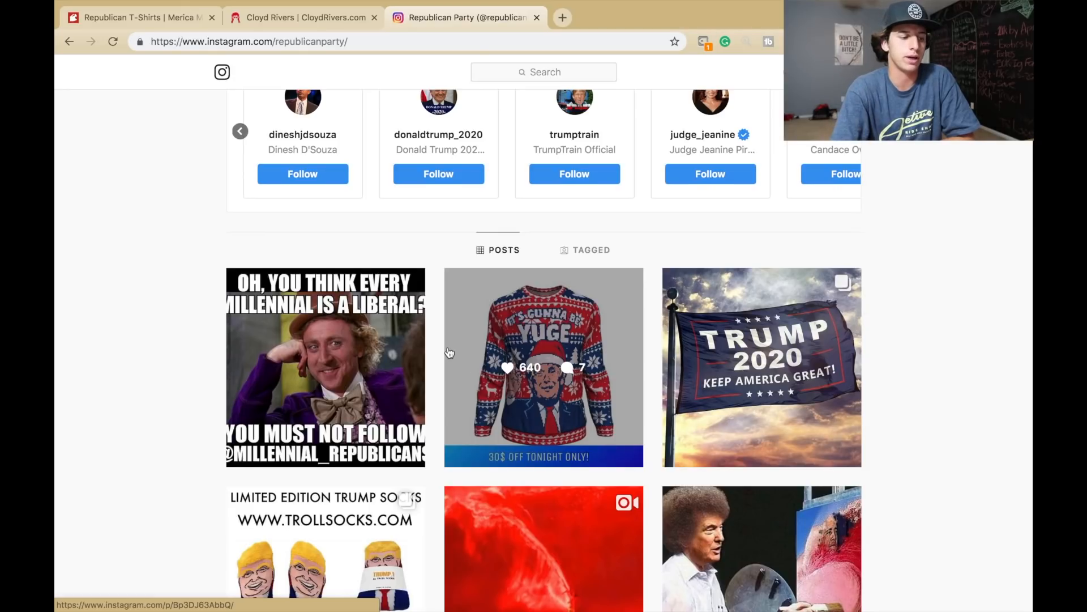
{"action": "scroll", "coordinate": [449, 352], "scroll_direction": "up", "scroll_amount": 3}
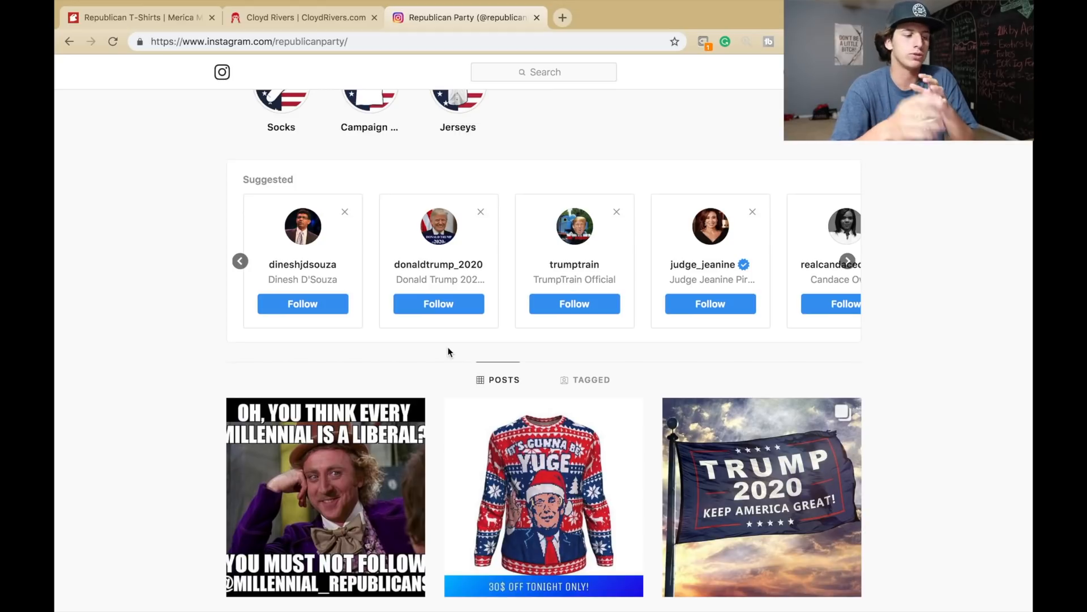
{"action": "scroll", "coordinate": [665, 354], "scroll_direction": "down", "scroll_amount": 1}
{"action": "scroll", "coordinate": [674, 368], "scroll_direction": "down", "scroll_amount": 3}
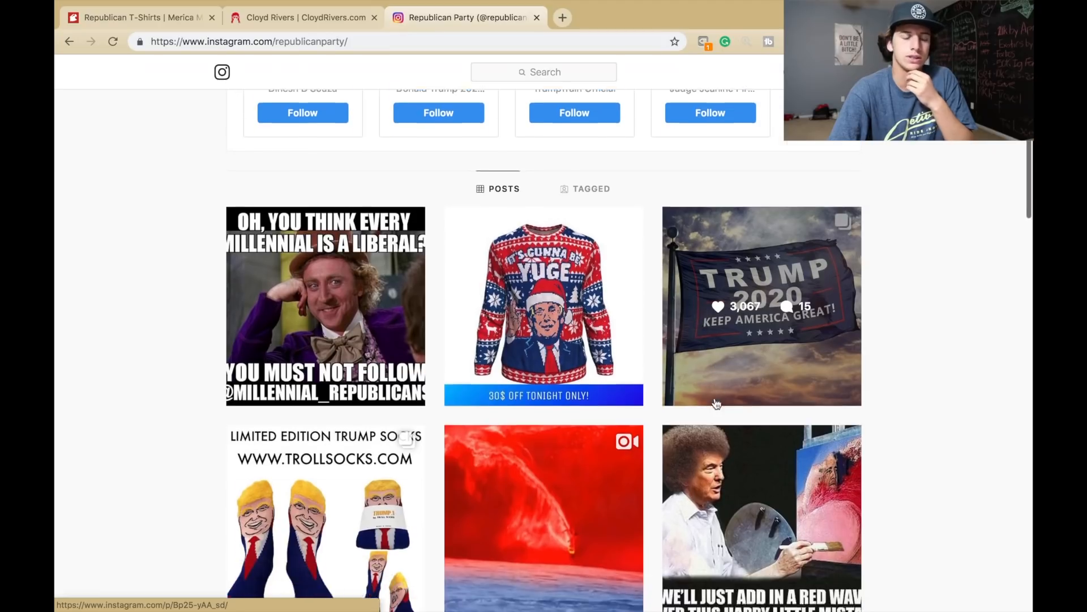
{"action": "scroll", "coordinate": [716, 403], "scroll_direction": "down", "scroll_amount": 5}
{"action": "scroll", "coordinate": [657, 351], "scroll_direction": "down", "scroll_amount": 2}
{"action": "scroll", "coordinate": [650, 340], "scroll_direction": "up", "scroll_amount": 2}
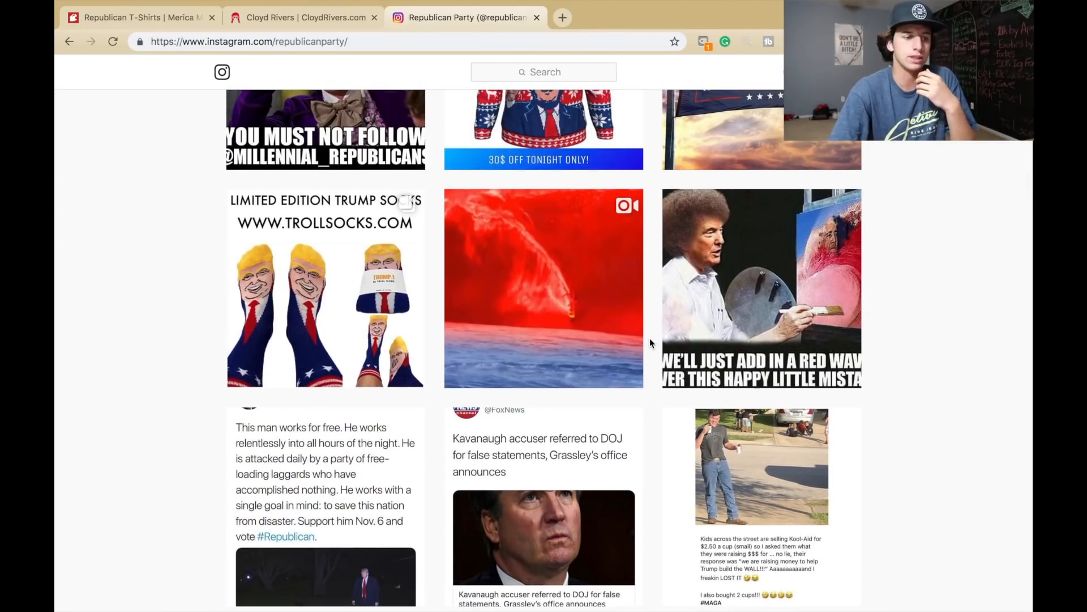
{"action": "scroll", "coordinate": [660, 225], "scroll_direction": "down", "scroll_amount": 2}
{"action": "scroll", "coordinate": [673, 251], "scroll_direction": "down", "scroll_amount": 2}
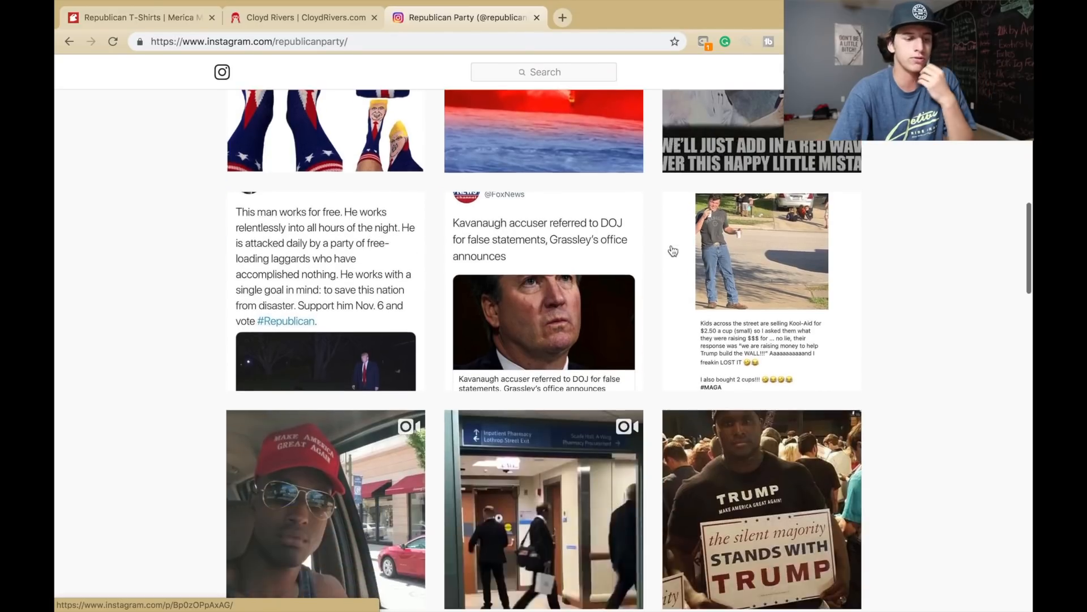